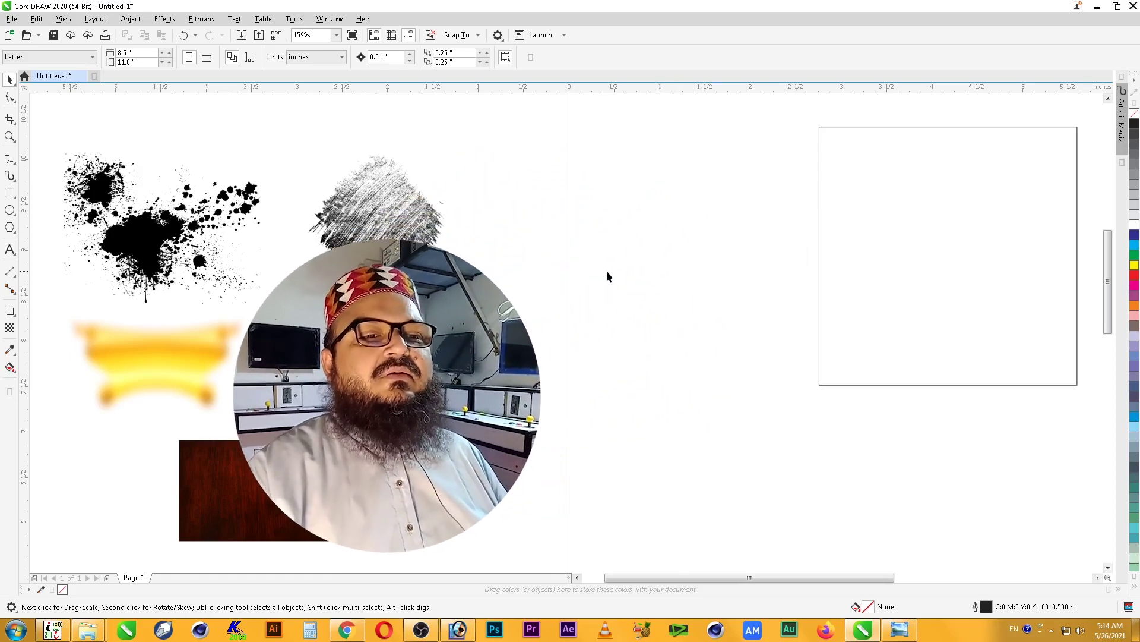
- Examine the ink splatter, brush stroke, gold banner and wood texture images beside the page
click(406, 223)
click(179, 346)
click(406, 387)
click(336, 469)
click(359, 360)
click(365, 215)
click(211, 220)
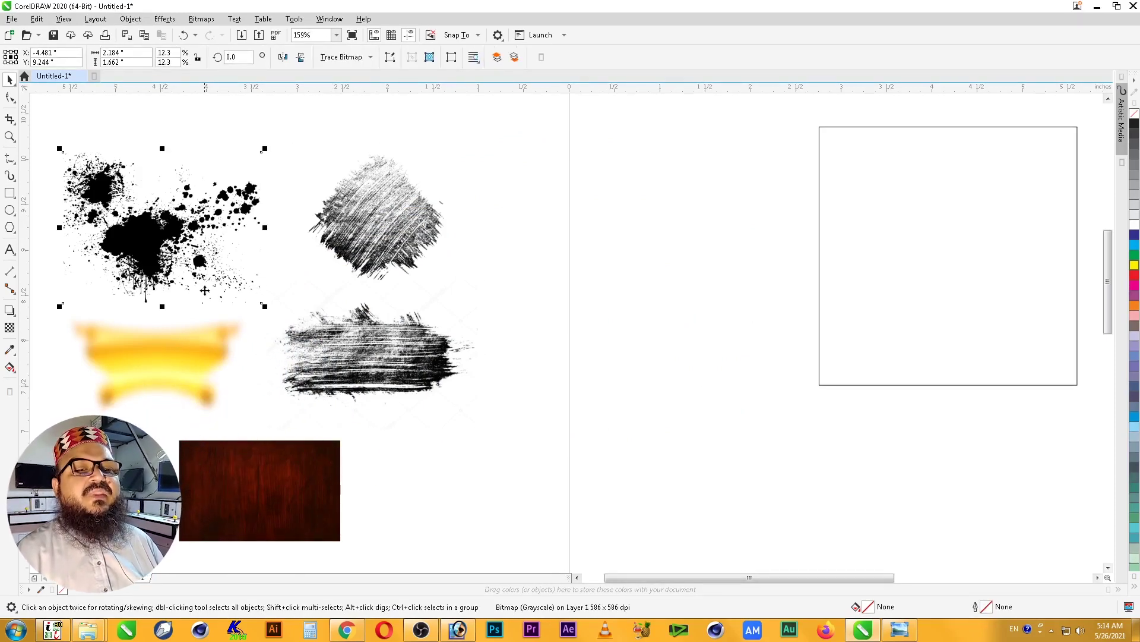
click(331, 476)
click(552, 393)
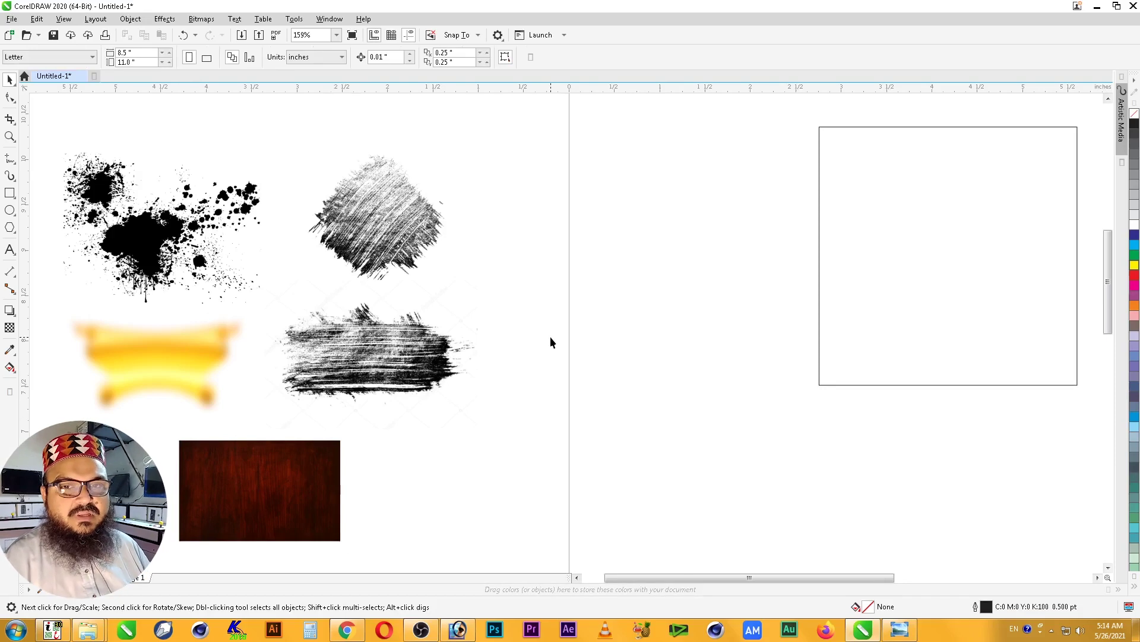
- Fill the empty square with red and remove its outline
click(951, 220)
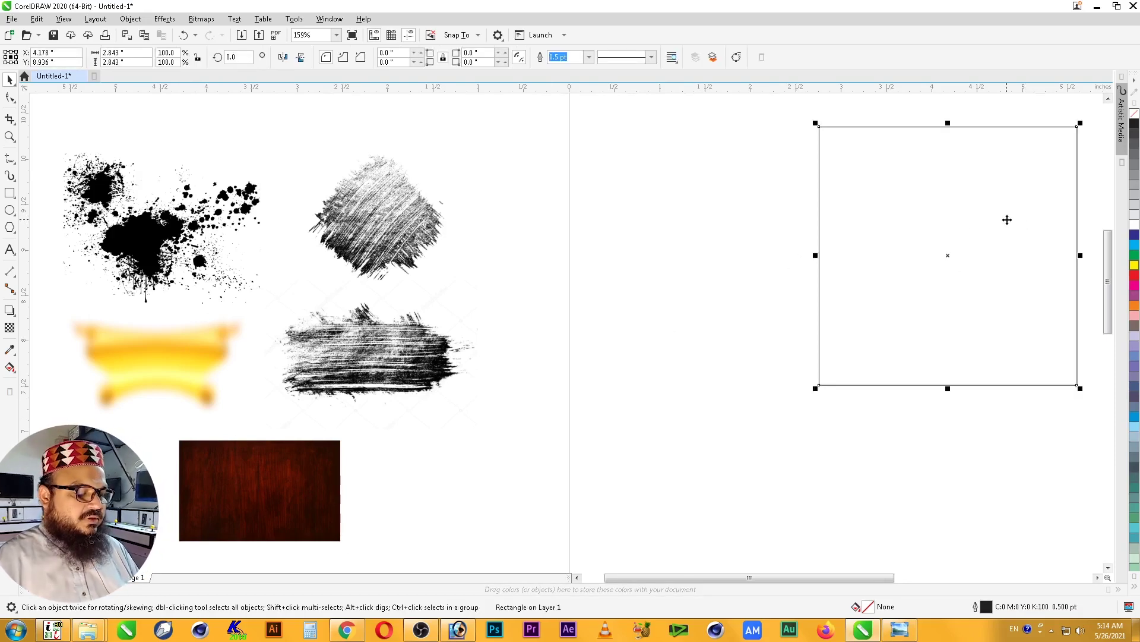
key(shift+F2)
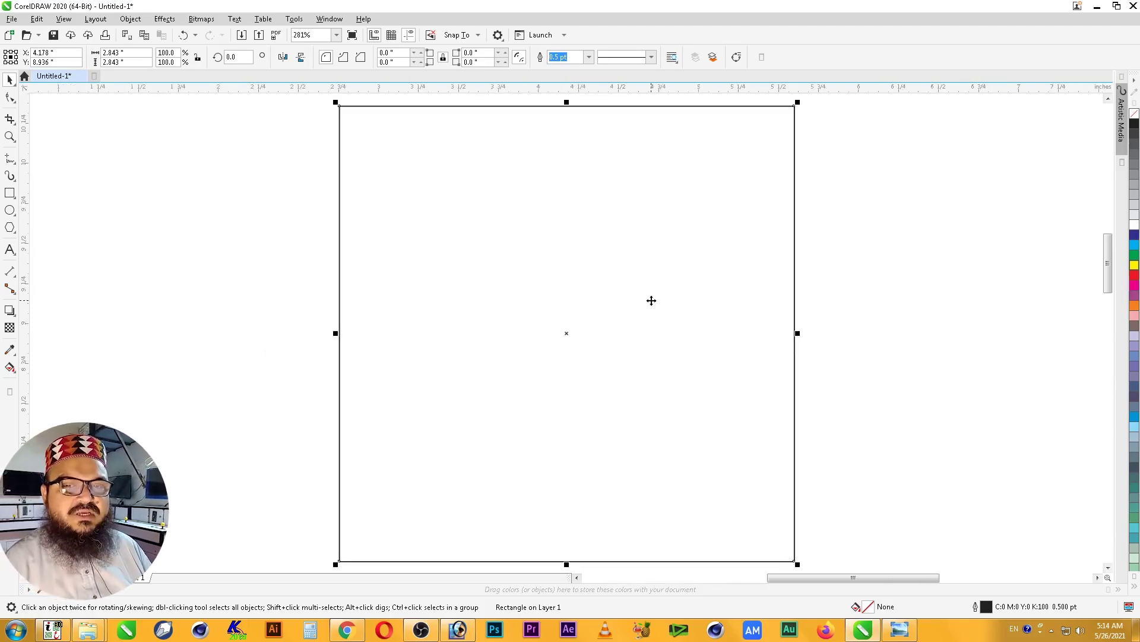
click(1135, 275)
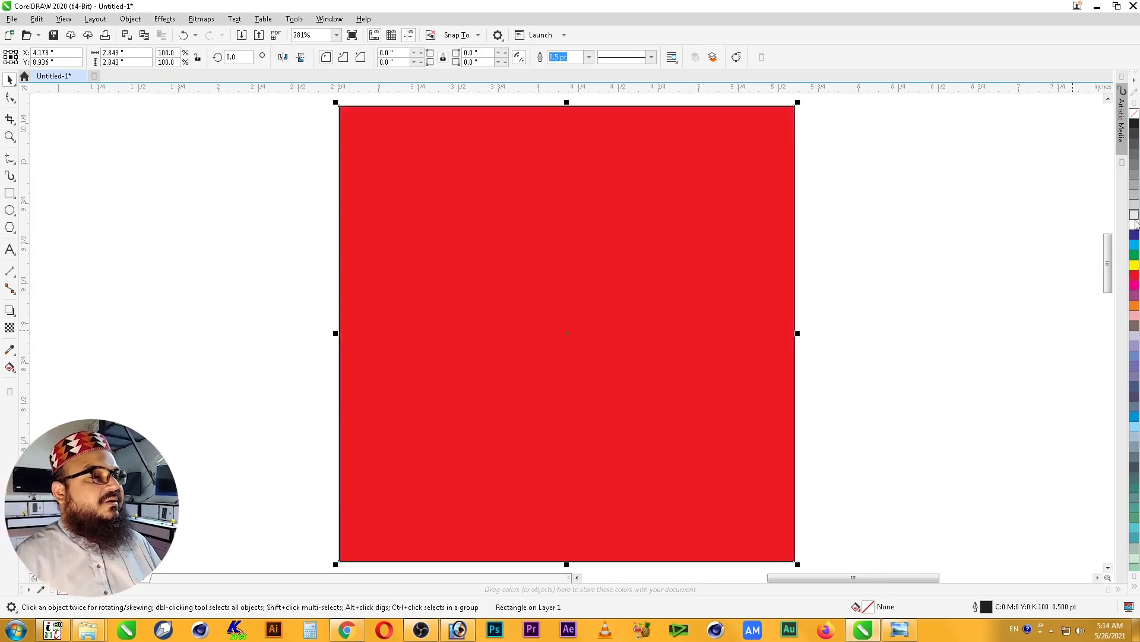
right_click(1134, 114)
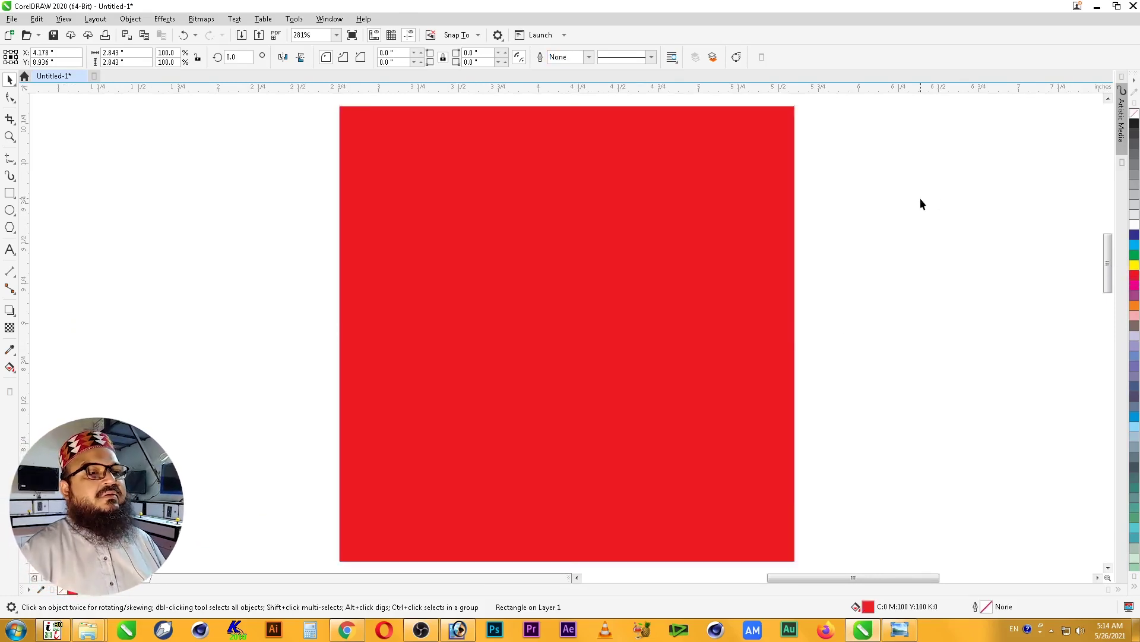
click(917, 201)
- Place the wood texture image at the red square, enlarge it to about 4.98 × 3.11 in and centre the two on each other
scroll(909, 209, down, 2)
scroll(446, 311, down, 2)
key(z)
drag(166, 220, 710, 410)
key(space)
drag(238, 532, 674, 194)
drag(748, 209, 1017, 409)
shift+click(980, 388)
key(c)
key(e)
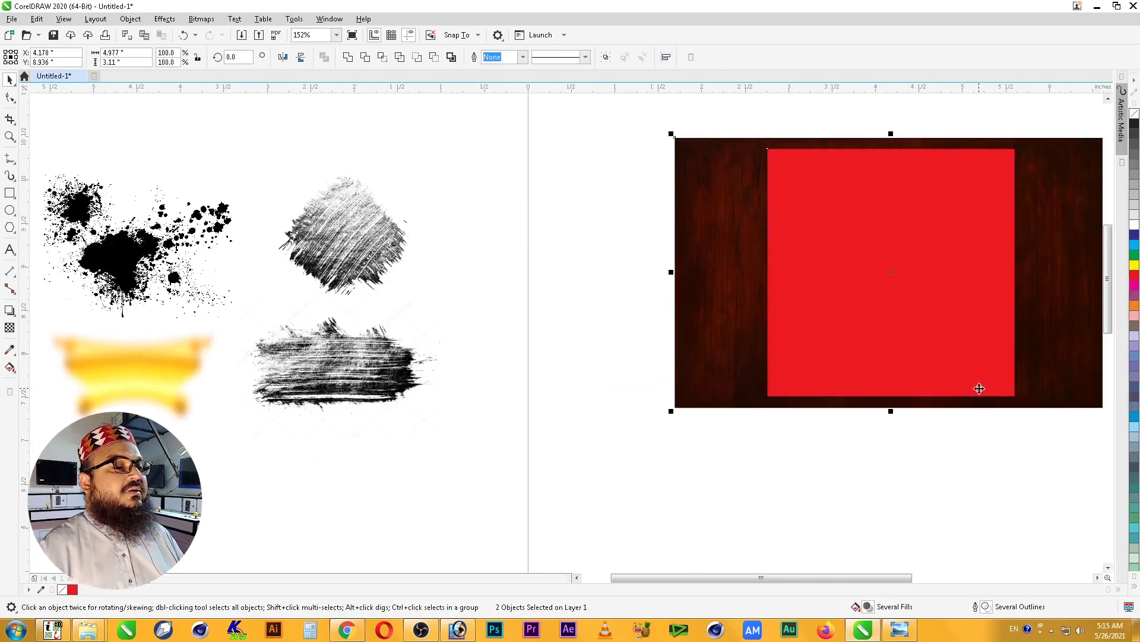
- Rotate the wood texture image to 270° so it stands upright behind the red square
key(Escape)
click(1030, 335)
click(710, 399)
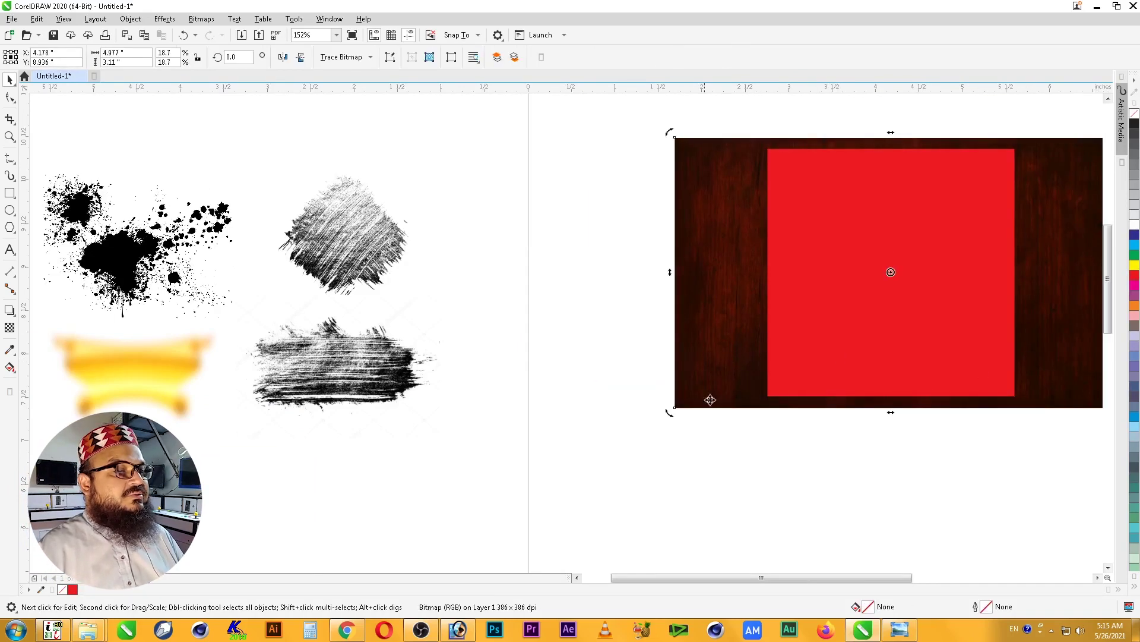
drag(670, 416, 850, 191)
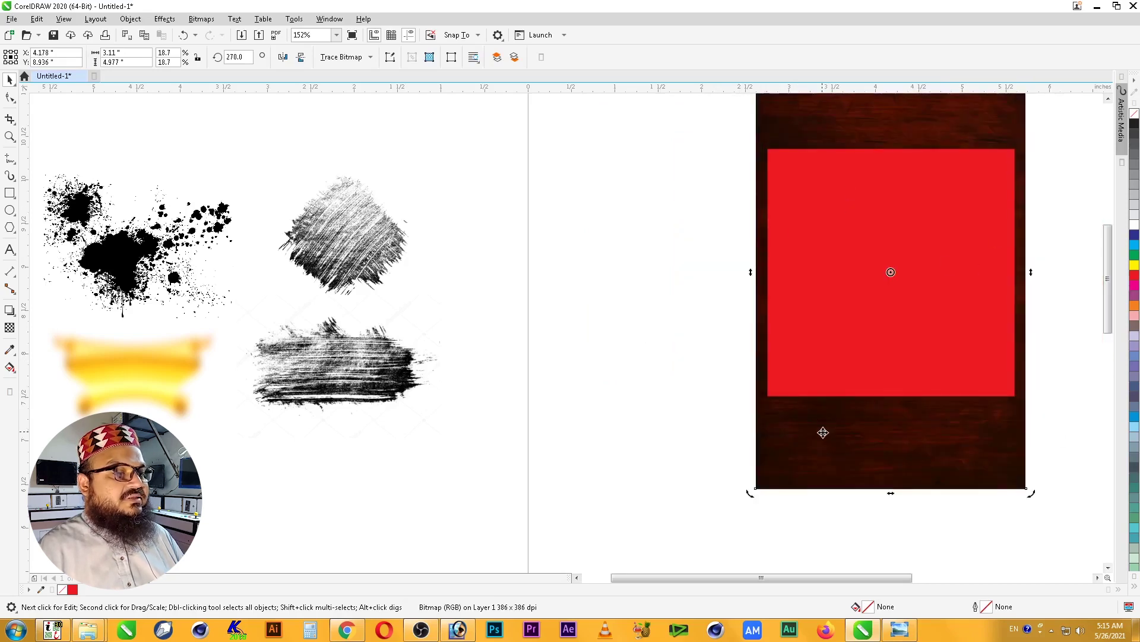
- PowerClip the wood texture image inside the red square
click(896, 424)
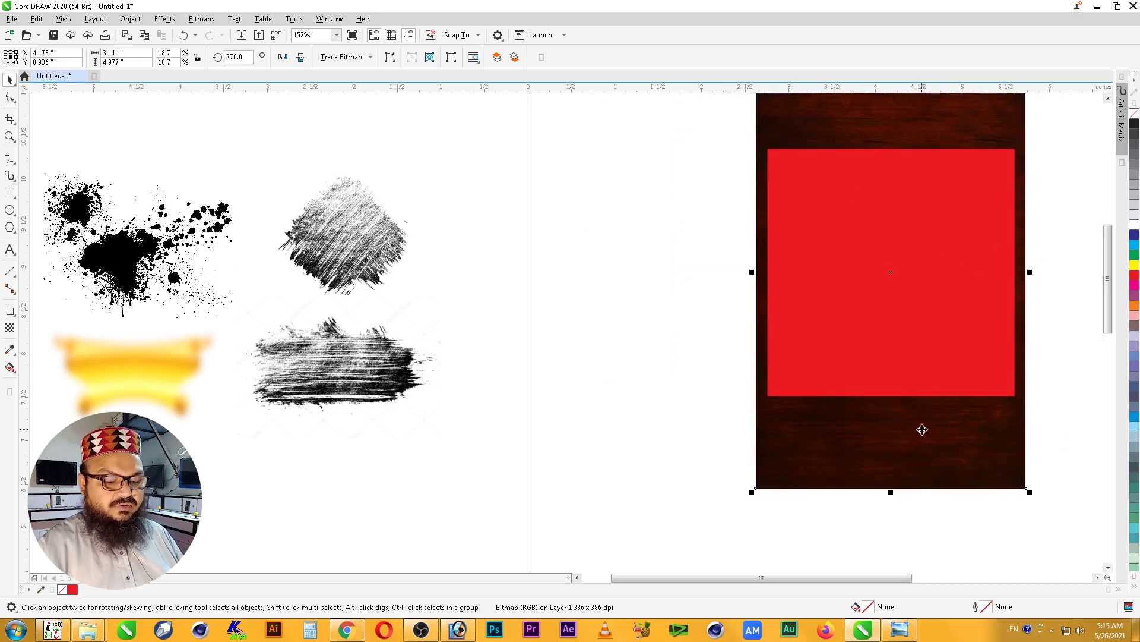
right_click(884, 431)
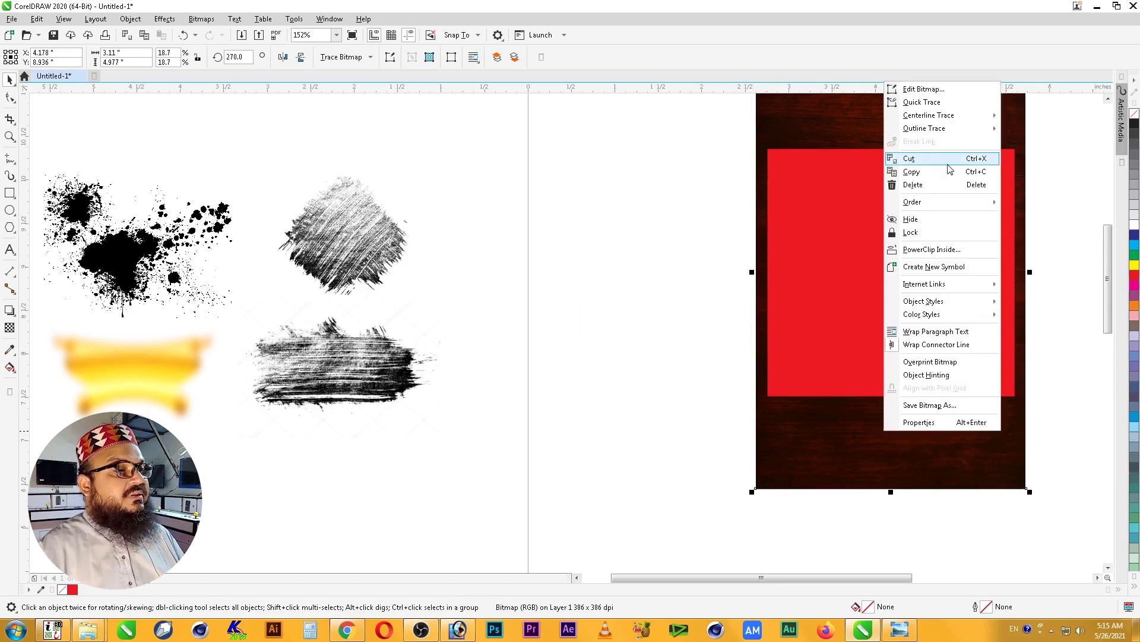
click(949, 254)
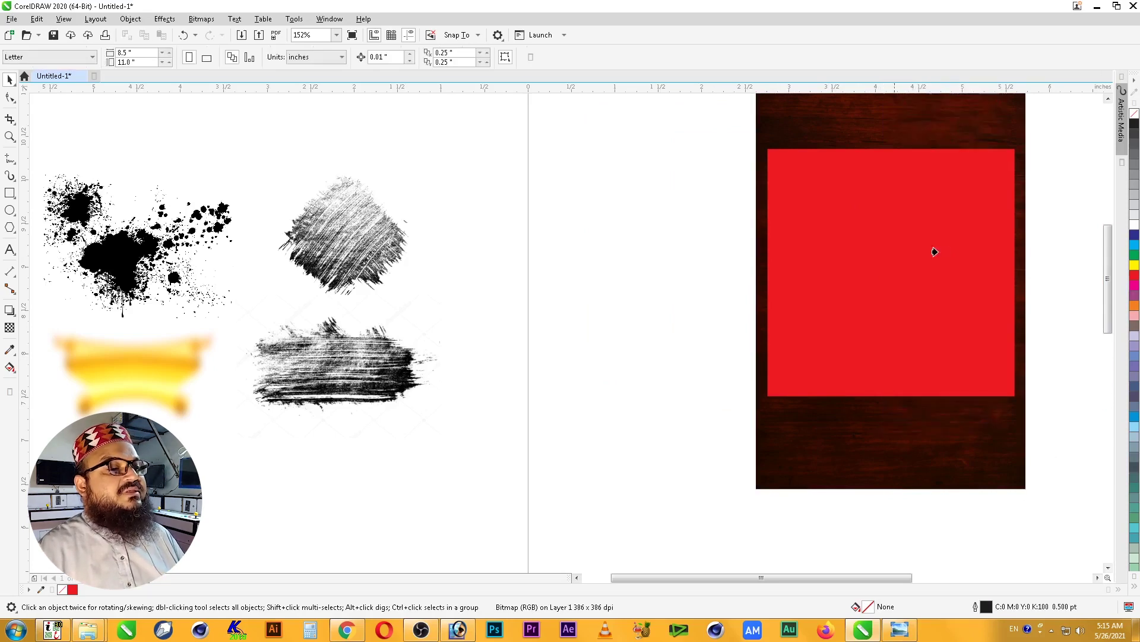
click(885, 239)
click(692, 231)
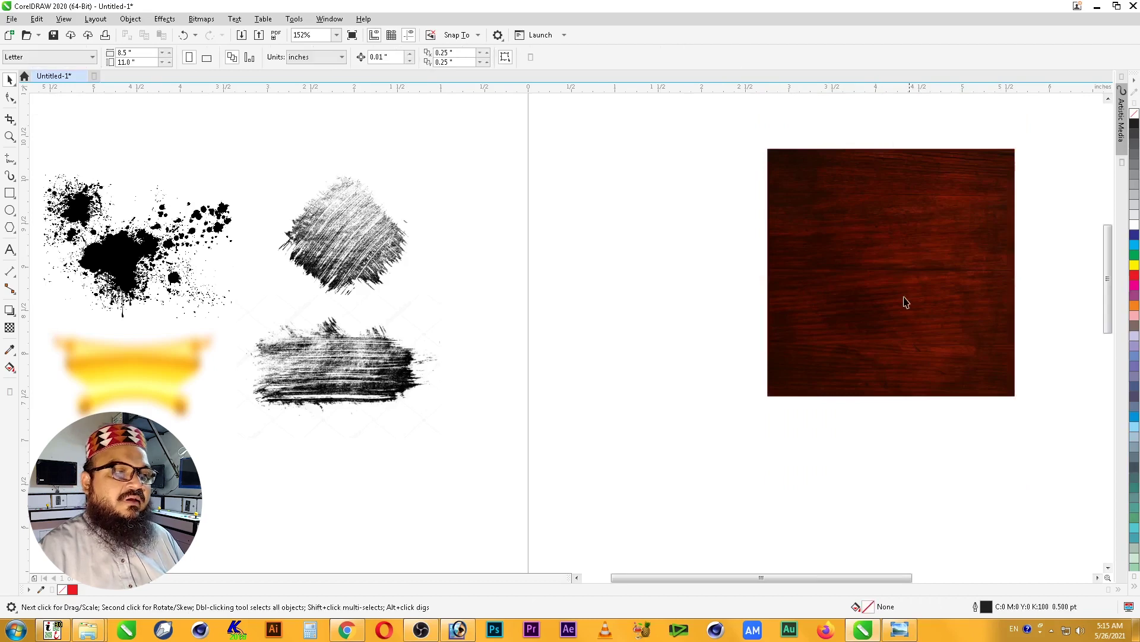
click(910, 294)
click(710, 328)
click(808, 267)
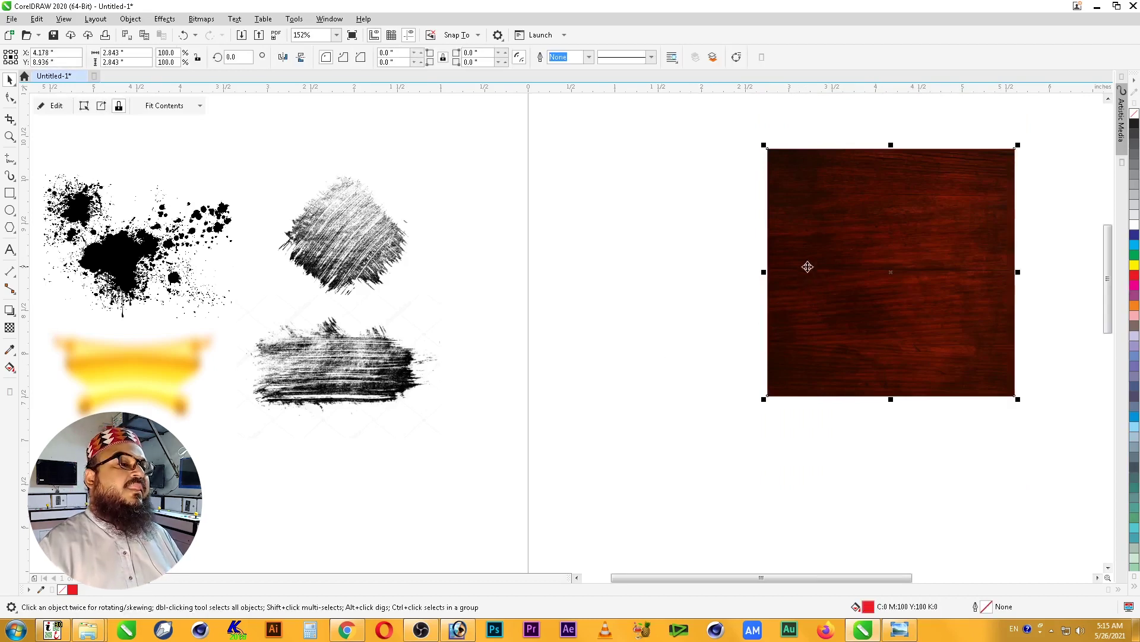
- Draw a circle about 0.11 in wide near the wood square's upper-left corner, filled red with no outline
key(z)
drag(753, 132, 1045, 432)
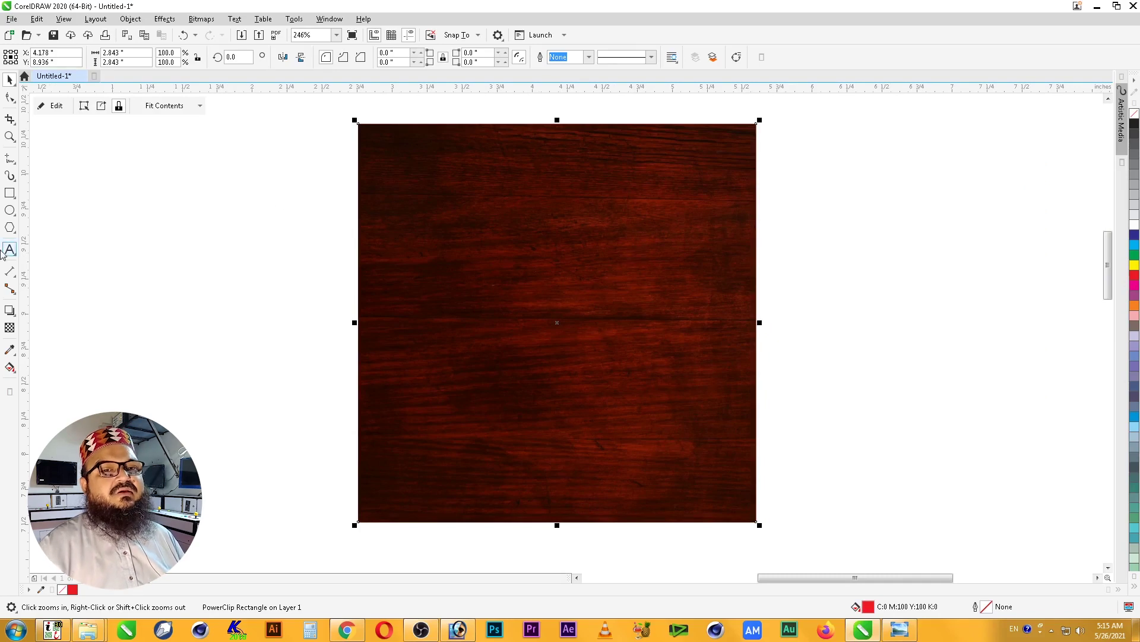
click(9, 211)
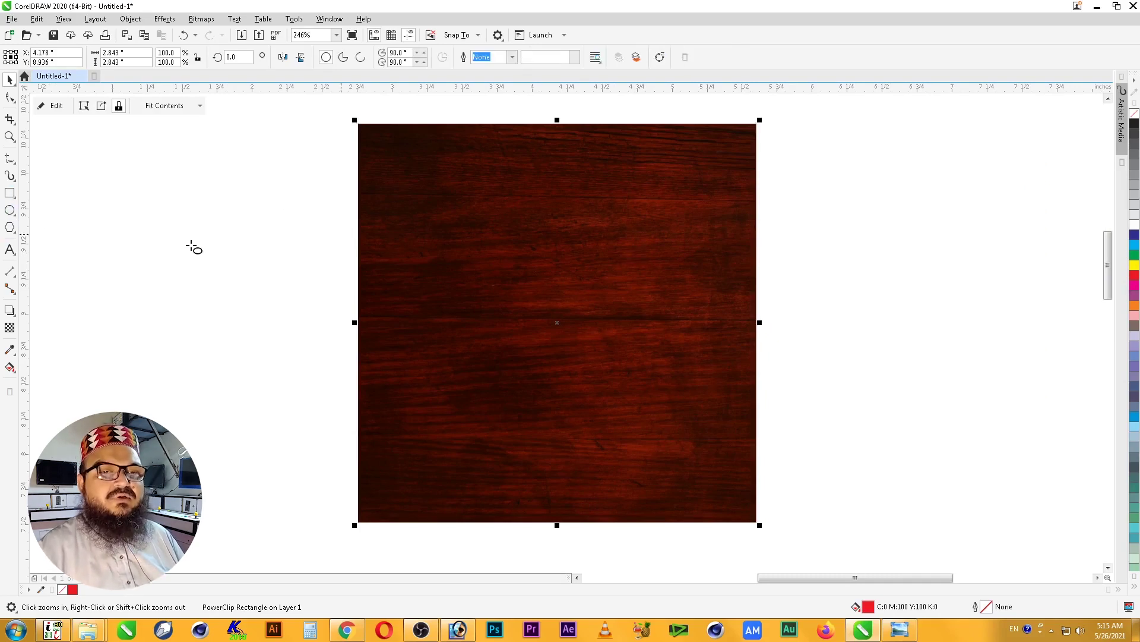
drag(373, 132, 396, 153)
key(space)
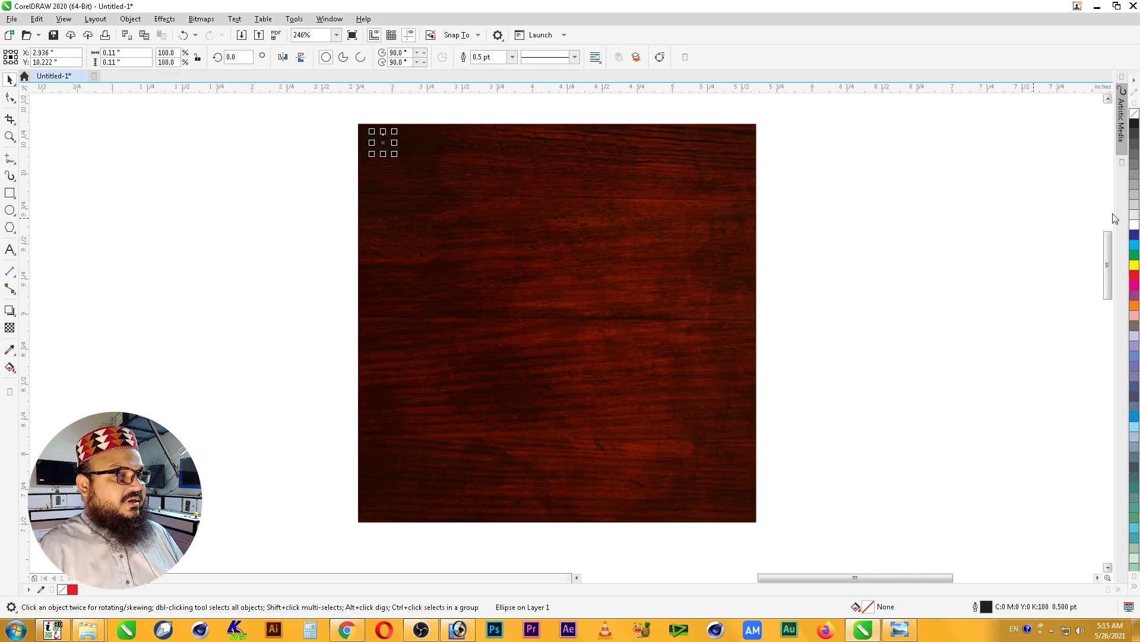
click(1136, 275)
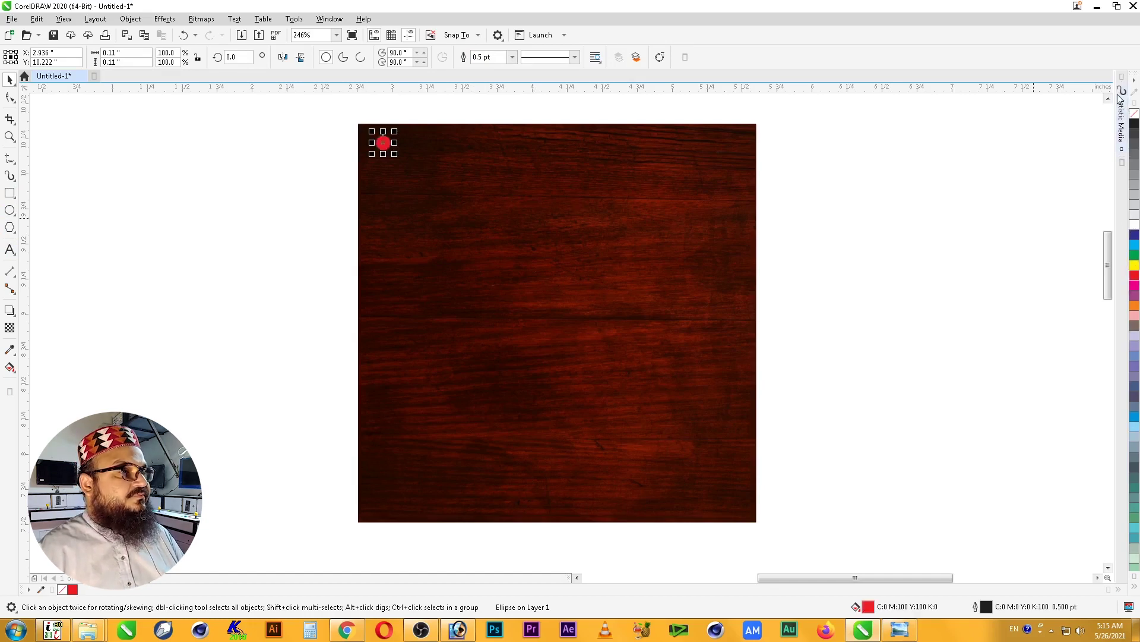
right_click(1135, 116)
click(896, 211)
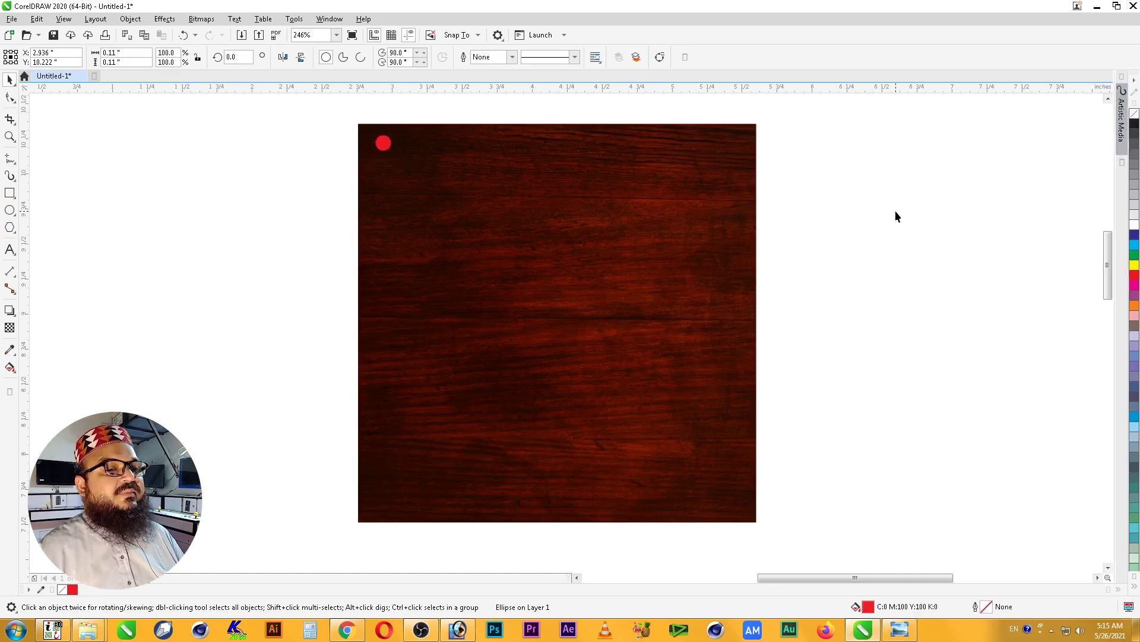
- Duplicate the red circle edge to edge along the wood square's upper edge, repeating the copy to make a row of 23 circles
click(387, 144)
key(z)
drag(327, 113, 807, 230)
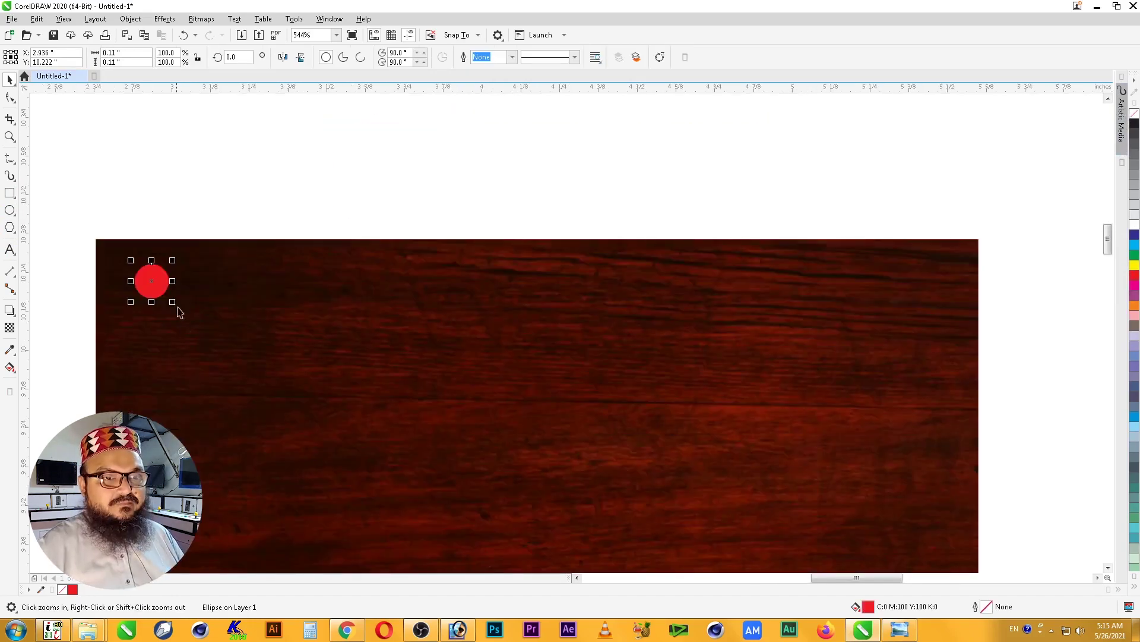
drag(149, 280, 183, 280)
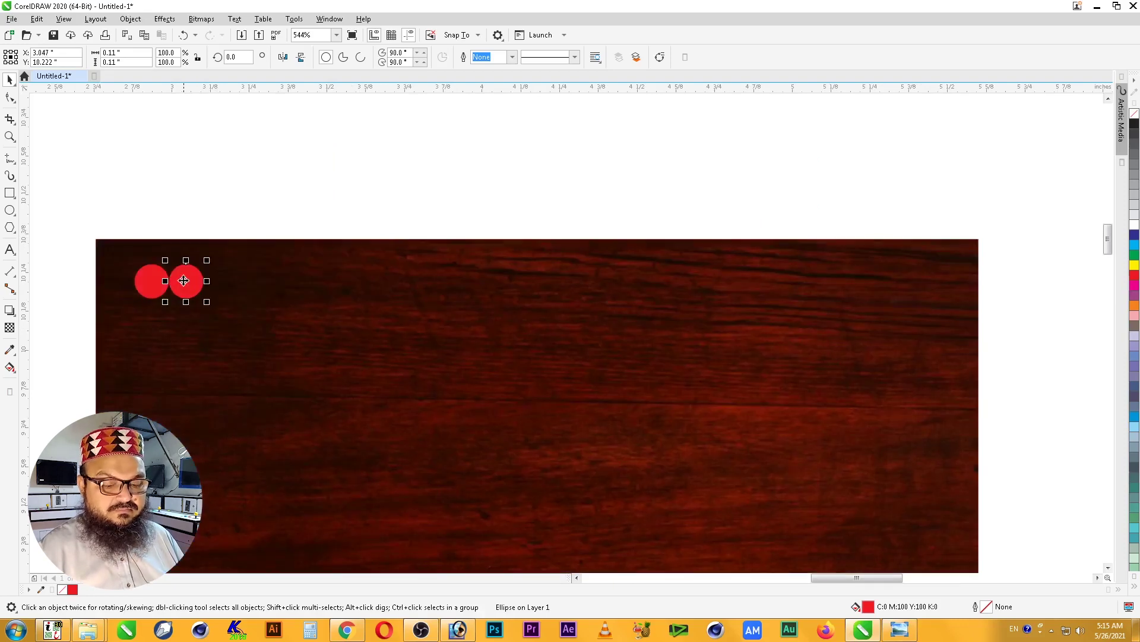
key(ctrl+r)
key(ctrl+r)
key(ctrl+r)
key(ctrl+r)
key(ctrl+r)
key(ctrl+r)
key(ctrl+r)
key(ctrl+r)
key(ctrl+r)
key(ctrl+r)
key(ctrl+r)
key(ctrl+r)
key(ctrl+r)
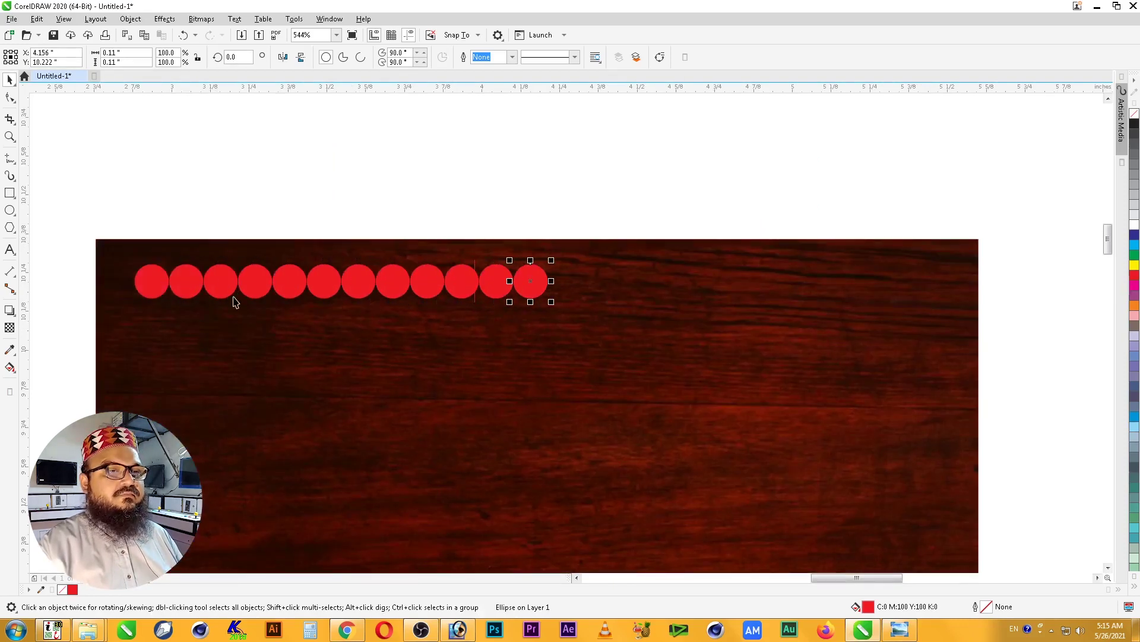
key(ctrl+r)
key(ctrl+r)
key(ctrl+r)
key(ctrl+r)
key(ctrl+r)
key(ctrl+r)
key(ctrl+r)
key(ctrl+r)
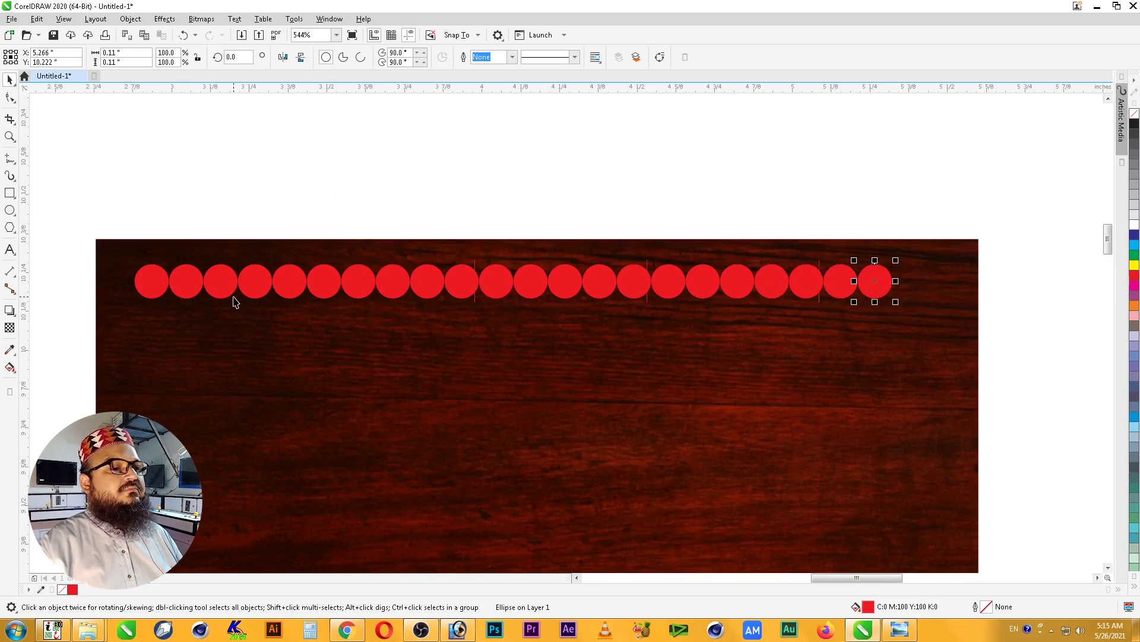
- Group the row of red circles and centre it horizontally on the wood square
drag(1010, 183, 59, 359)
key(ctrl+g)
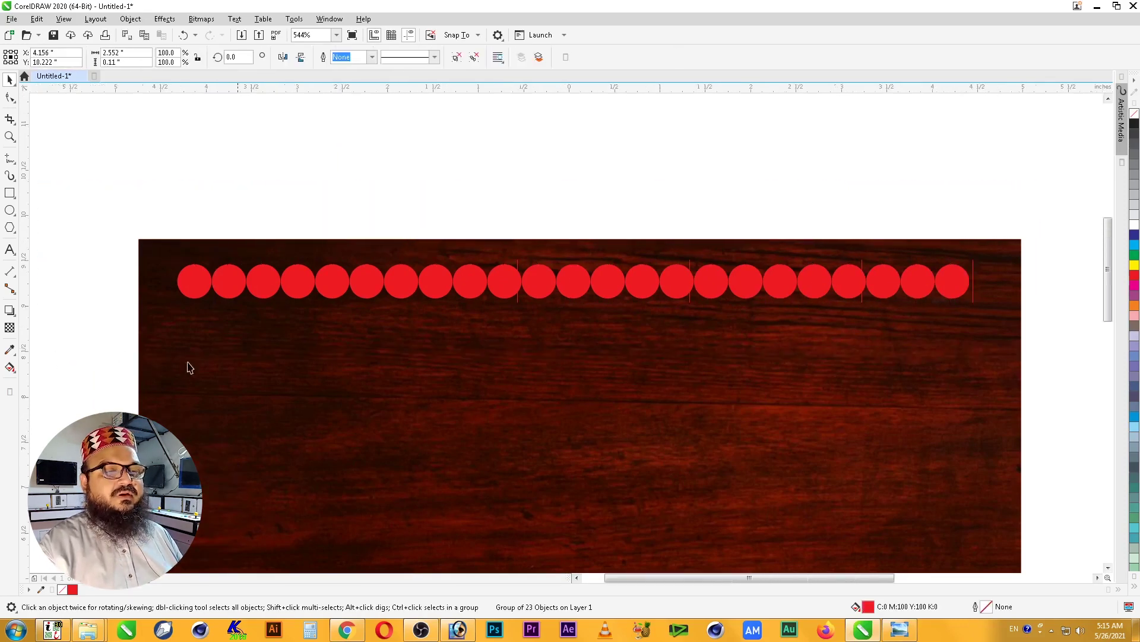
key(F4)
drag(810, 163, 1072, 457)
key(shift+F2)
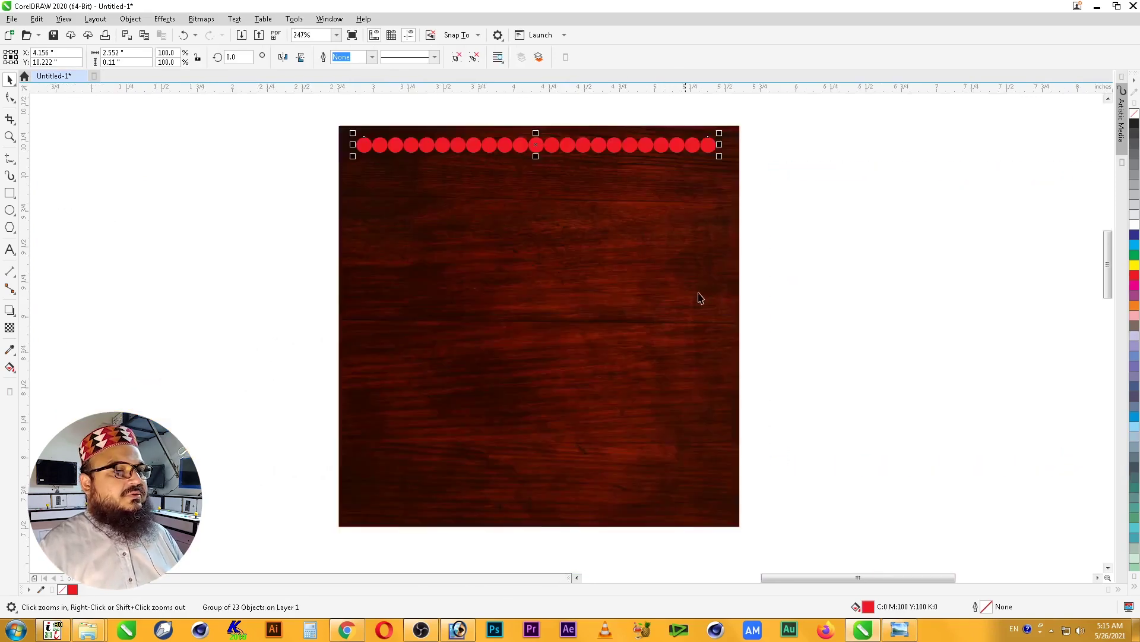
key(Tab)
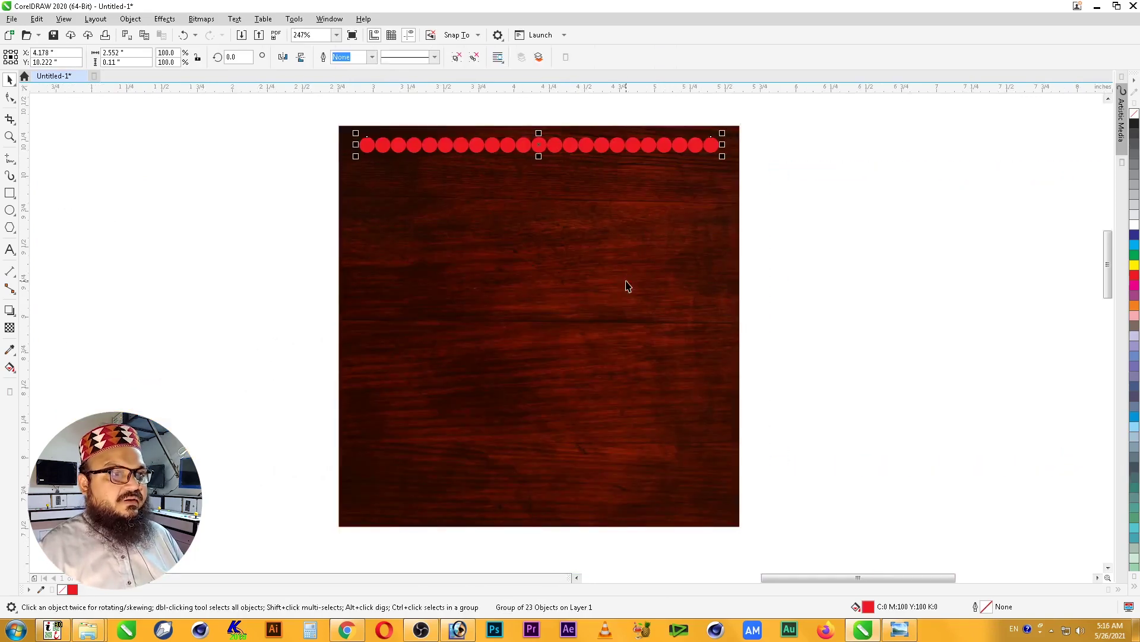
- Duplicate the circle row straight down near the wood square's lower edge and group the two rows
drag(704, 145, 699, 502)
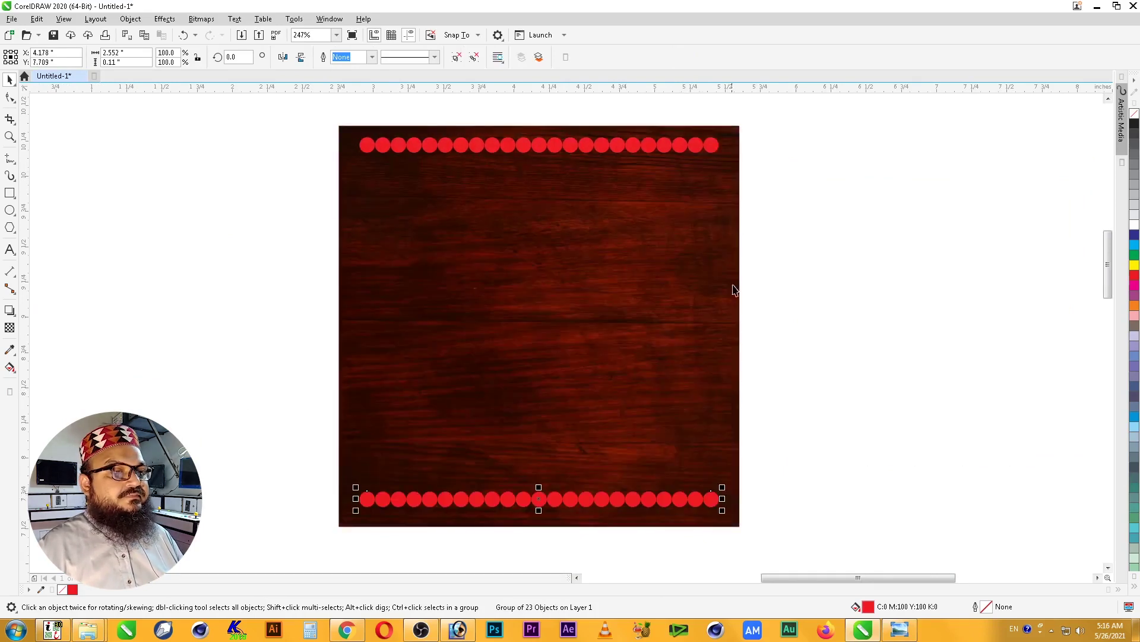
shift+click(713, 145)
key(ctrl+g)
- Centre the grouped circle rows vertically on the wood square
shift+click(718, 184)
key(e)
click(776, 184)
- Create a copy of the paired circle rows rotated to 270° to complete the border on the two vertical sides
click(709, 151)
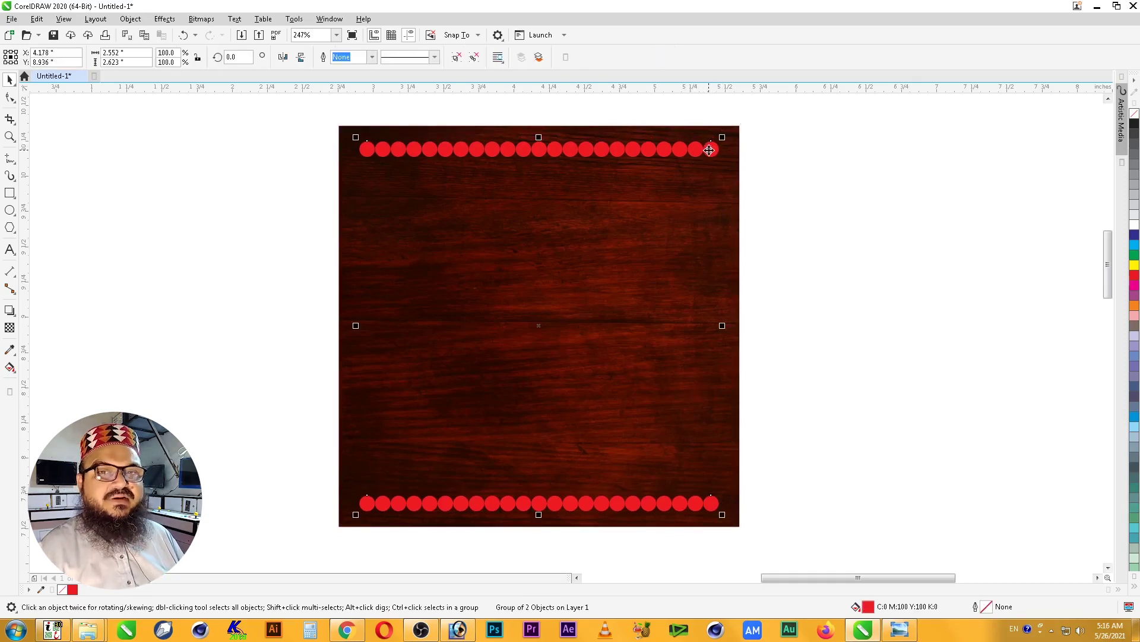
click(708, 151)
drag(725, 136, 687, 473)
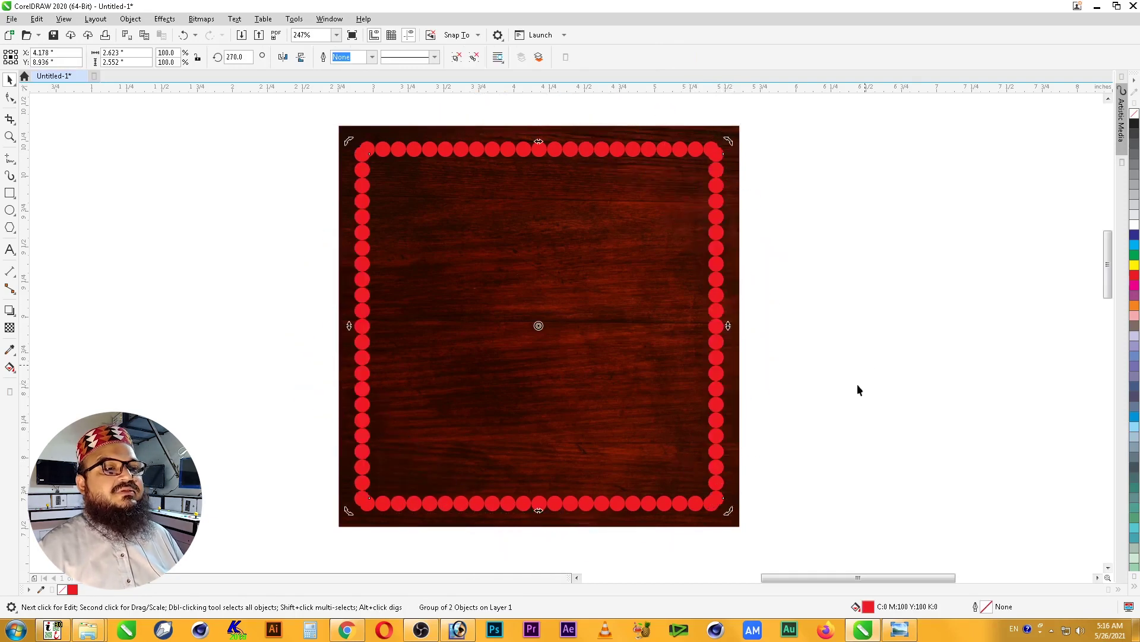
click(867, 361)
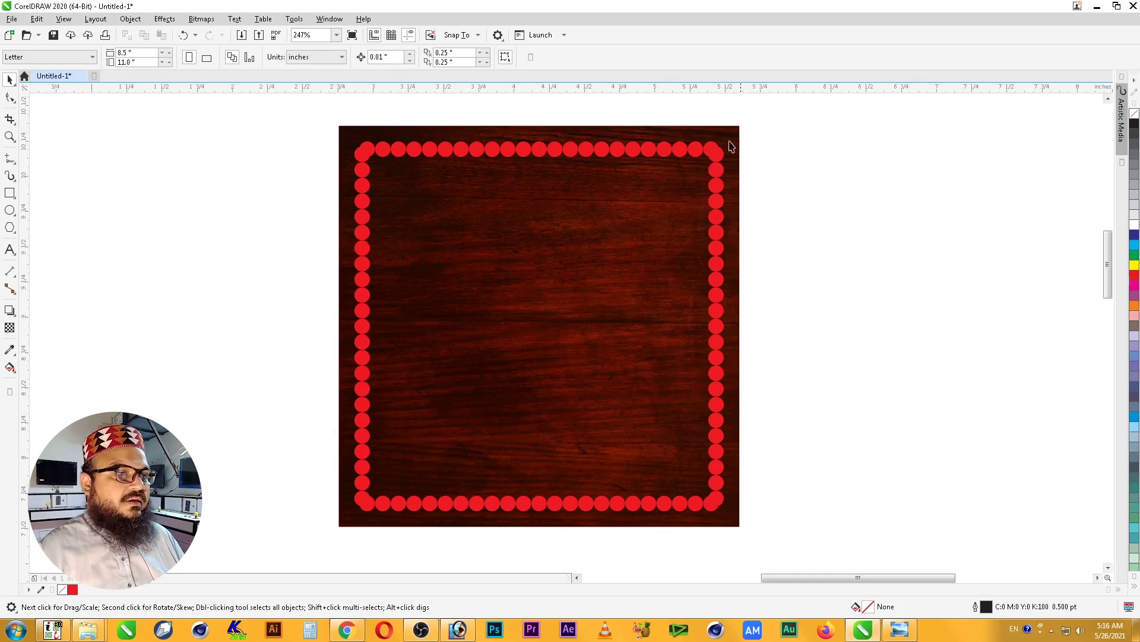
- Group the horizontal and vertical circle rows into one border
drag(747, 126, 344, 533)
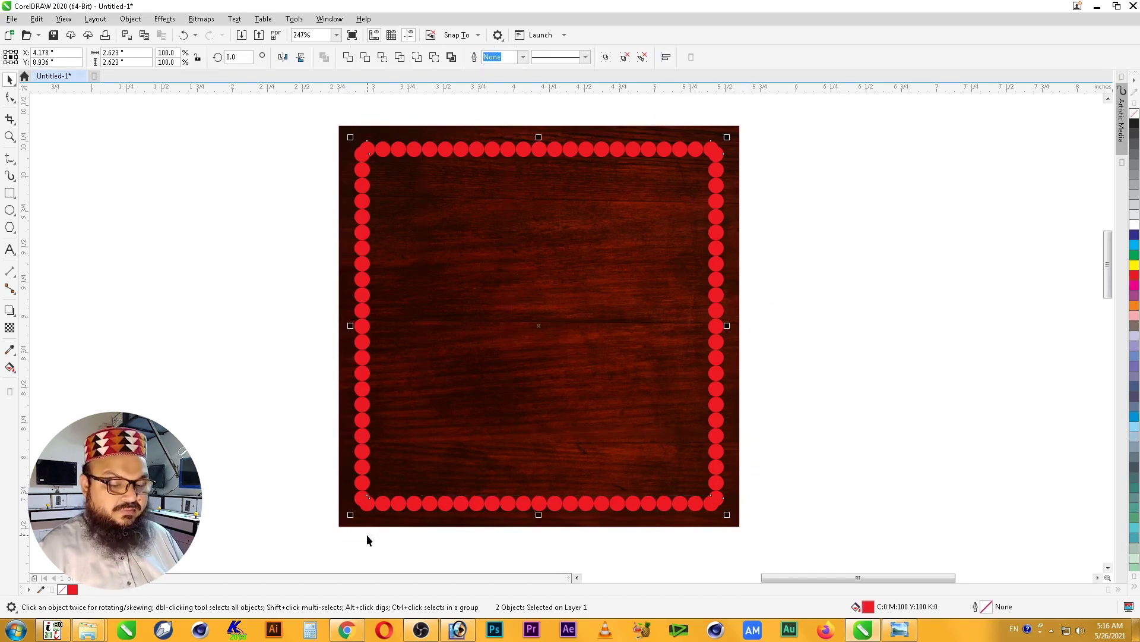
key(ctrl+g)
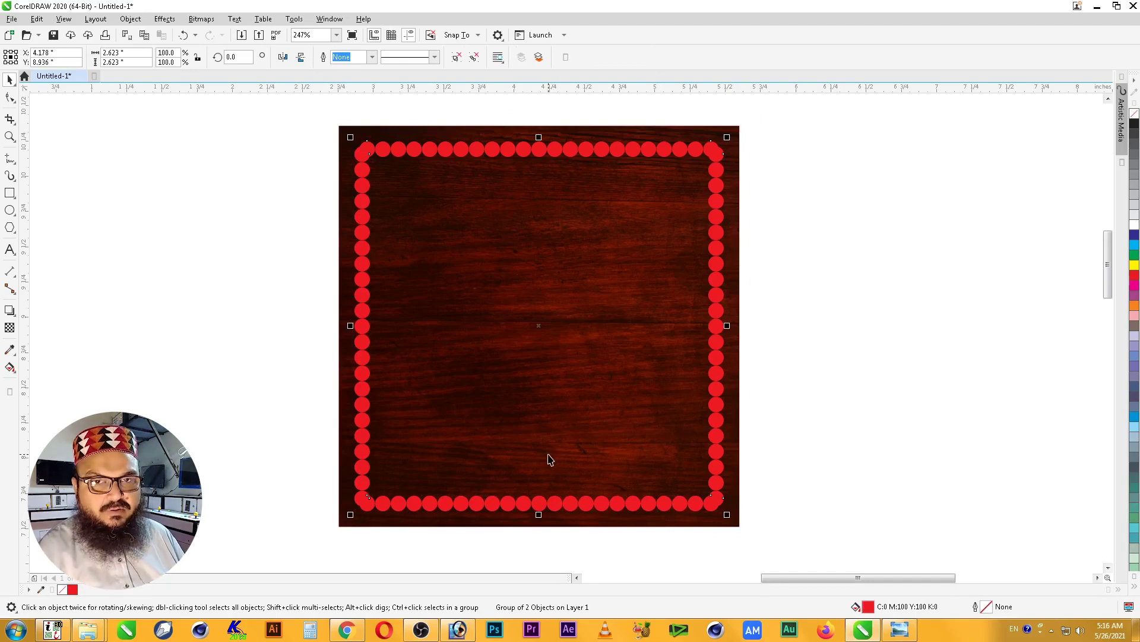
scroll(665, 346, down, 2)
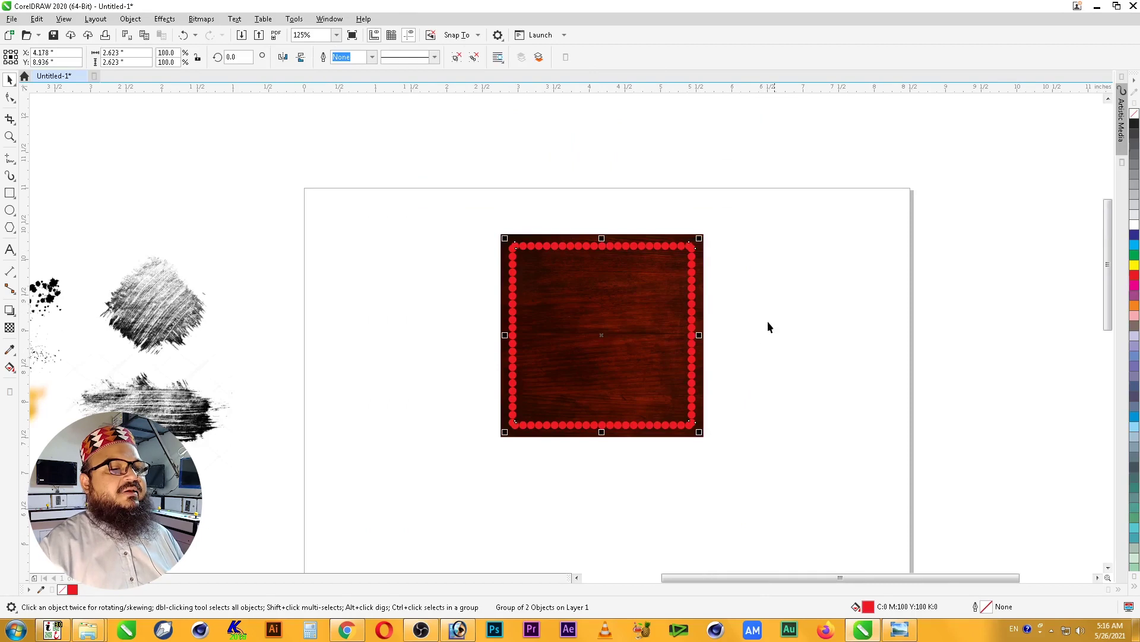
click(753, 343)
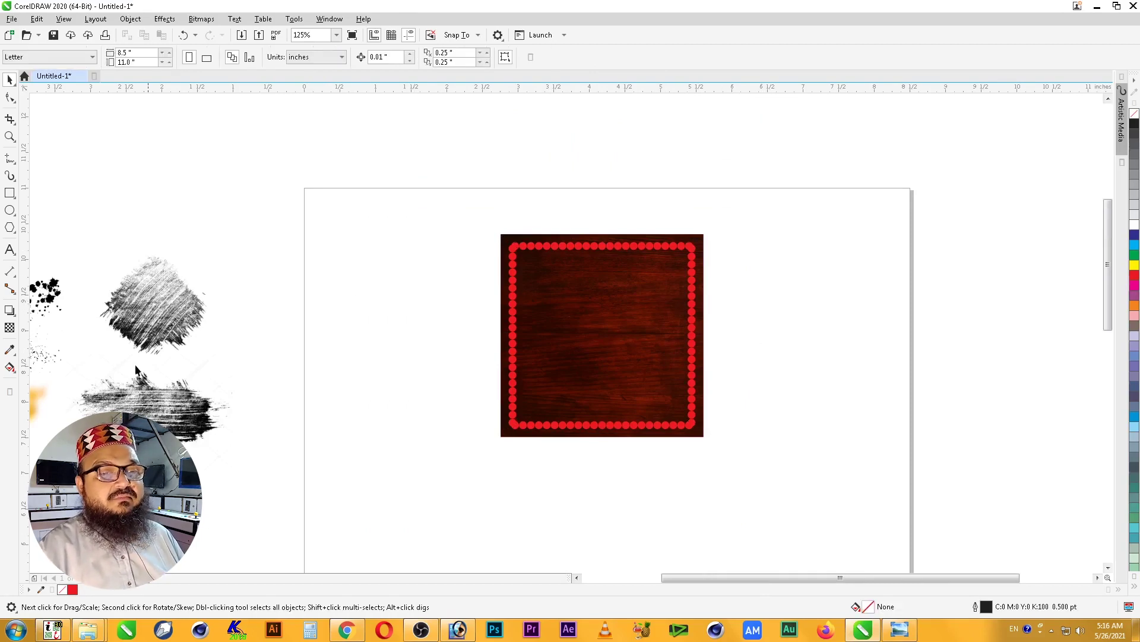
- Move the diamond-shaped brush stroke image onto the middle of the wood square
mouse_move(141, 318)
mouse_down()
mouse_move(402, 280)
mouse_move(395, 302)
mouse_move(559, 344)
mouse_up()
key(z)
mouse_move(465, 208)
mouse_down()
mouse_move(573, 270)
mouse_move(758, 488)
mouse_up()
key(space)
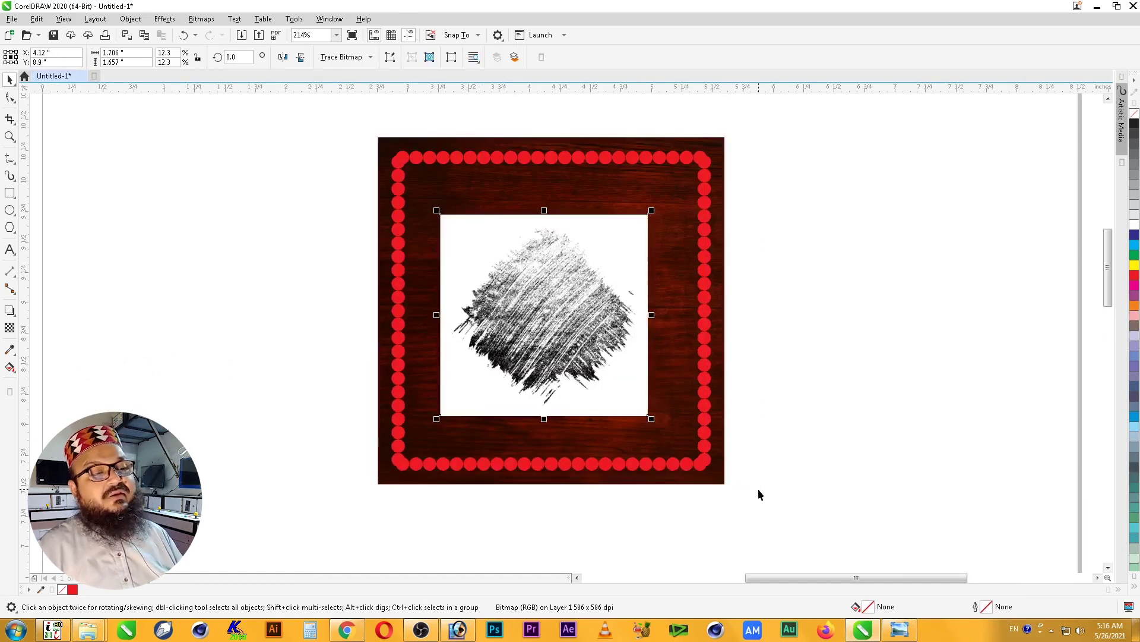
- Enlarge the brush stroke image to about 2.264 × 2.199 inches and centre it within the red circle border
drag(540, 328, 557, 318)
drag(666, 201, 703, 164)
drag(590, 318, 587, 321)
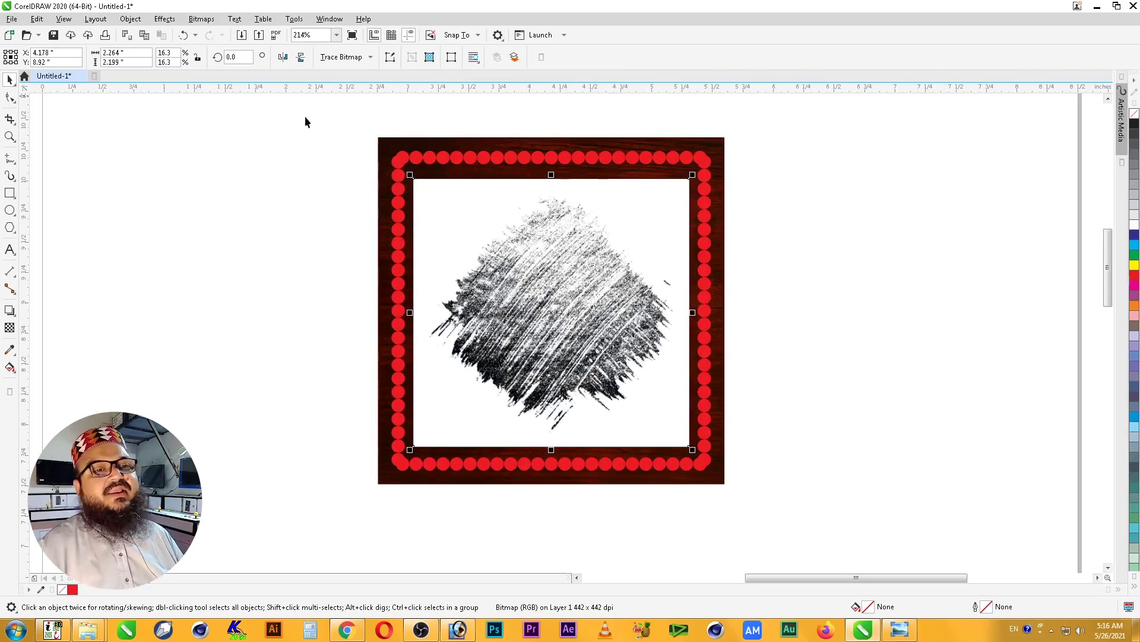
- Convert the brush stroke image to a black and white 1-bit bitmap with the Halftone conversion method
click(204, 22)
mouse_move(246, 123)
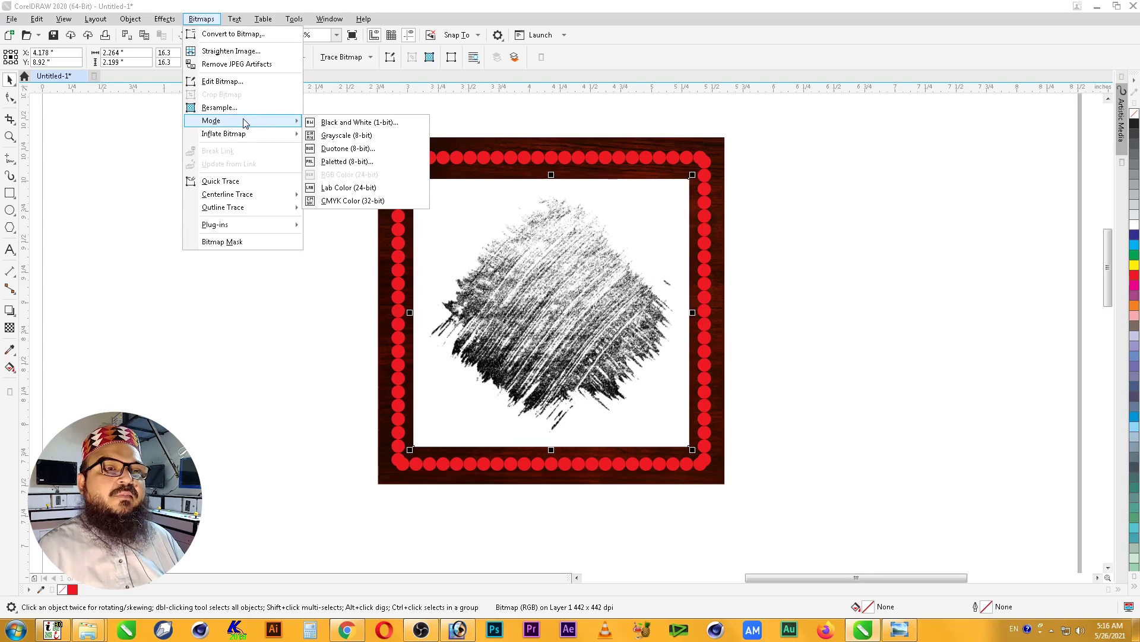
click(352, 122)
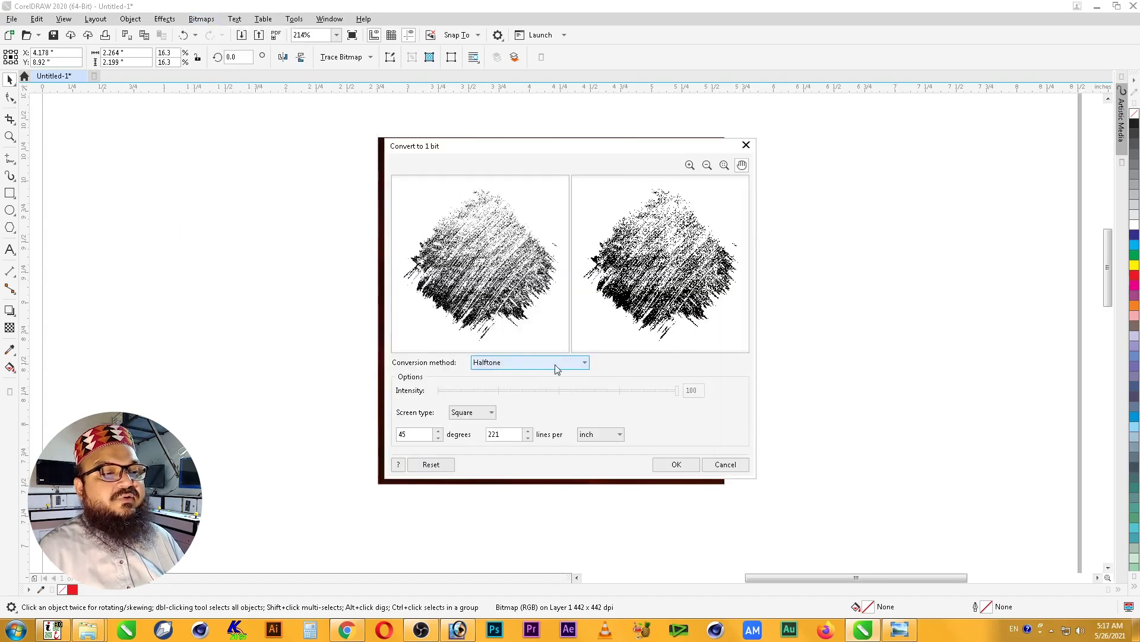
click(671, 464)
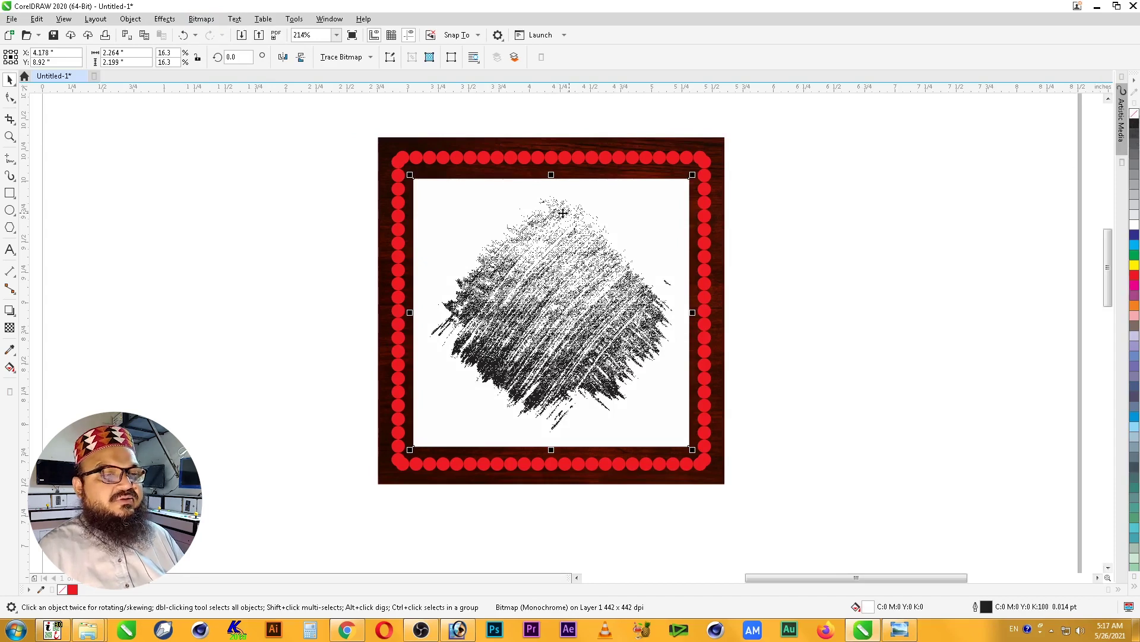
- Remove the bitmap's white background and recolour its brush strokes, trying yellow before settling on red
click(1135, 119)
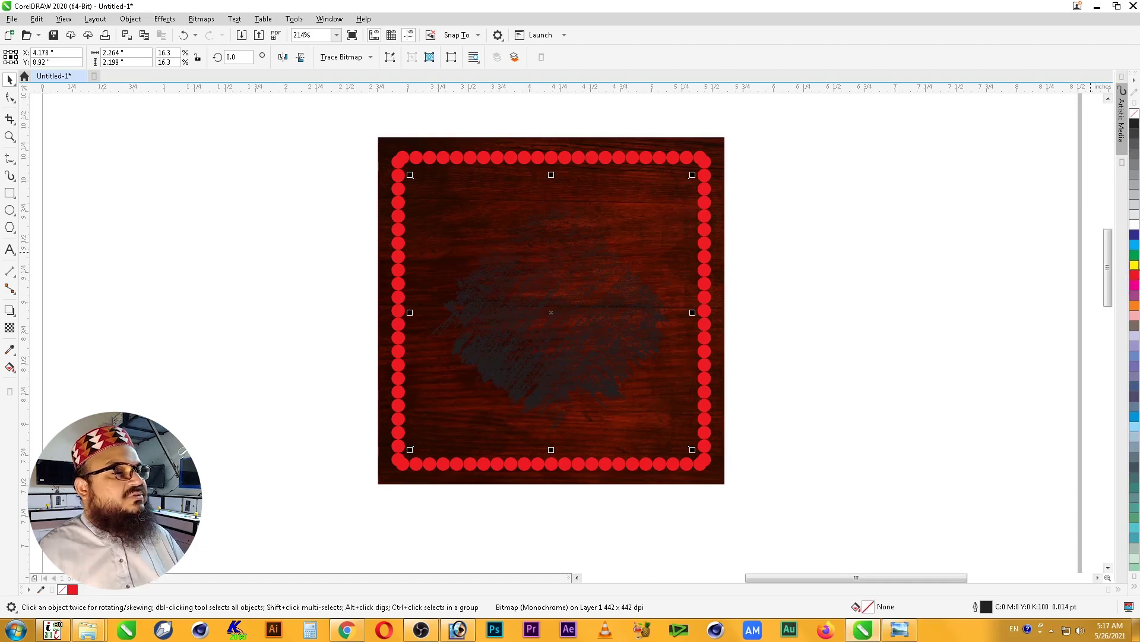
right_click(1134, 265)
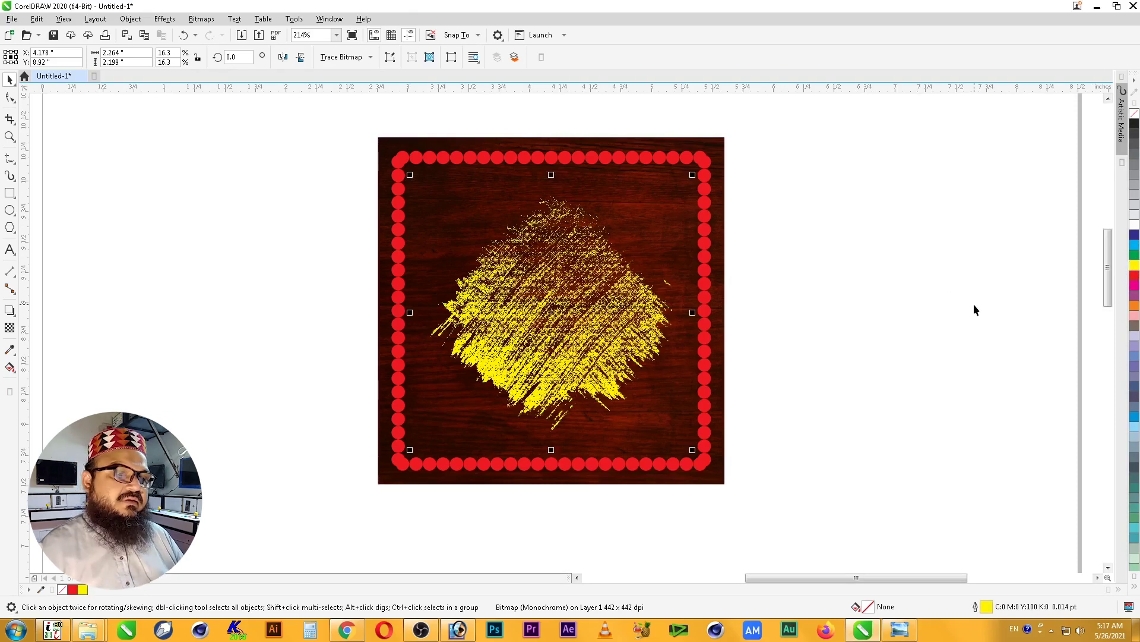
click(1135, 276)
- Enlarge the brush stroke bitmap to about 3.383 × 3.285 inches and send it behind the wood square
drag(695, 172, 747, 122)
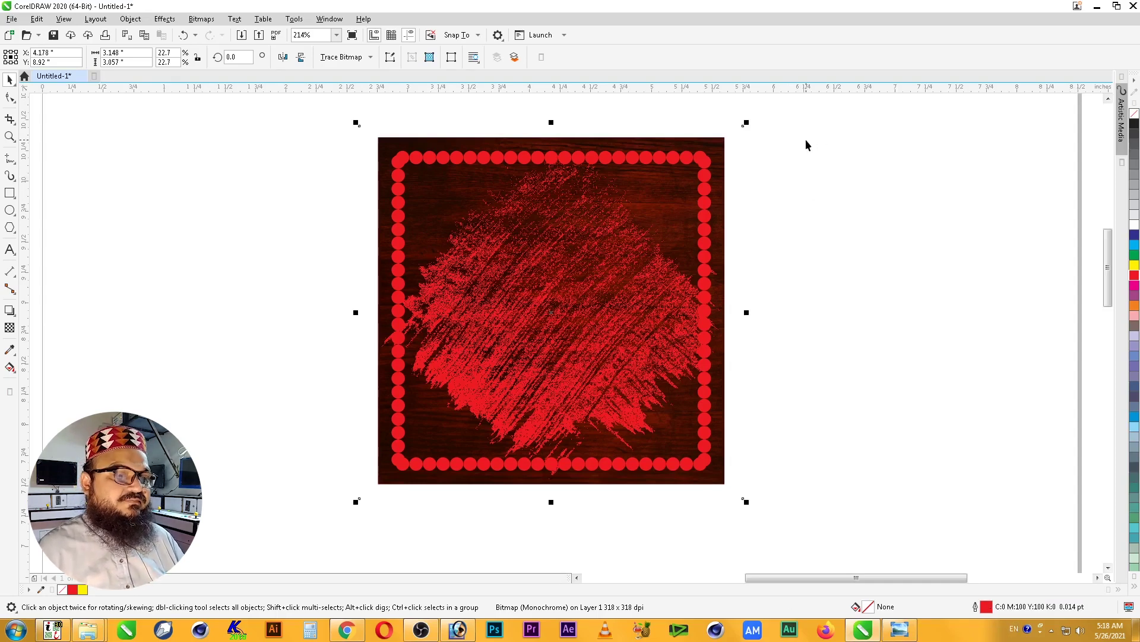
drag(746, 123, 761, 109)
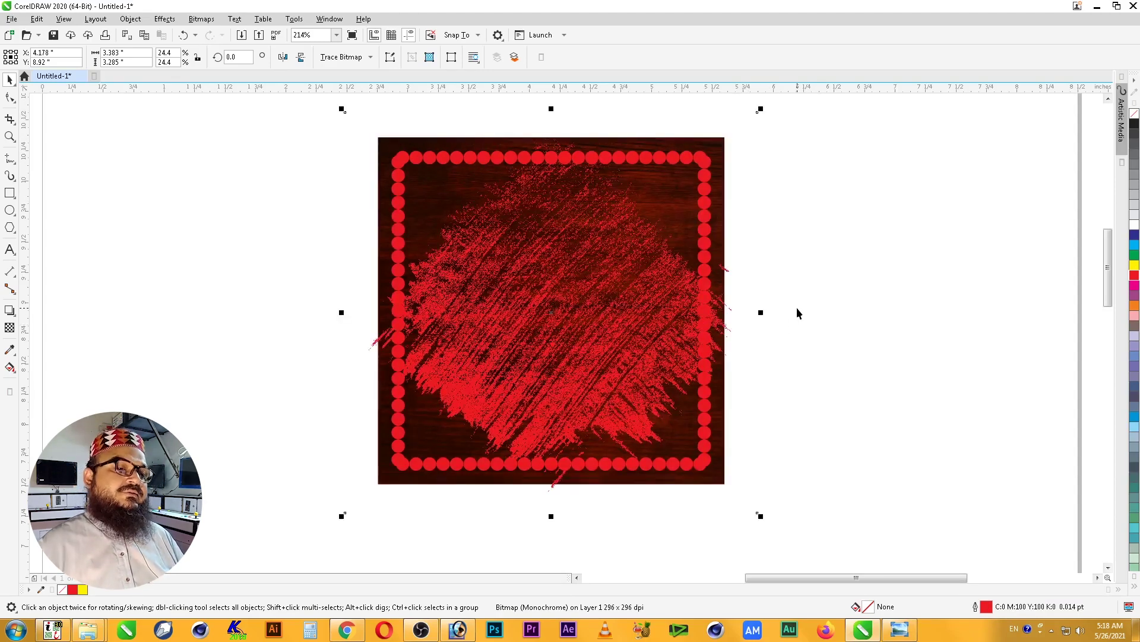
key(shift+Page_Down)
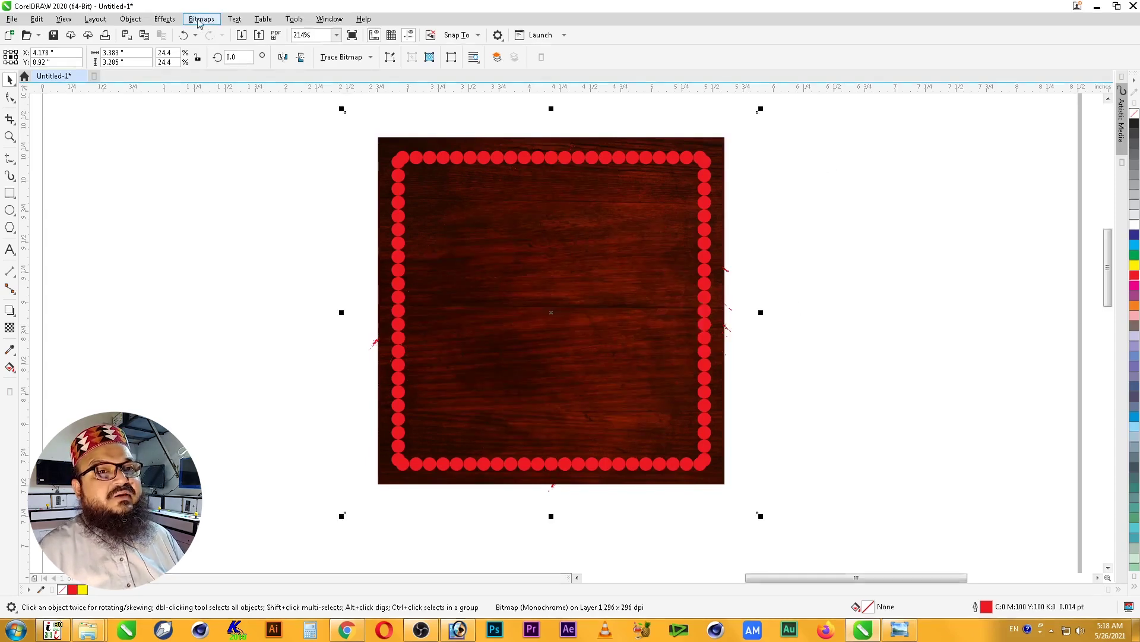
- PowerClip the red brush stroke bitmap inside the wood square
click(165, 19)
mouse_move(143, 23)
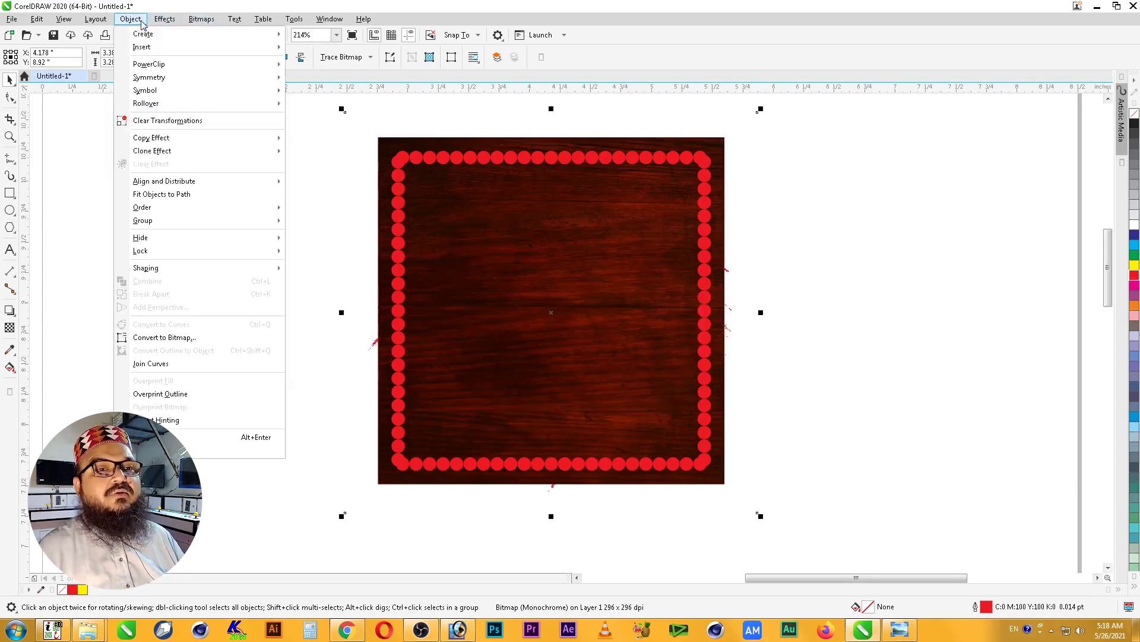
mouse_move(161, 67)
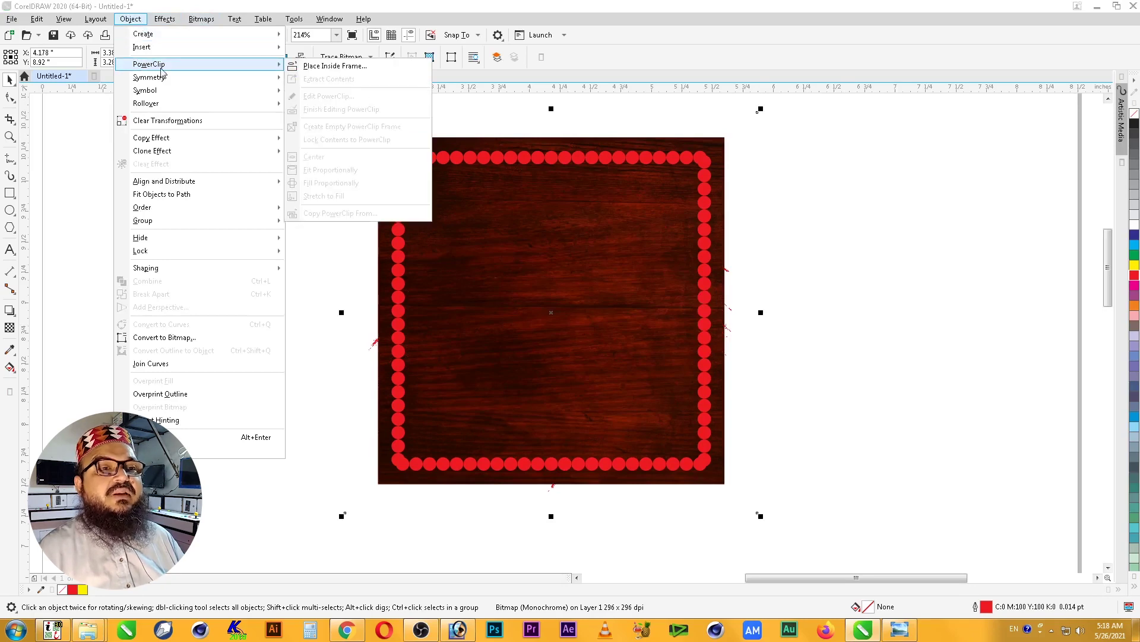
click(358, 66)
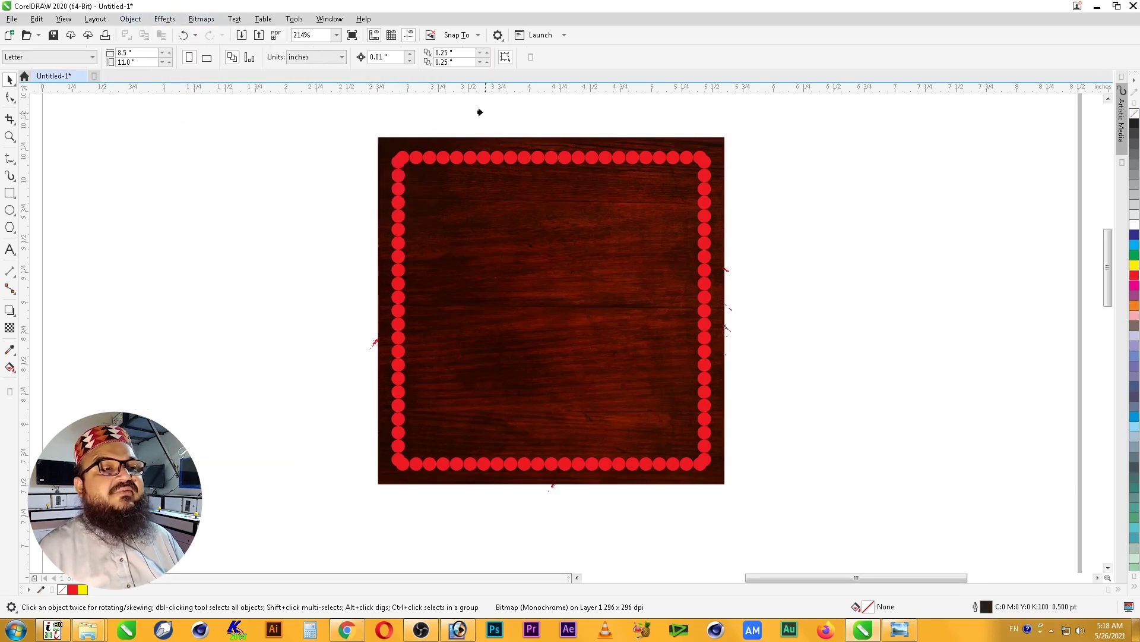
click(501, 143)
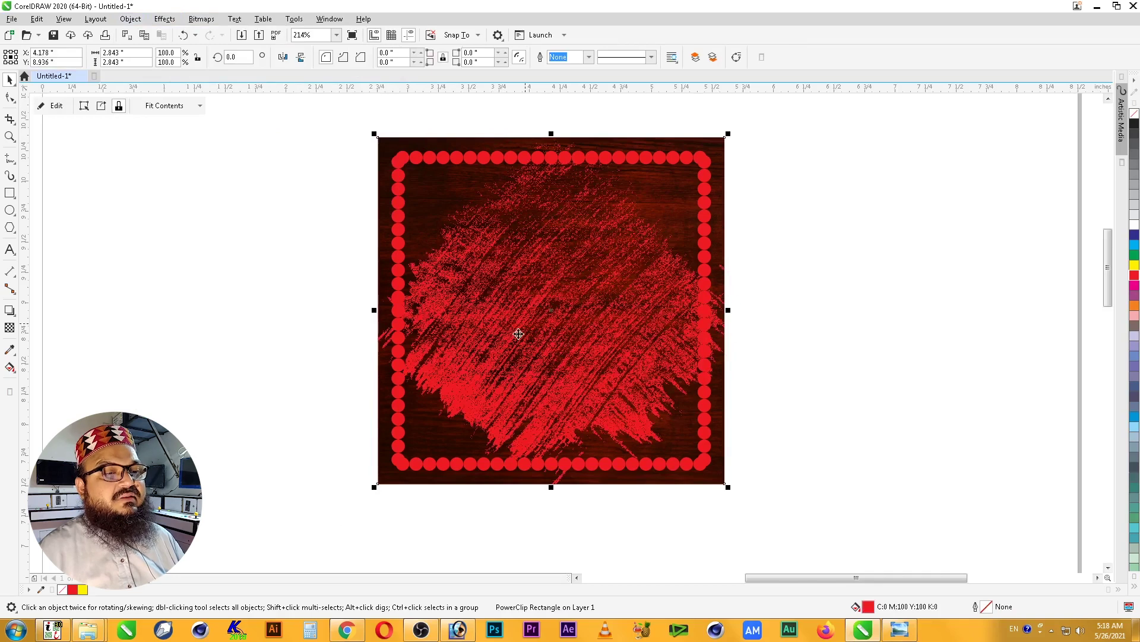
click(760, 327)
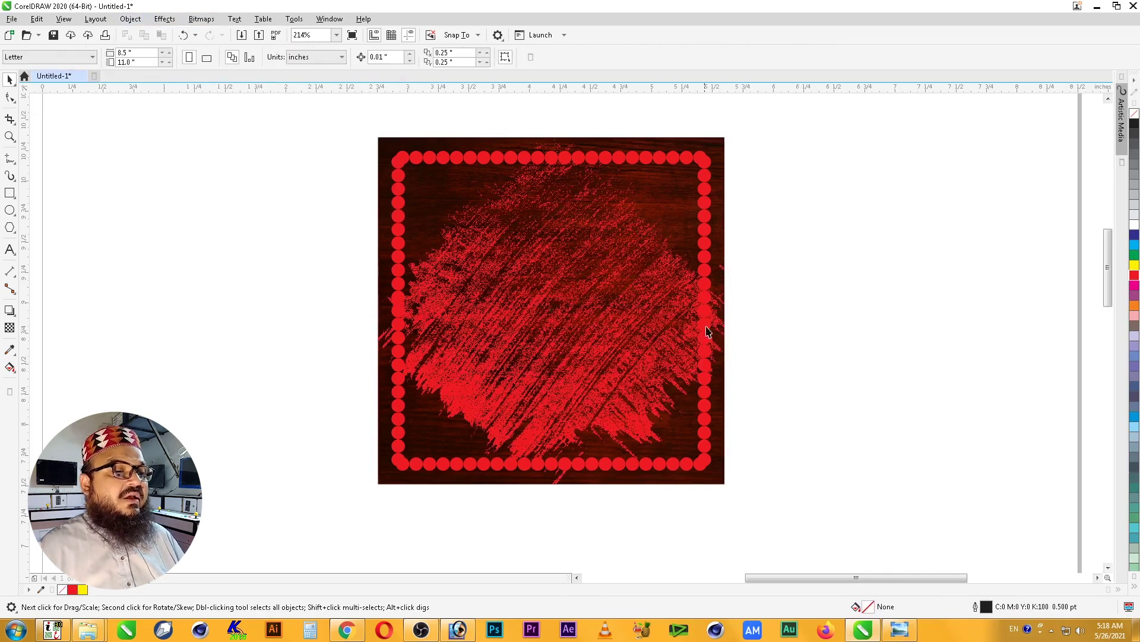
- Darken the outline colour of the brush stroke bitmap inside the wood square to C22 M100 Y100 K17
click(715, 316)
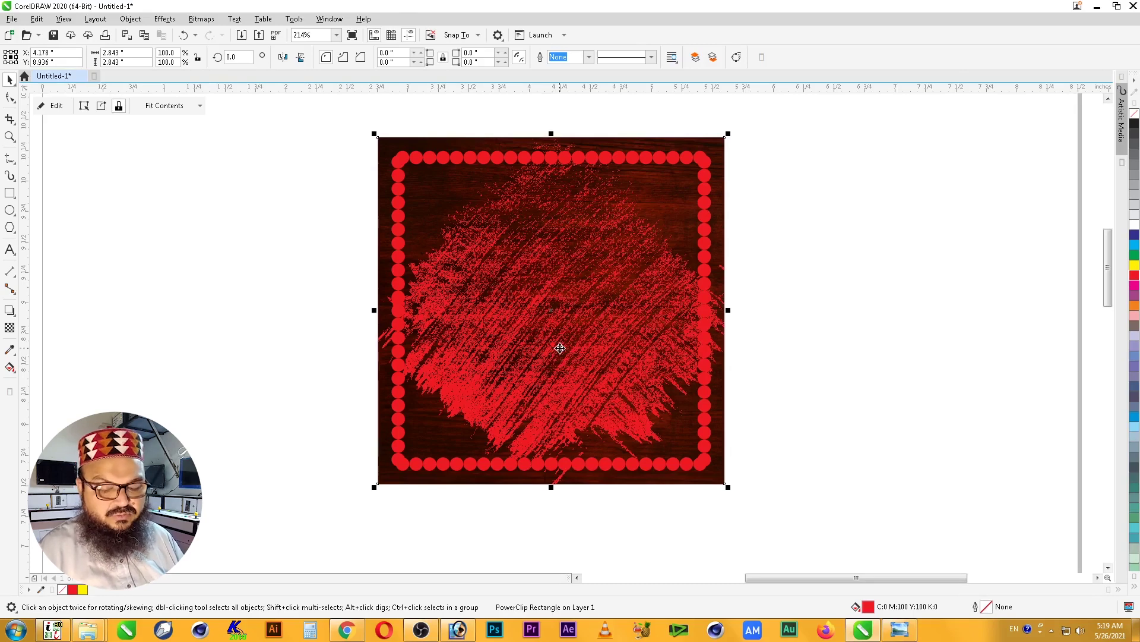
ctrl+click(612, 323)
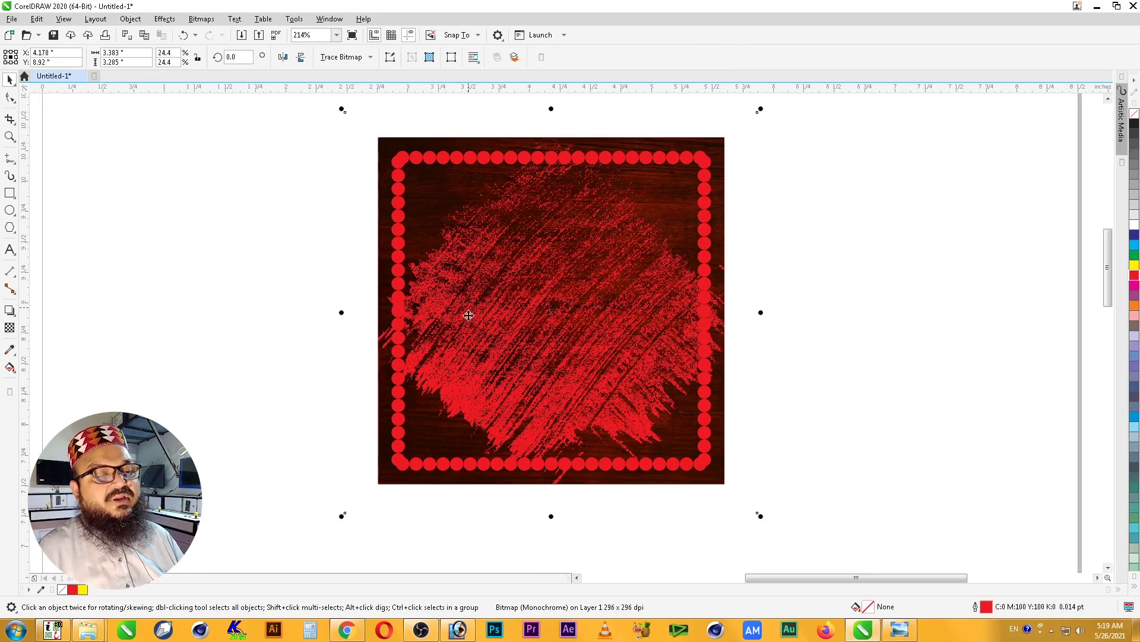
double_click(986, 607)
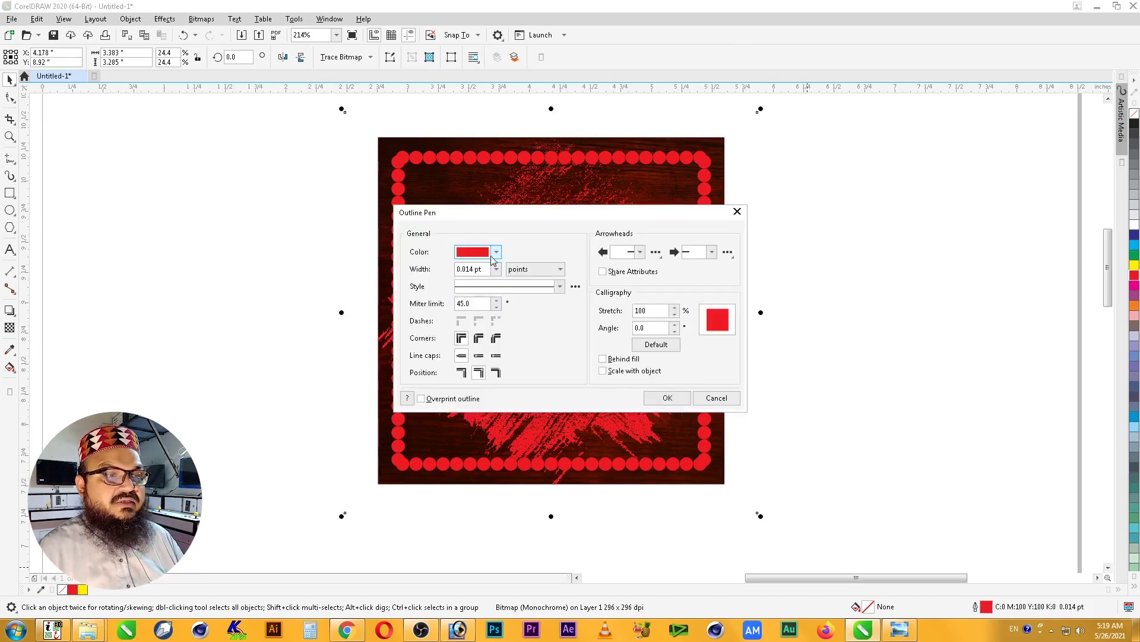
click(496, 253)
click(467, 276)
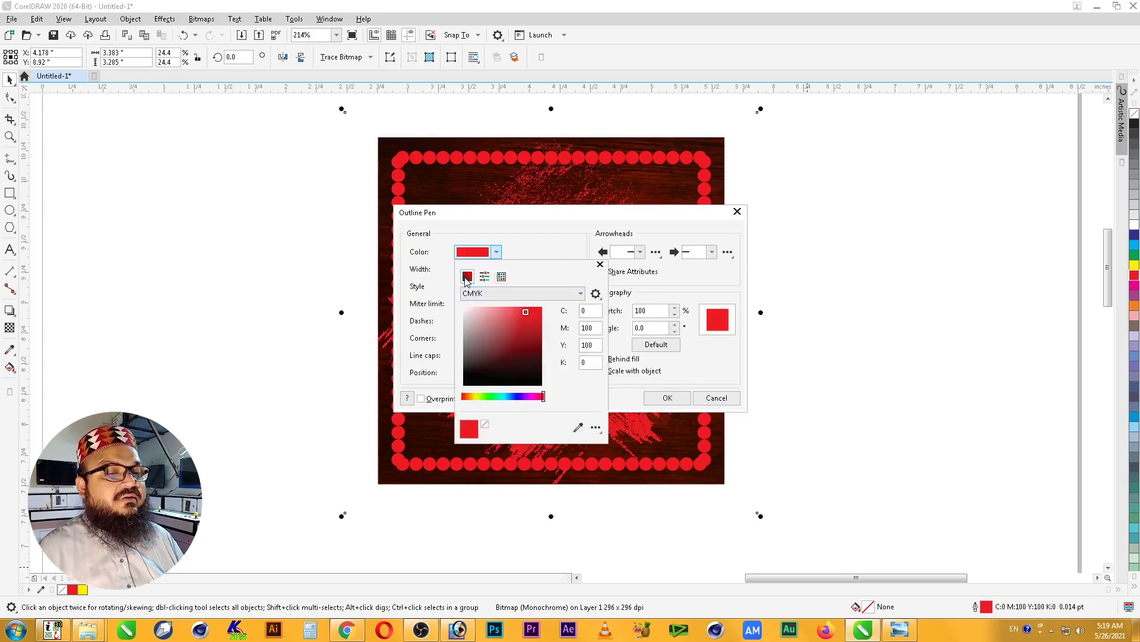
click(524, 320)
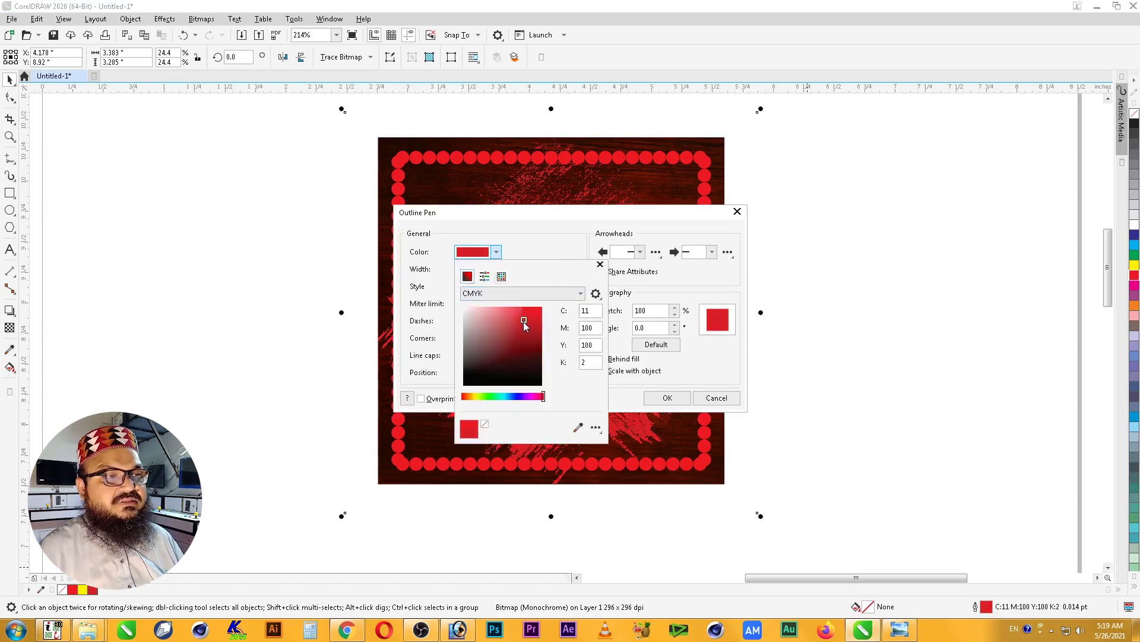
click(523, 329)
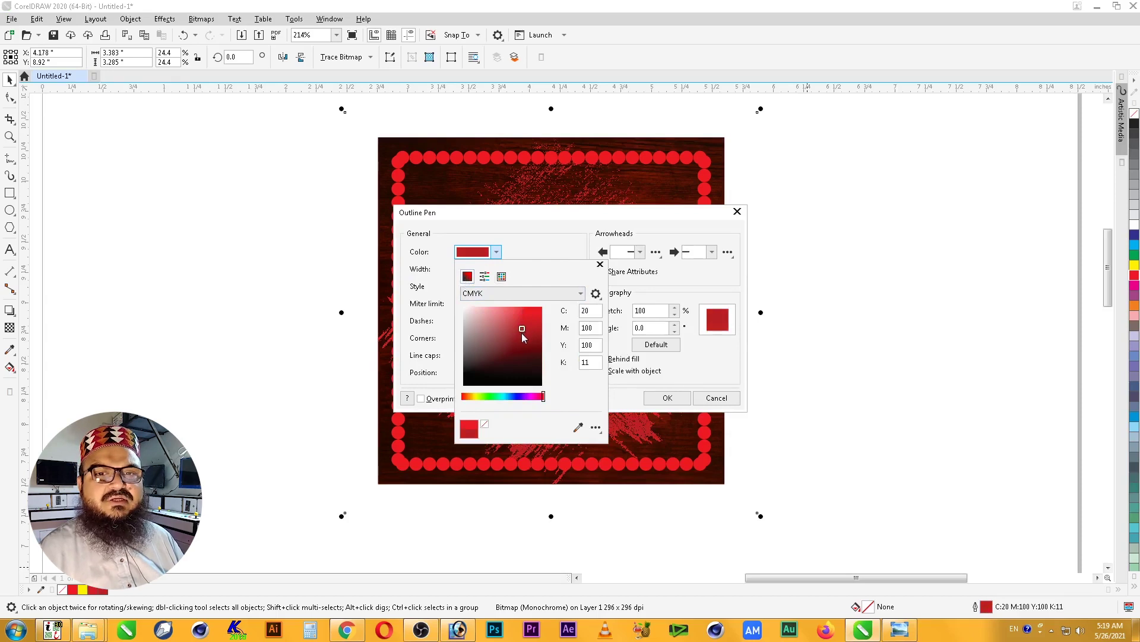
drag(523, 334, 521, 339)
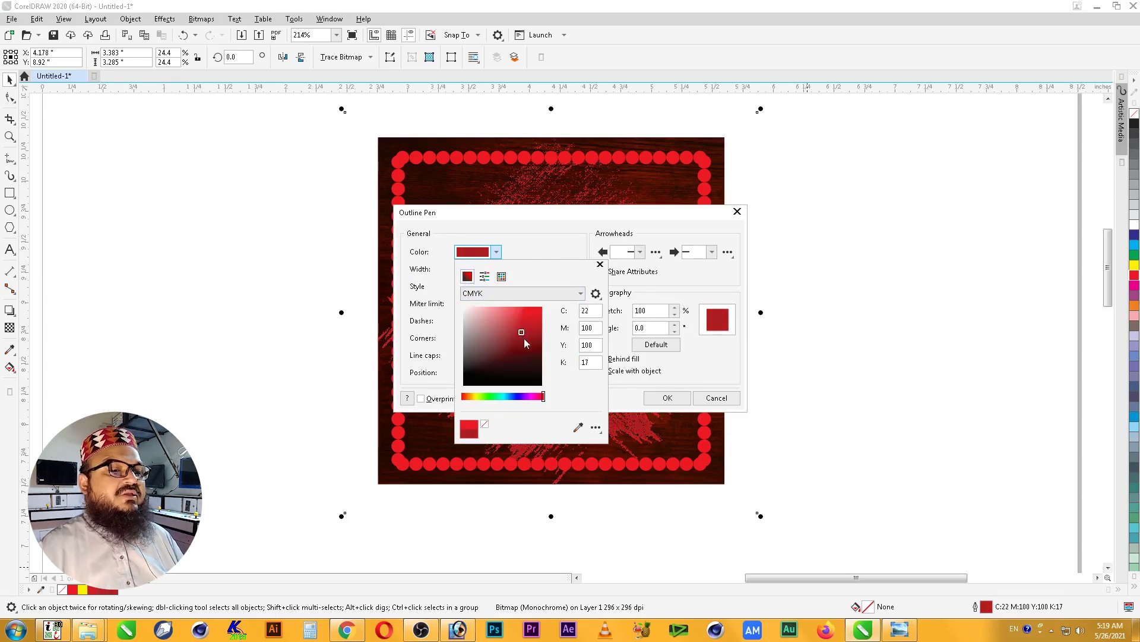
click(532, 239)
drag(537, 215, 789, 197)
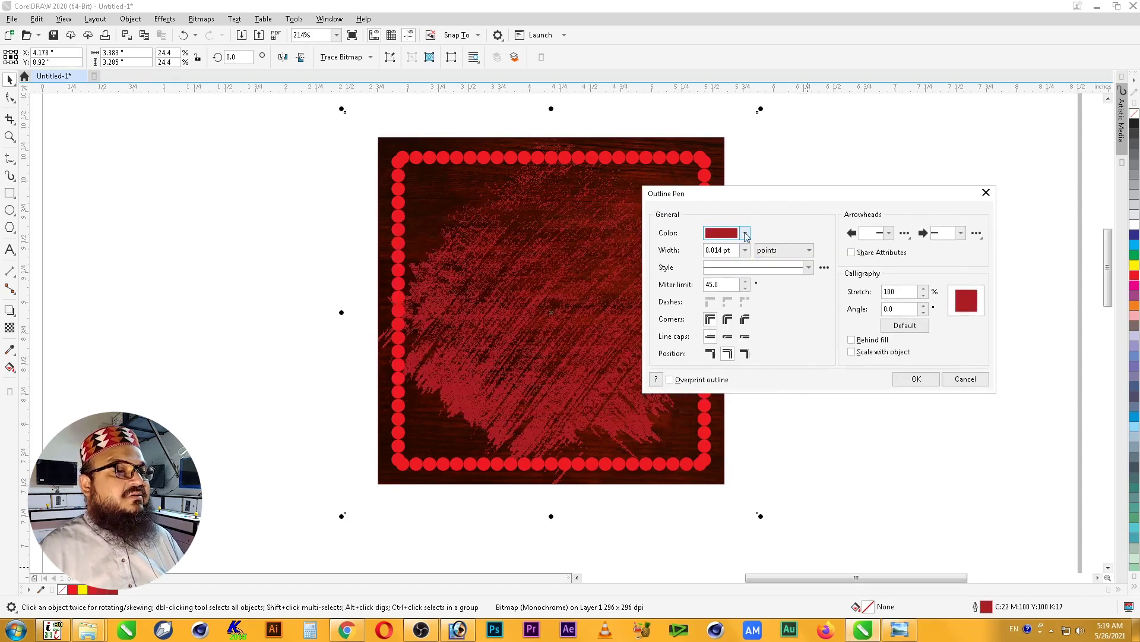
- Lighten the brush stroke bitmap's outline colour slightly to C16 M100 Y100 K6 and apply it
click(745, 234)
click(771, 305)
click(894, 381)
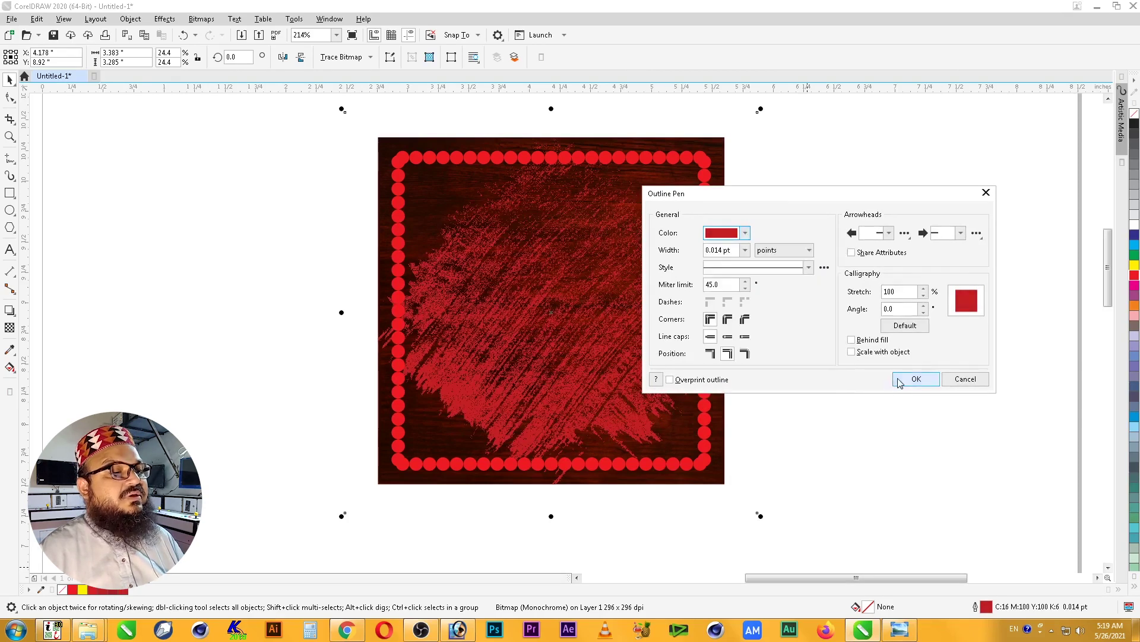
click(900, 380)
click(818, 276)
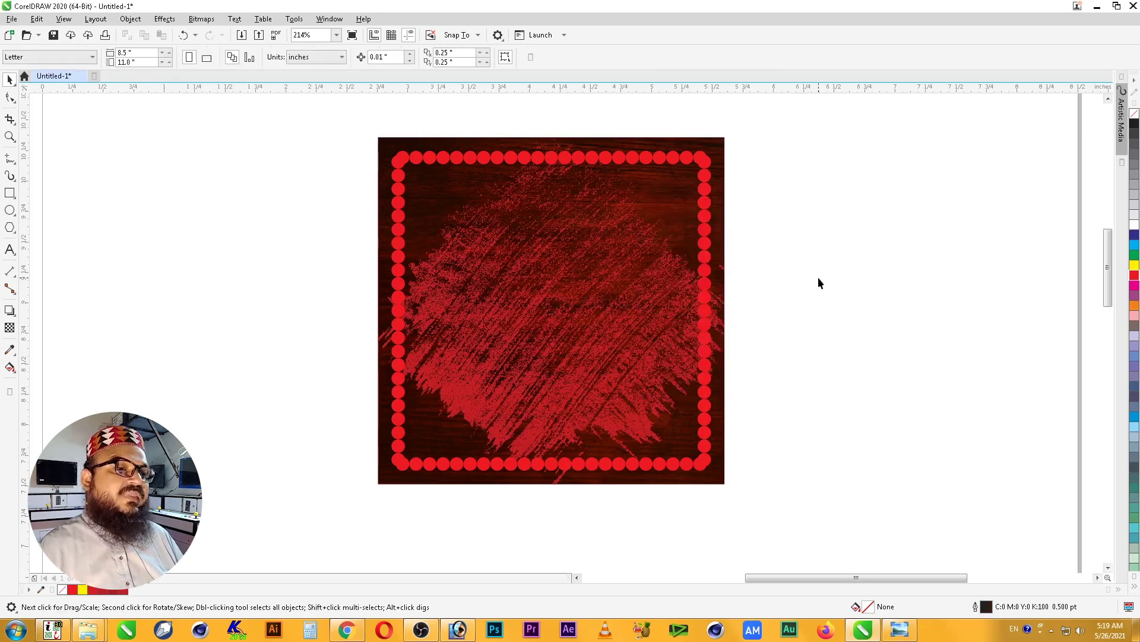
- Draw a circle about 0.19 inches across over the border's upper-left corner and fill it red
click(702, 160)
click(9, 209)
mouse_move(181, 196)
mouse_down()
mouse_move(207, 224)
mouse_move(397, 163)
mouse_up()
key(space)
key(space)
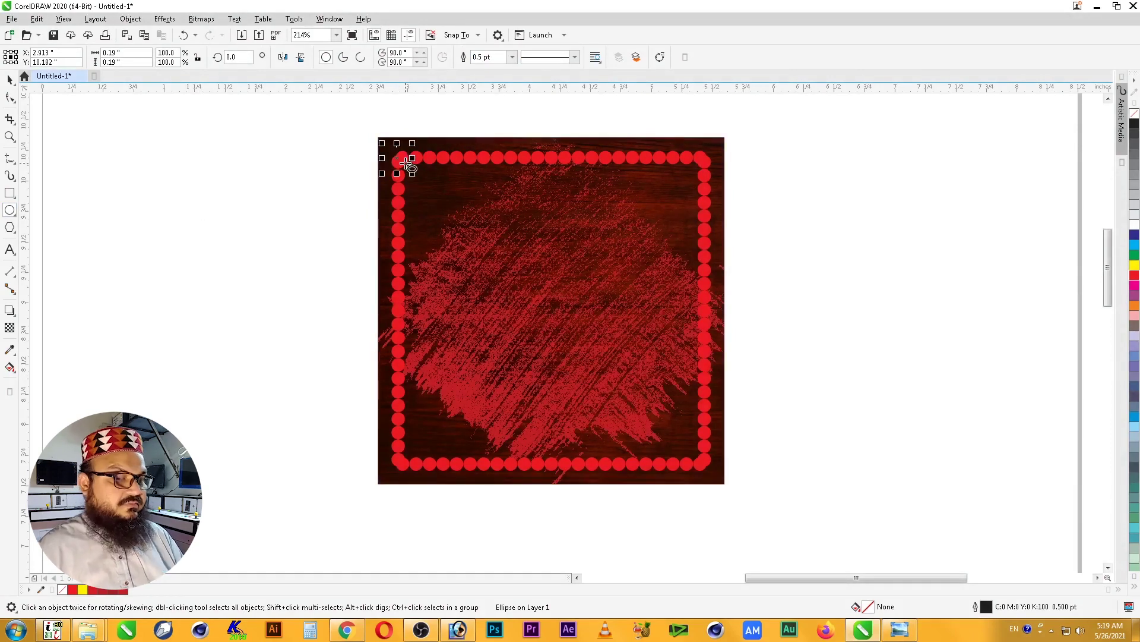
click(1134, 275)
- Copy the large red corner circle to the border's other three corners
key(space)
drag(396, 168, 706, 185)
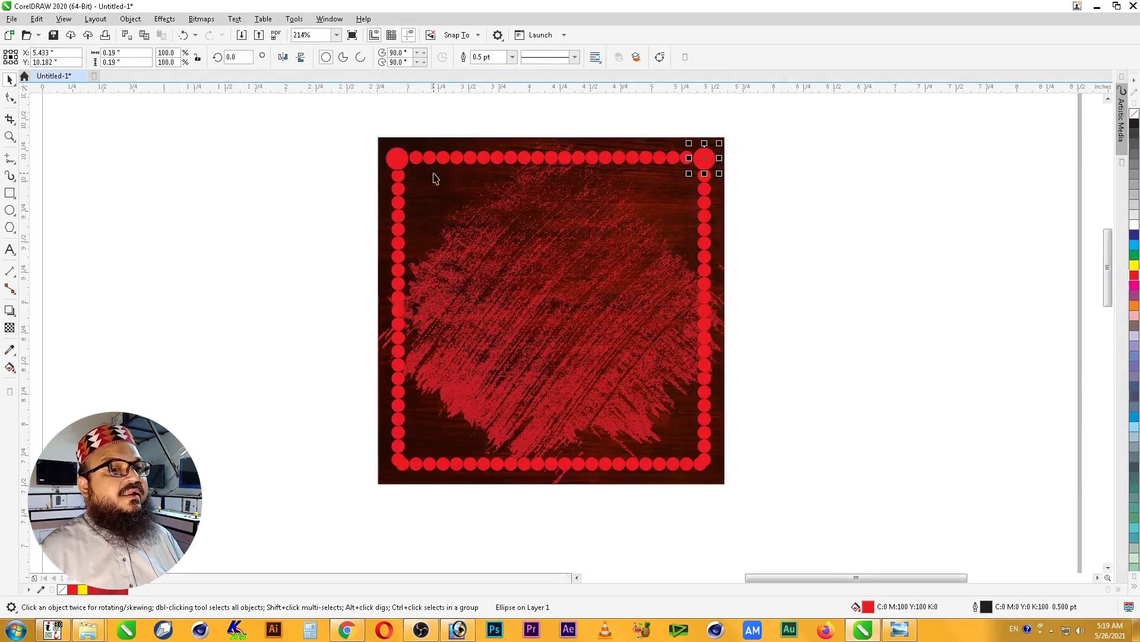
shift+click(406, 159)
drag(549, 158, 549, 459)
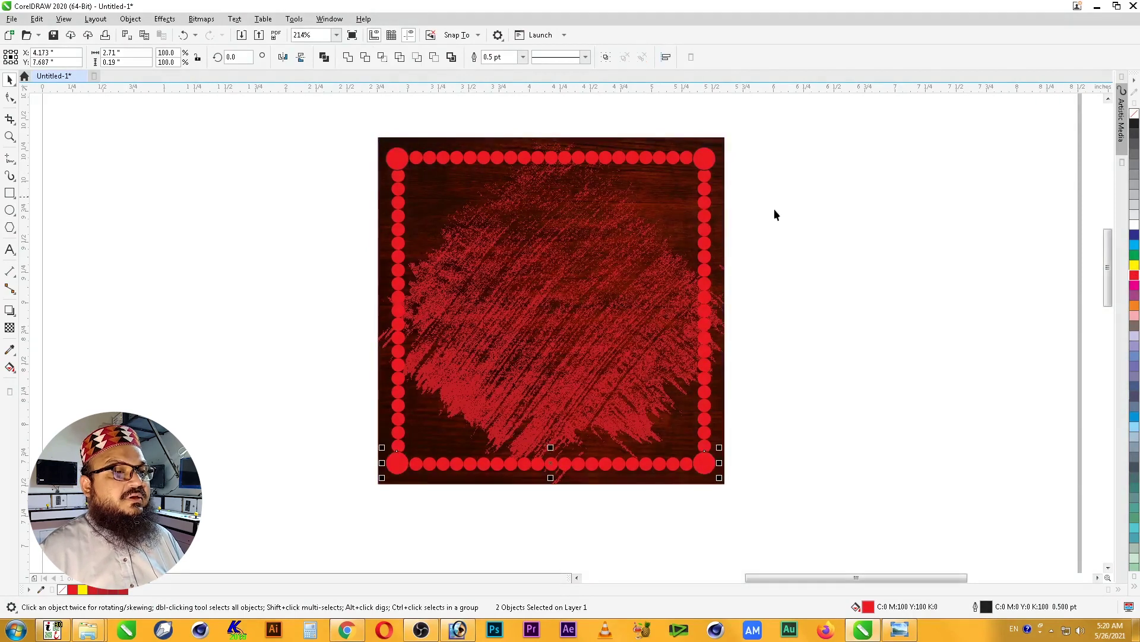
- Group the four large corner circles and centre the group on the wood square
shift+click(711, 163)
shift+click(406, 165)
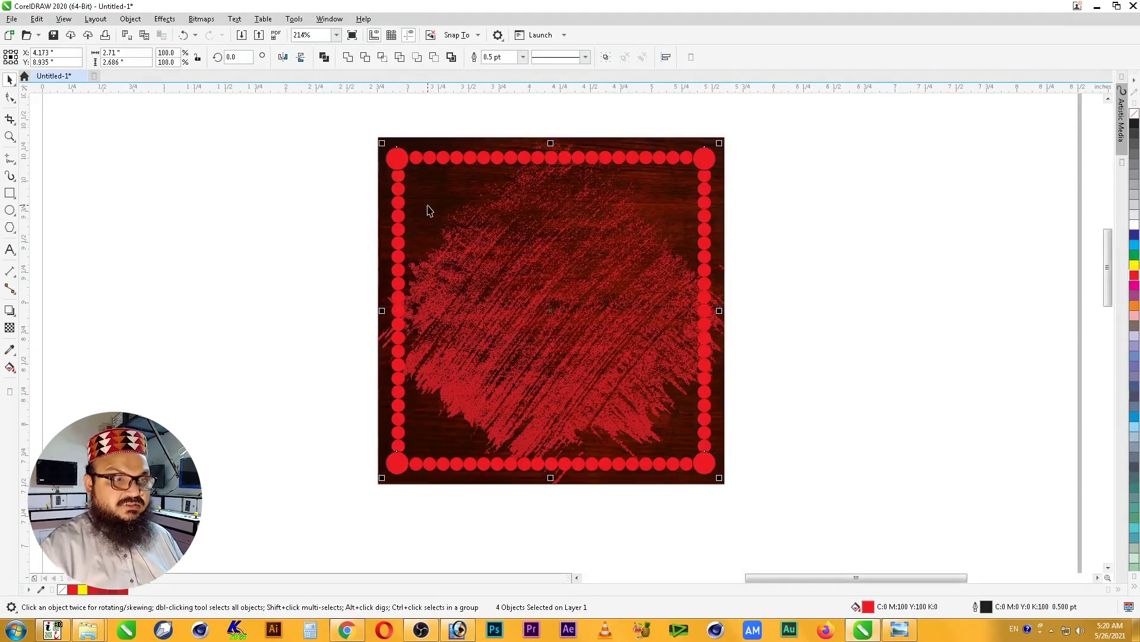
shift+click(496, 142)
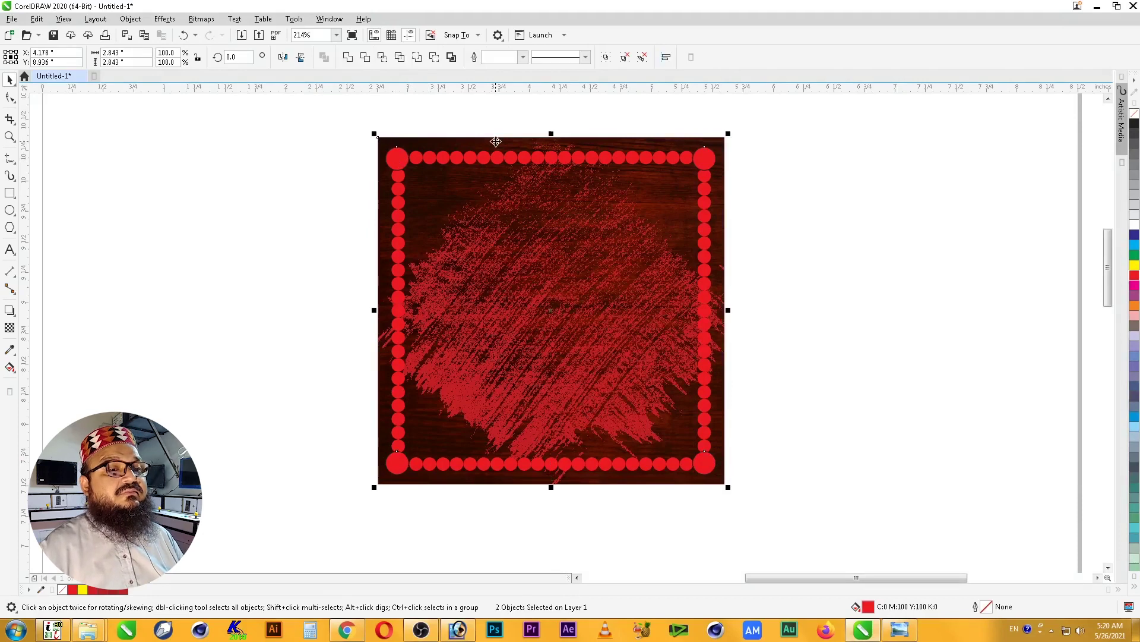
click(766, 173)
- Give the corner circles and the circle border a fountain fill based on dark red C22 M100 Y100 K17
click(704, 159)
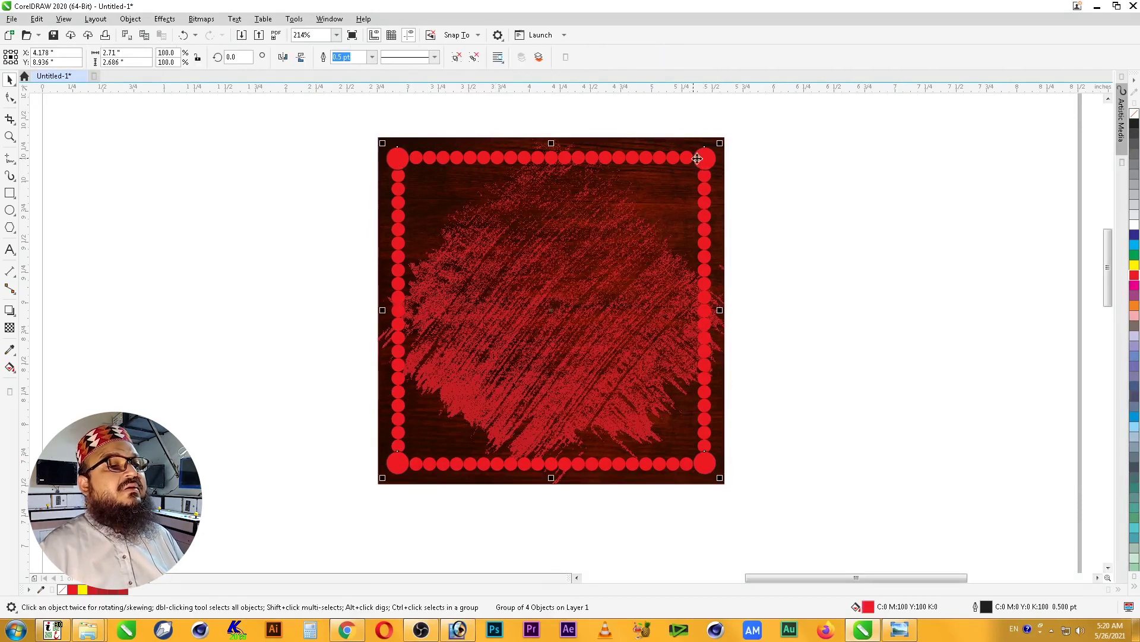
shift+click(685, 163)
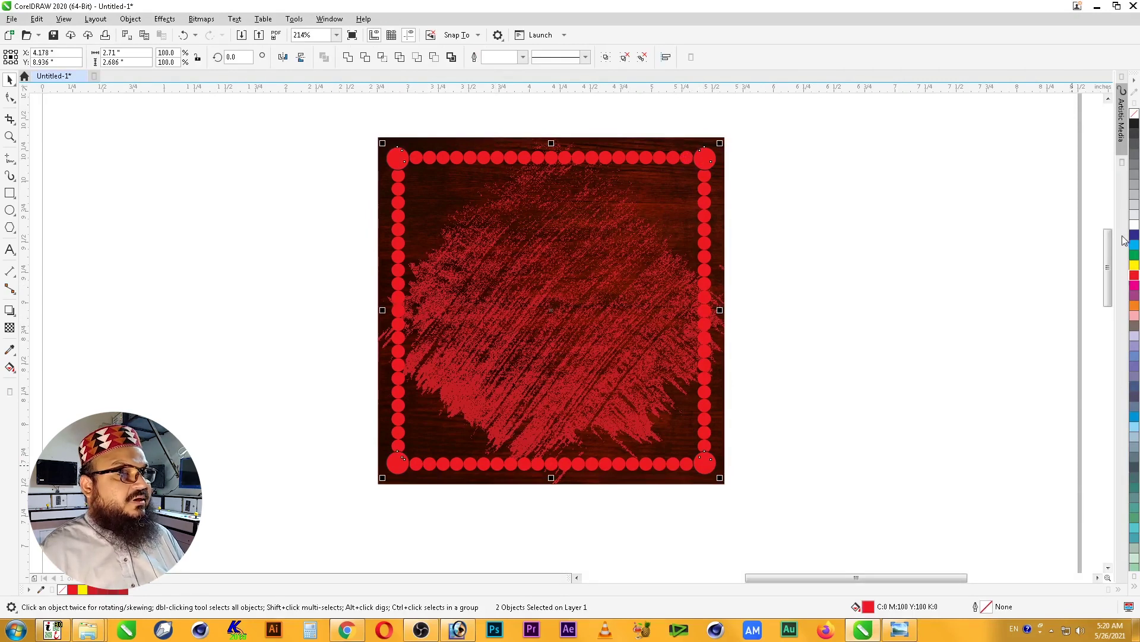
double_click(858, 603)
drag(458, 152, 706, 175)
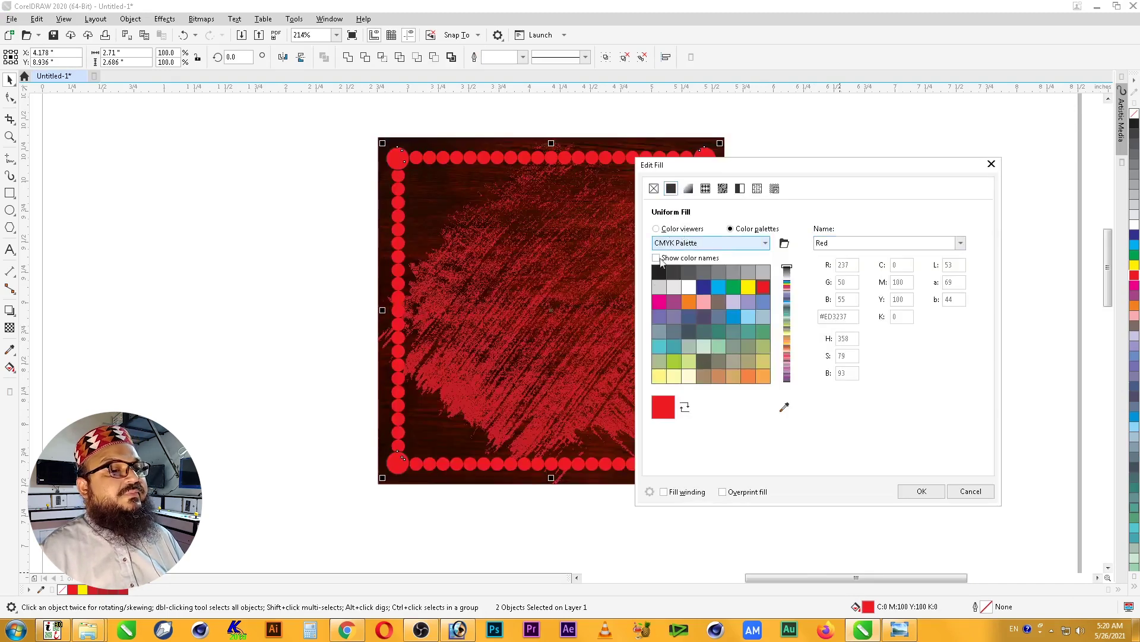
click(659, 229)
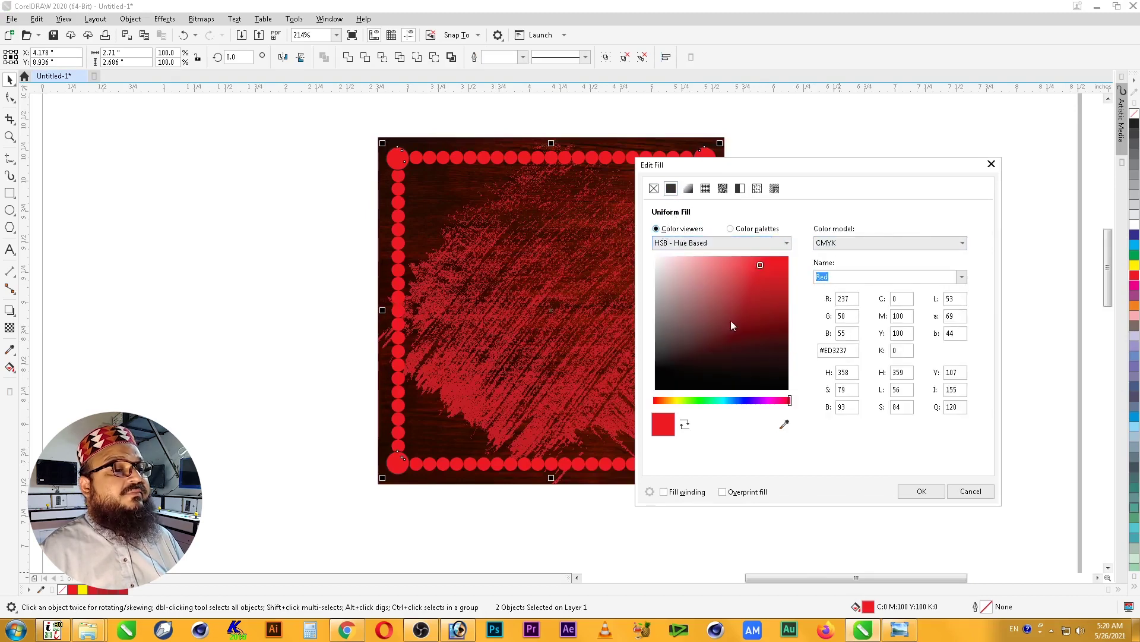
click(761, 298)
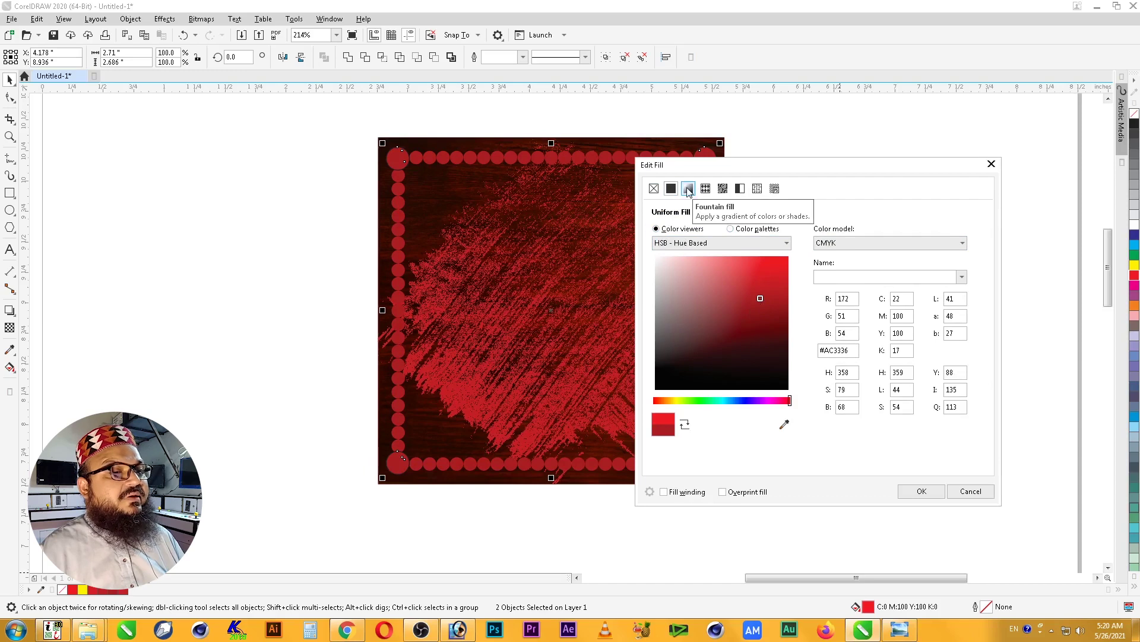
click(688, 189)
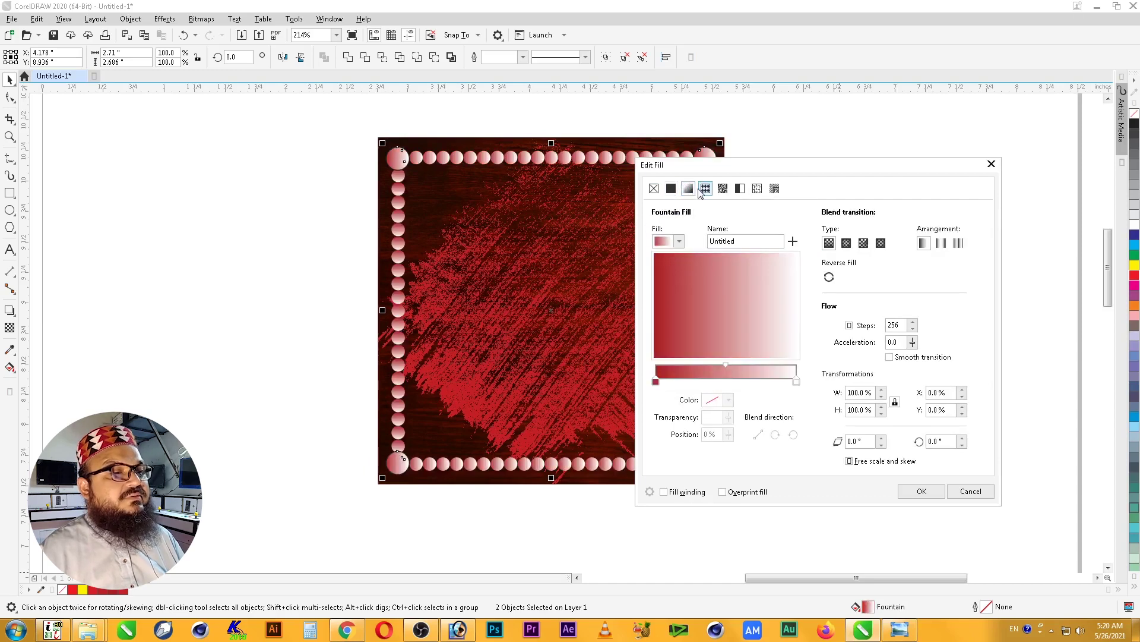
- Set the end colour of the circles' fountain fill to deep red C35 M98 Y98 K55
click(796, 381)
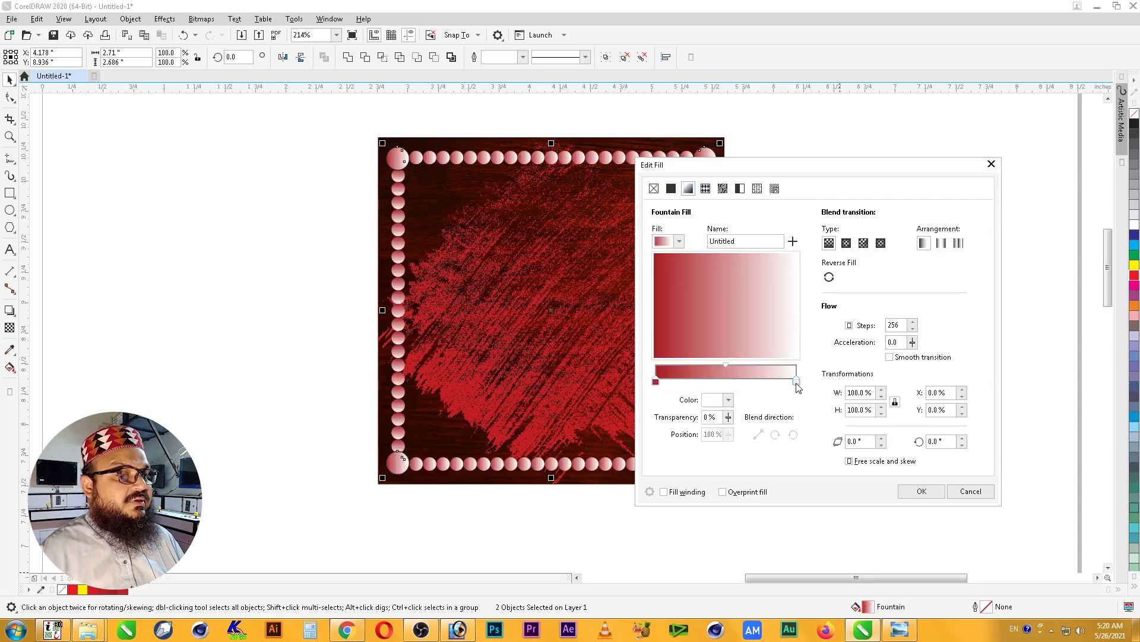
click(713, 401)
click(789, 455)
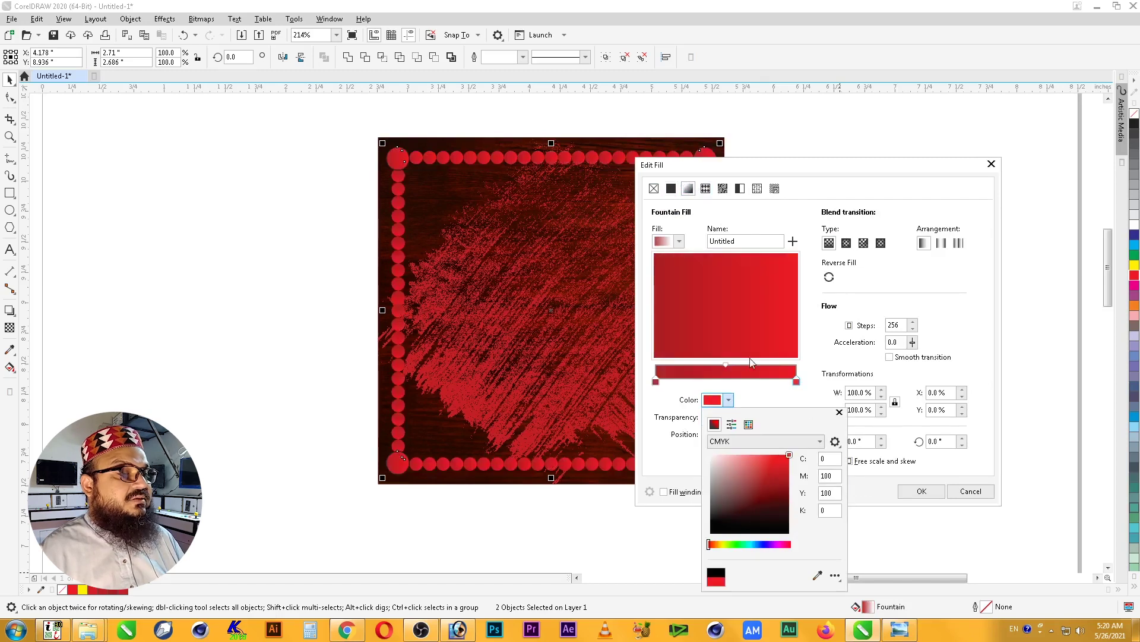
click(656, 382)
click(723, 401)
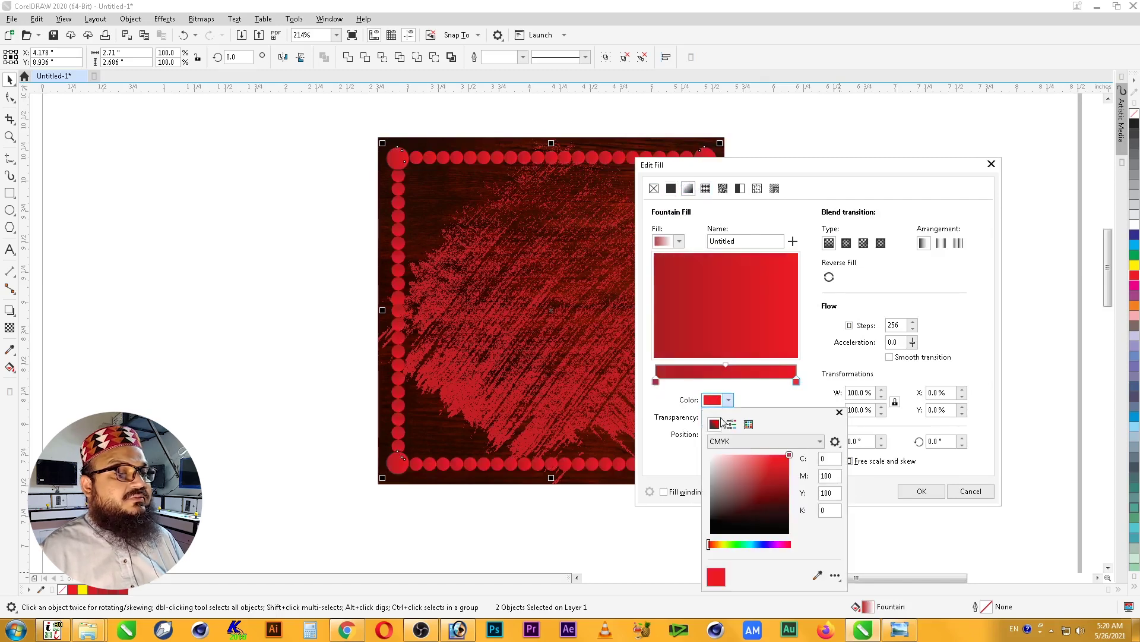
click(768, 477)
click(789, 487)
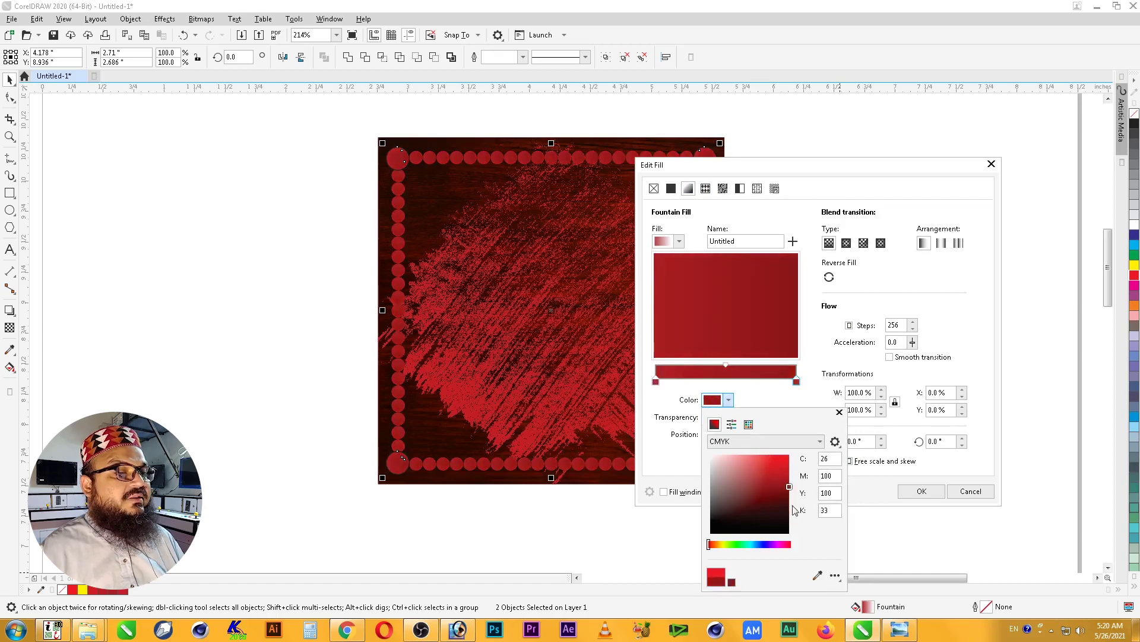
click(787, 497)
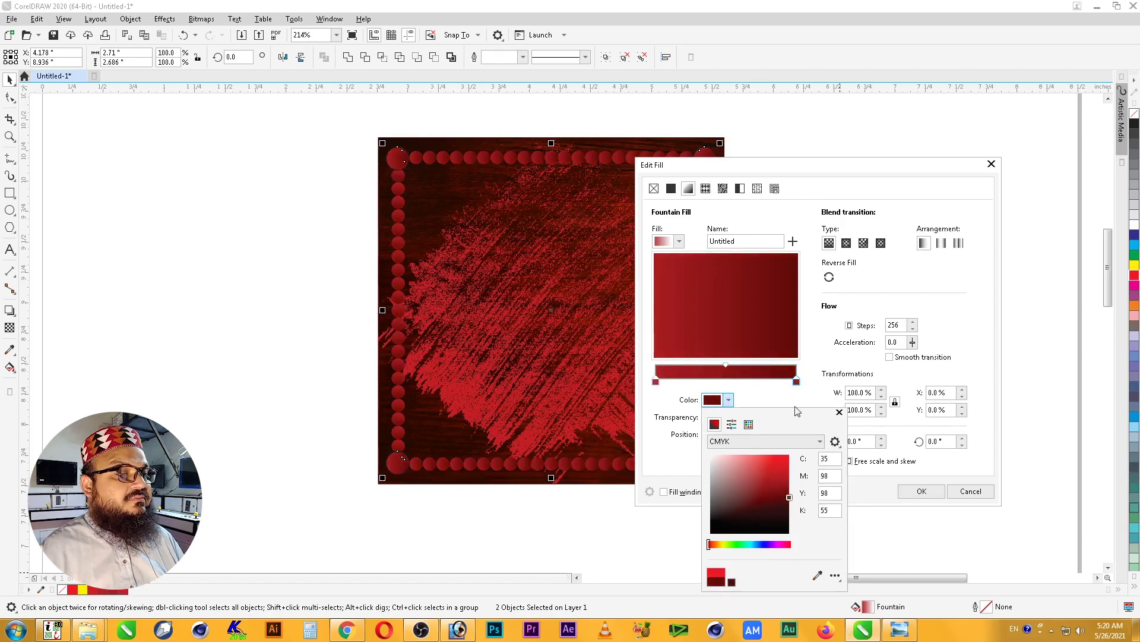
click(780, 396)
- Set the start colour of the circles' fountain fill to a brighter red and apply the fill
click(655, 381)
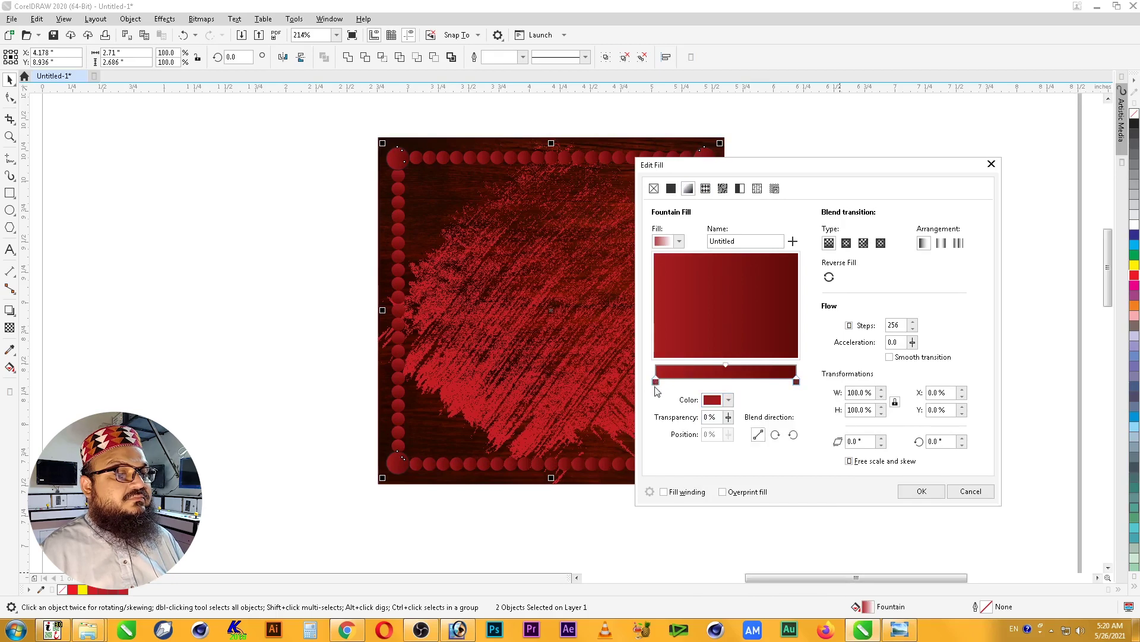
click(716, 400)
click(778, 471)
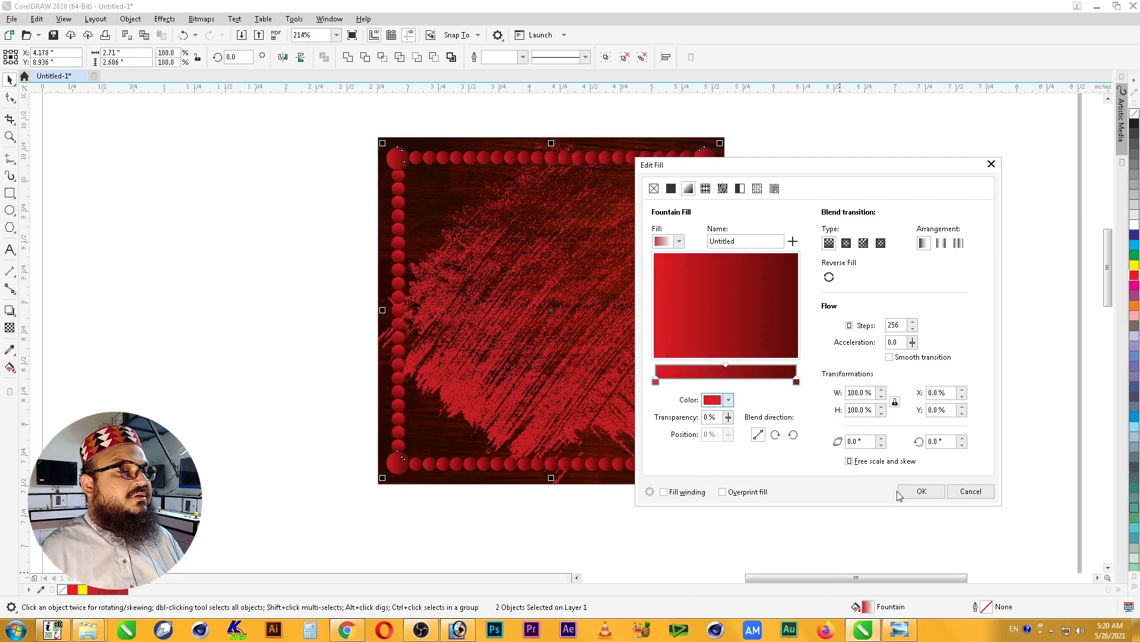
click(922, 490)
- Make the circles' fountain fill elliptical, offset its centre to X 22% and Y -11%, and apply it
click(706, 162)
key(F11)
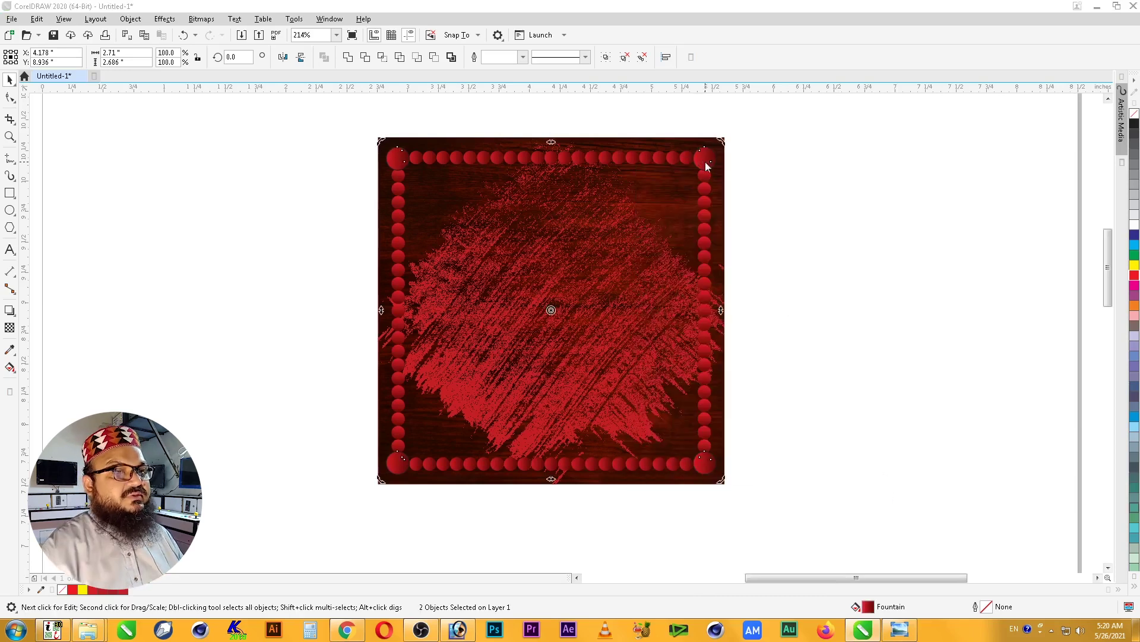
click(599, 220)
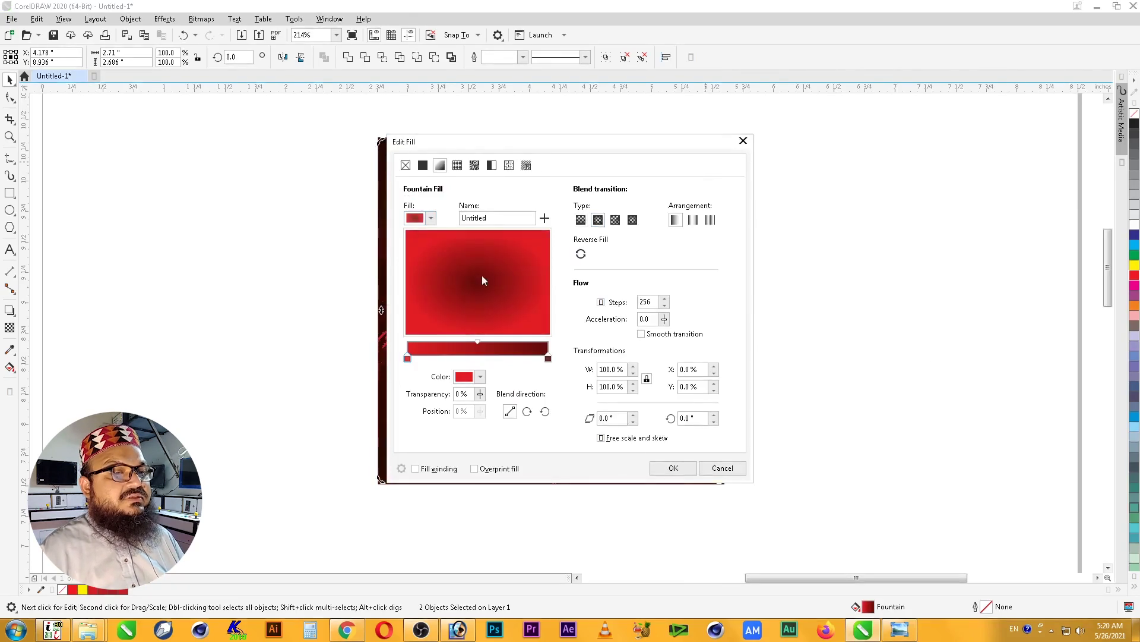
drag(482, 275, 515, 301)
drag(565, 145, 755, 128)
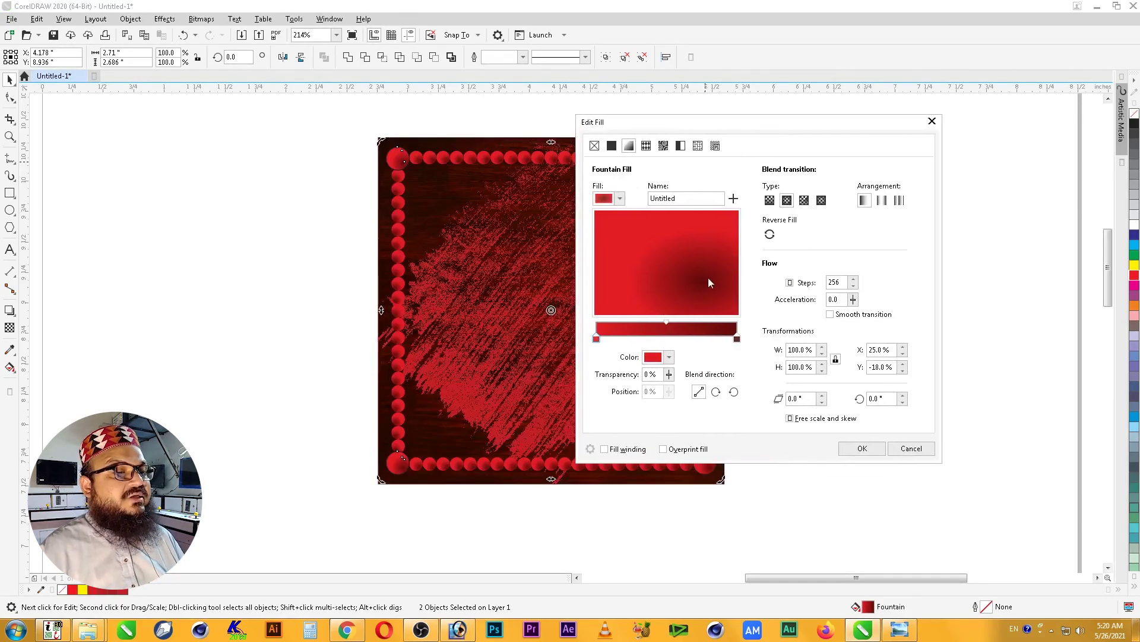
drag(700, 280, 697, 273)
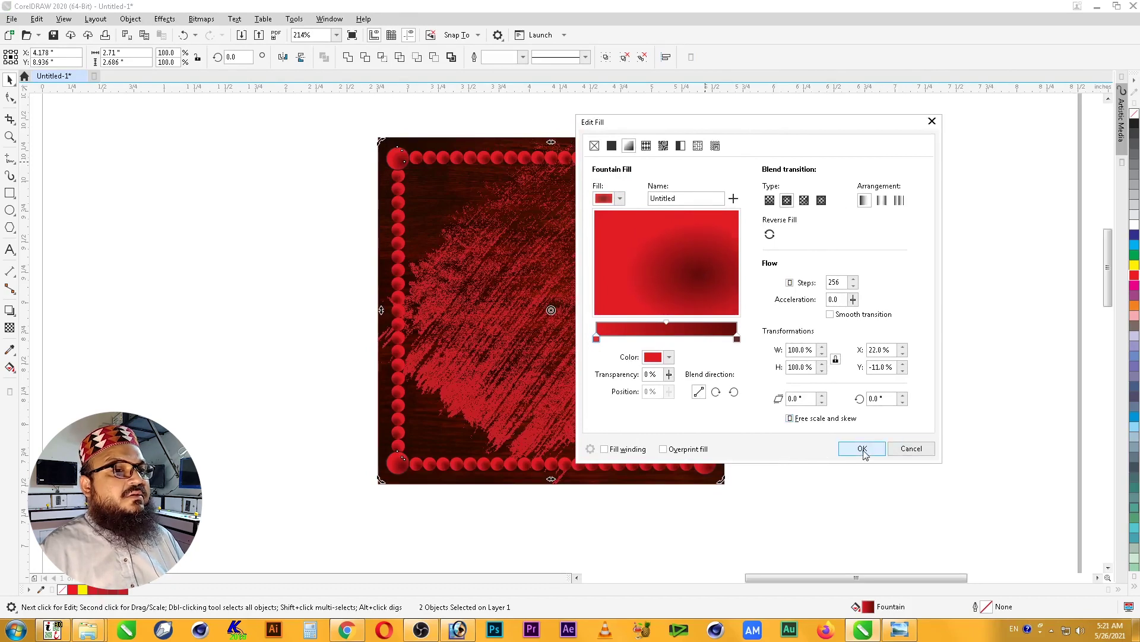
click(862, 449)
click(824, 349)
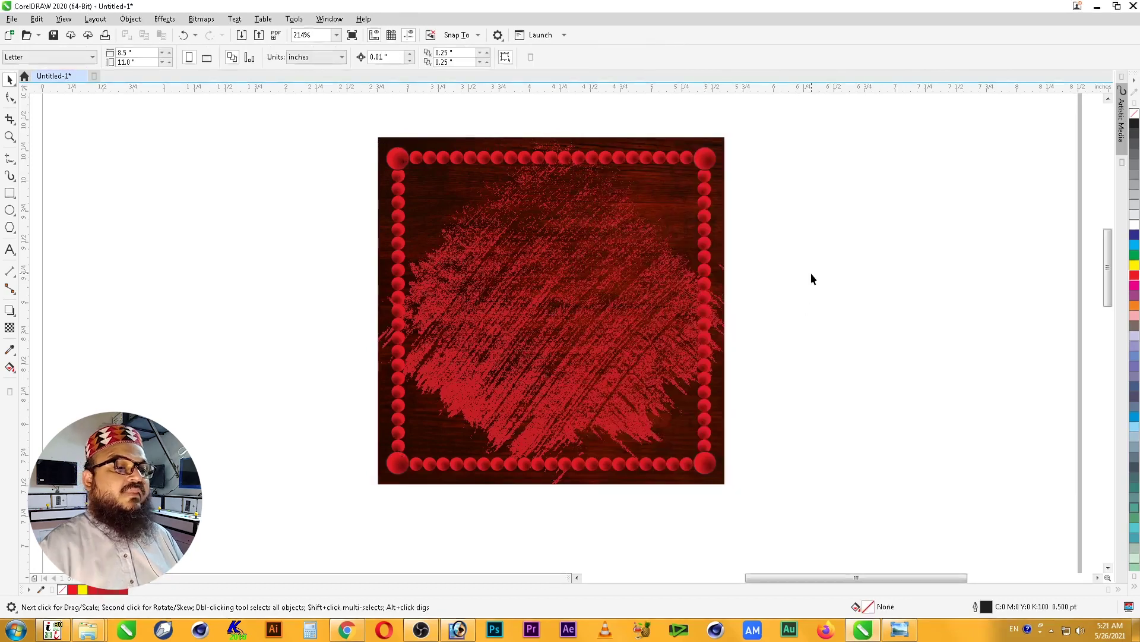
scroll(806, 279, down, 2)
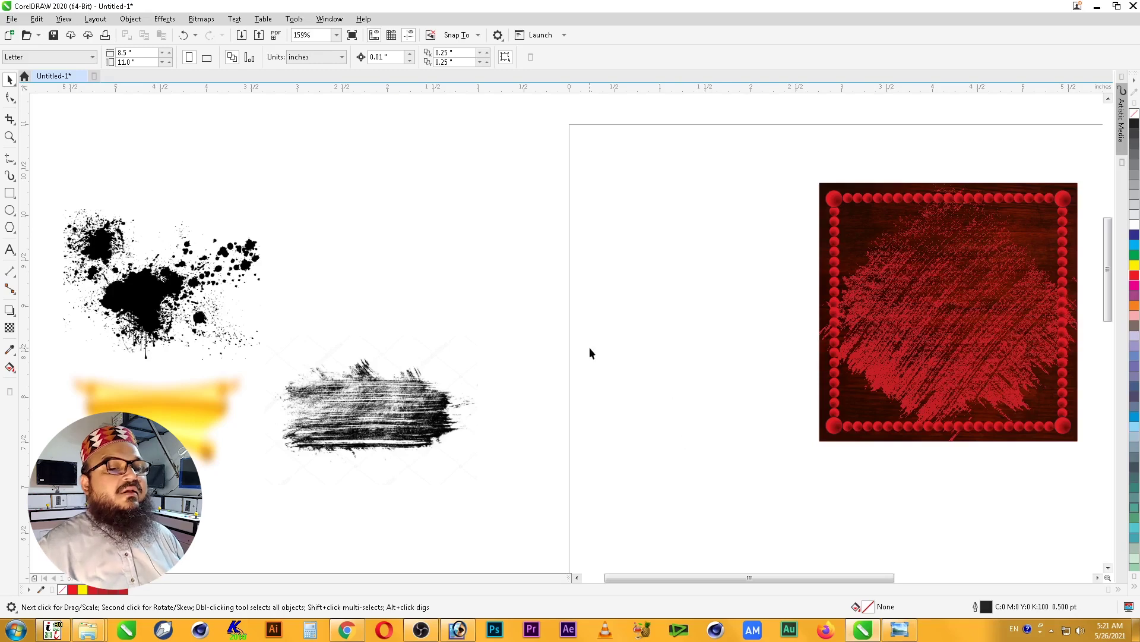
drag(763, 150, 1039, 526)
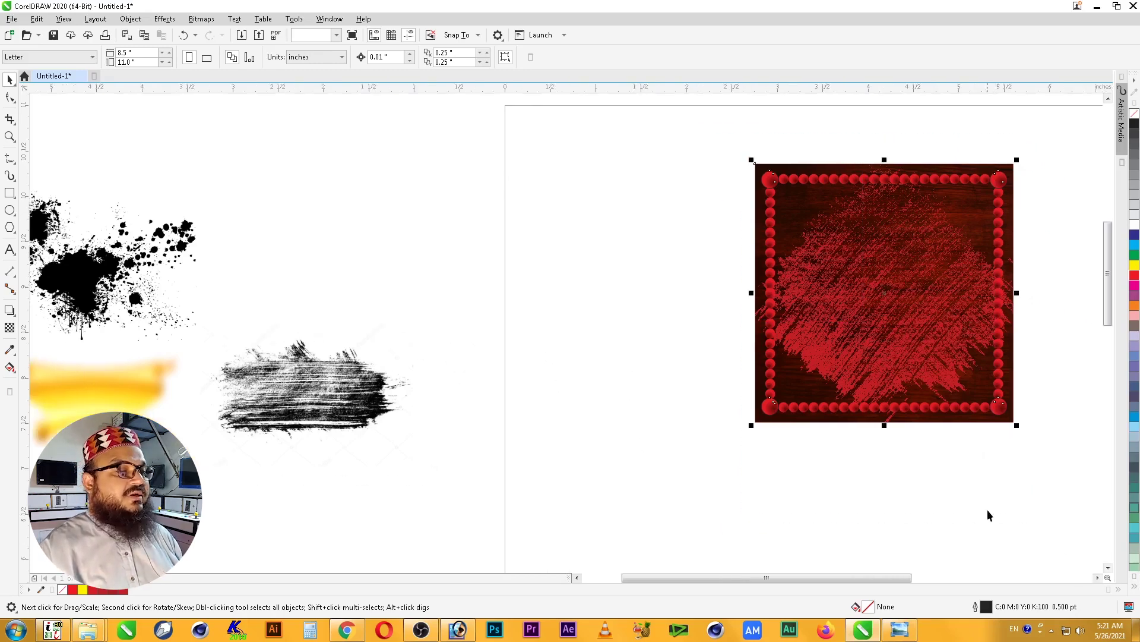
key(shift+F2)
click(930, 378)
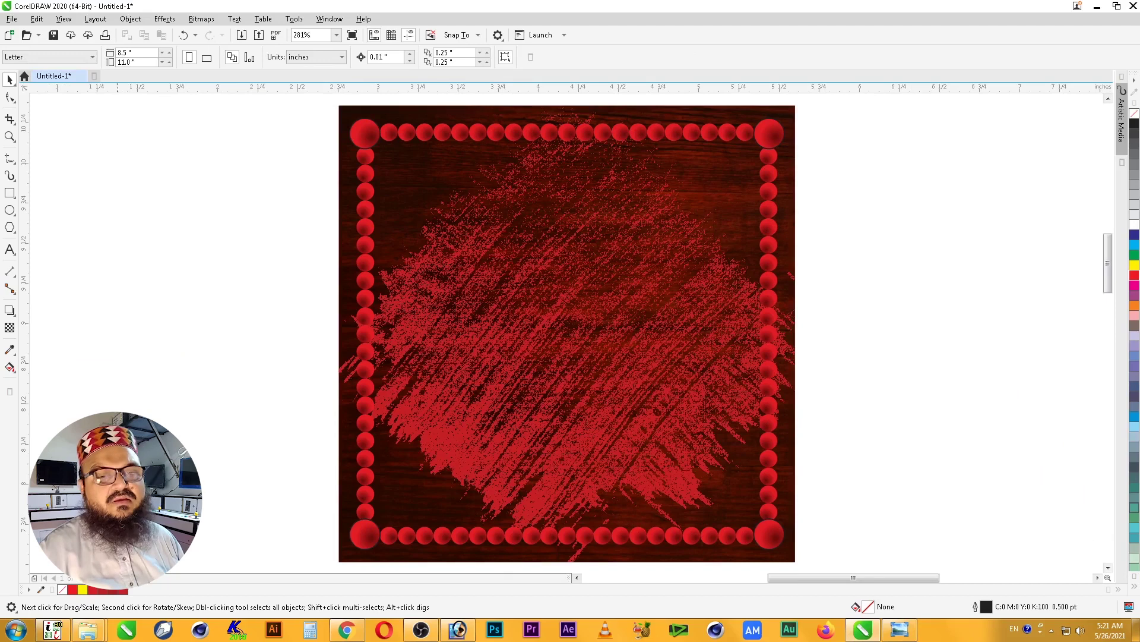
- Import Dars e Quran.cdr from the Artistic folder into the drawing and move it clear of the wood square
click(16, 629)
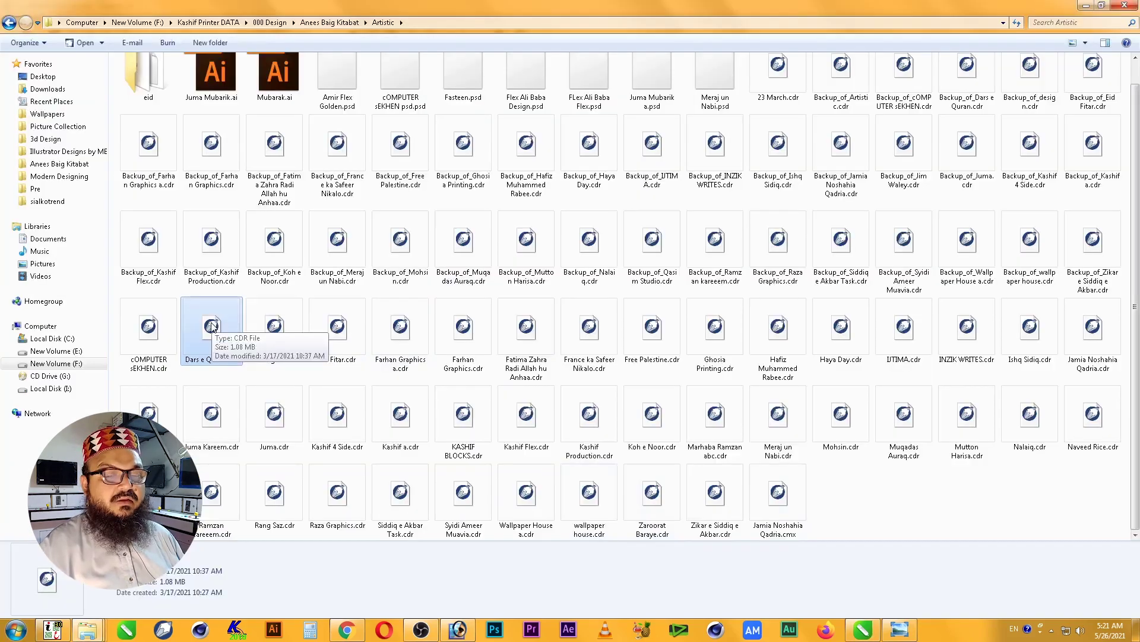
drag(213, 327, 224, 352)
key(alt+Tab)
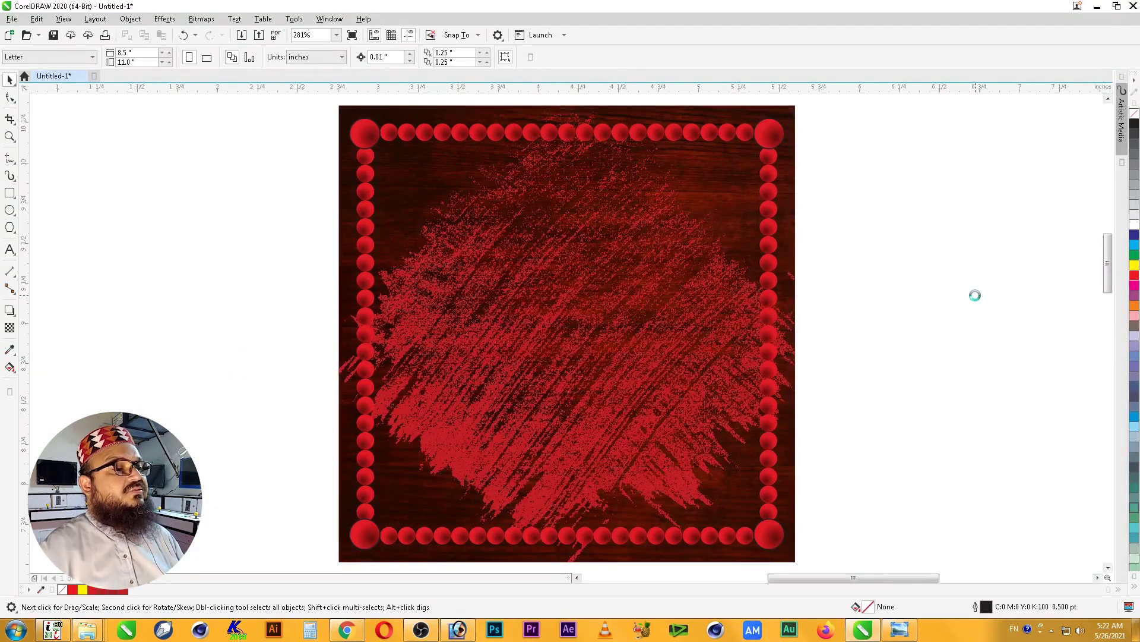
key(F4)
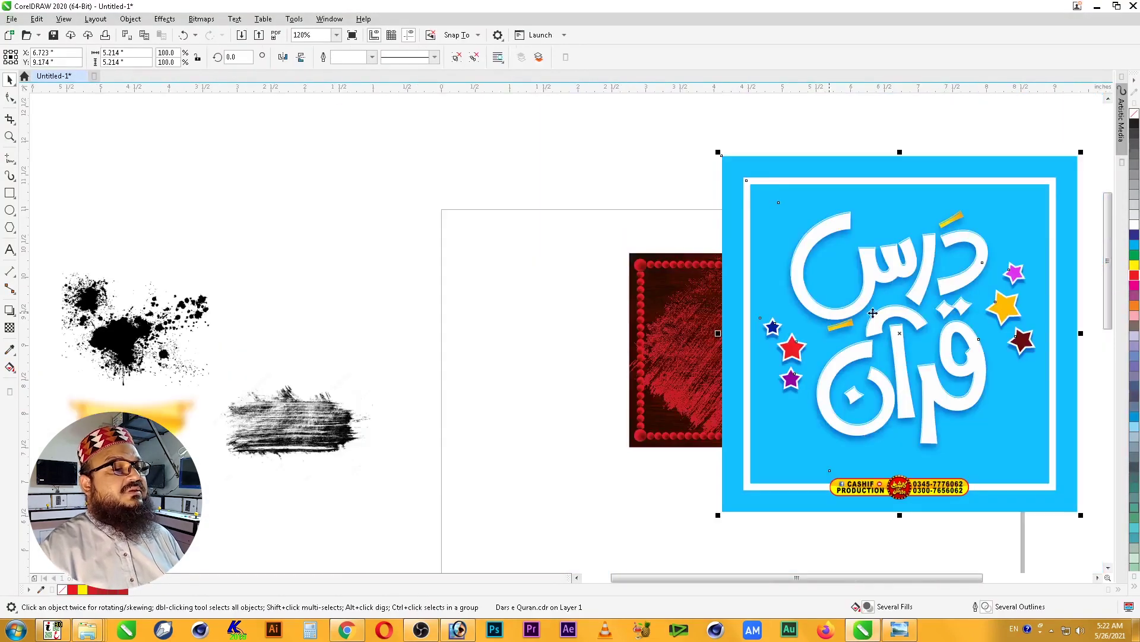
drag(798, 383, 960, 394)
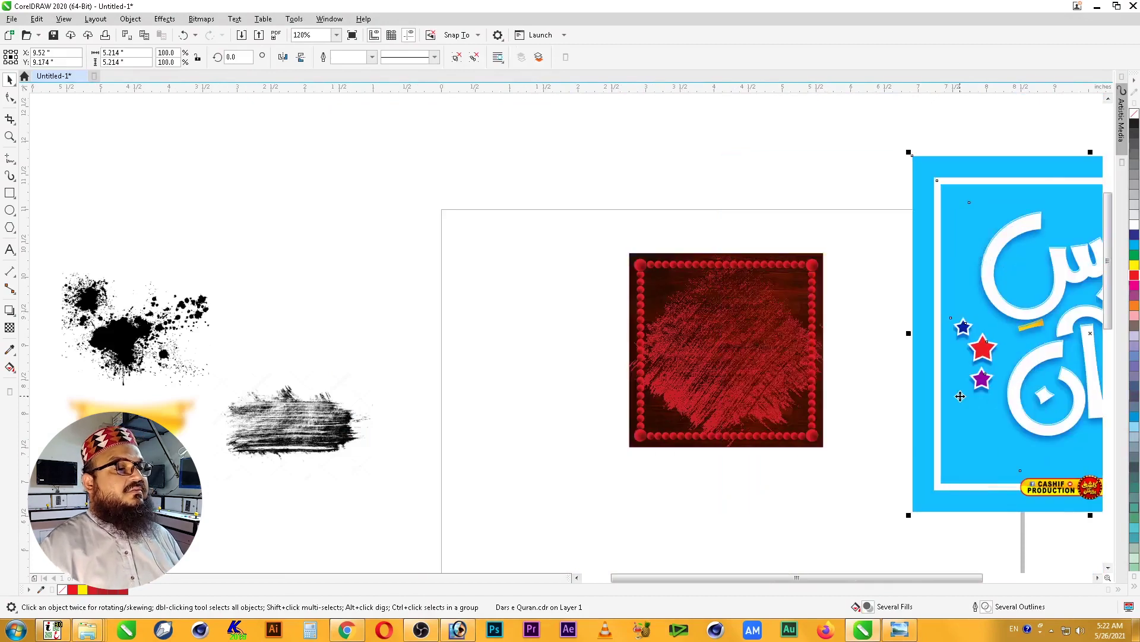
key(shift+F2)
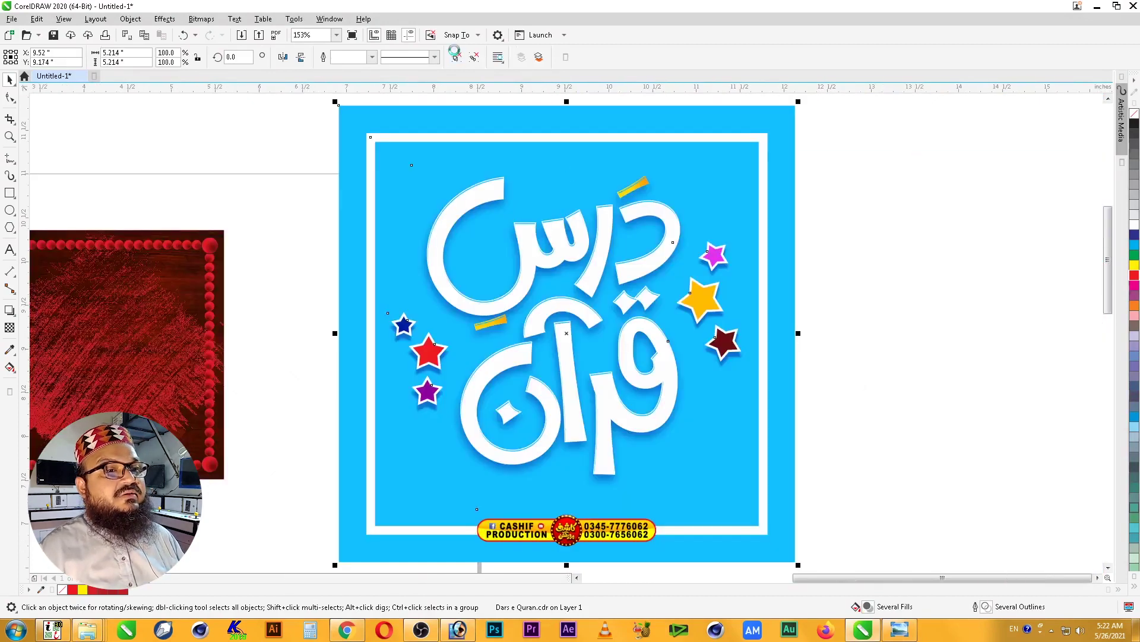
click(864, 214)
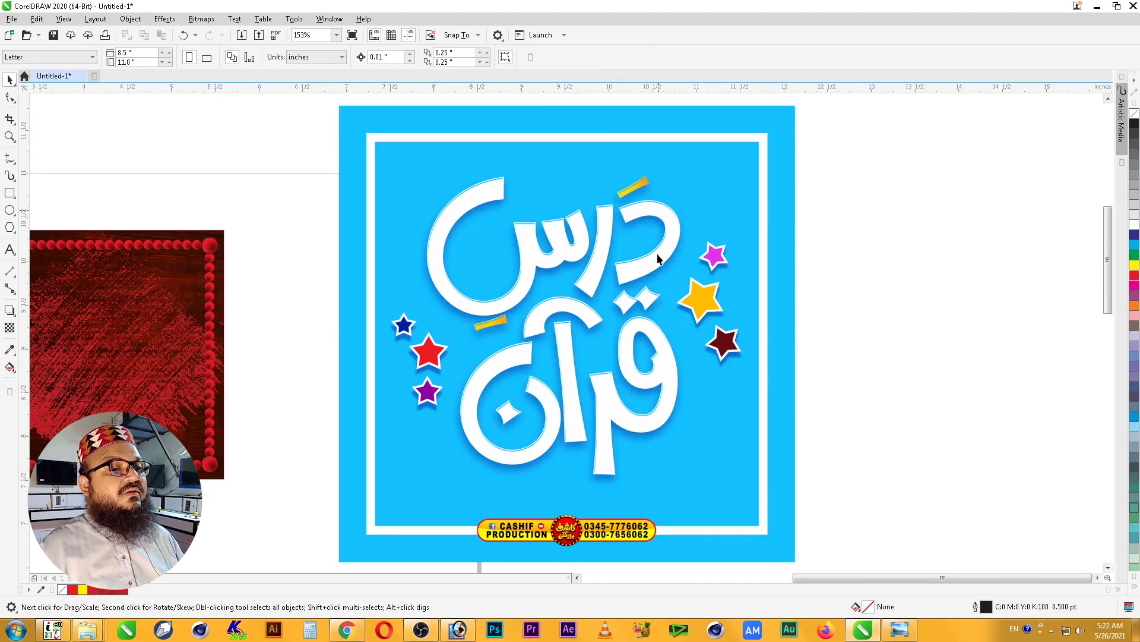
- Delete the imported design's white frame and move the lettering group with its stars off the blue square
click(665, 220)
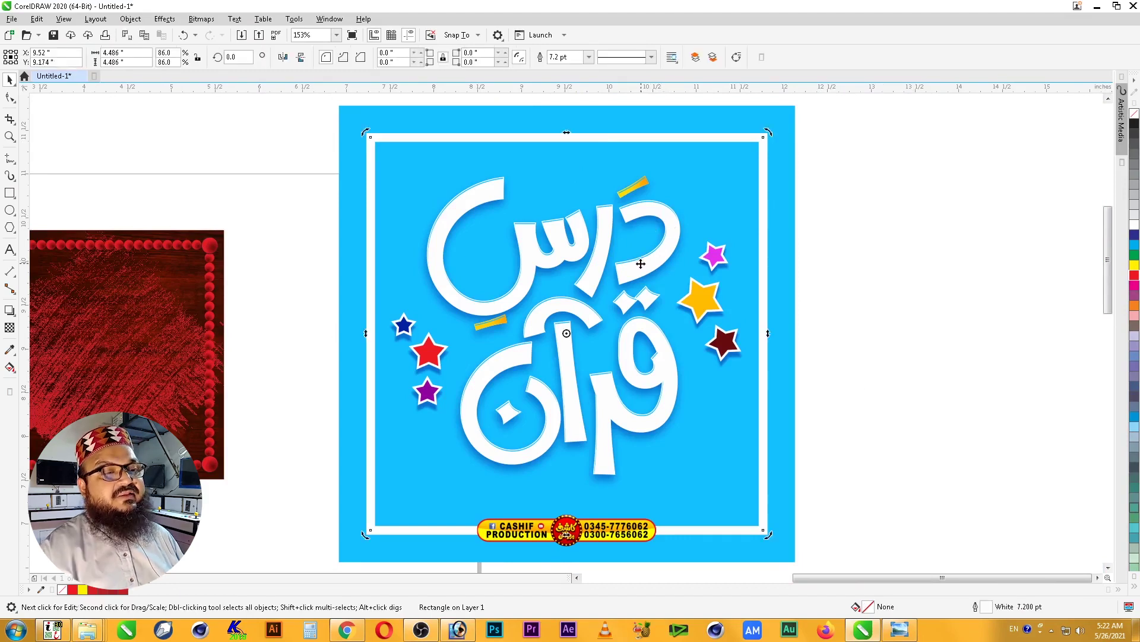
scroll(641, 264, down, 2)
drag(653, 316, 927, 408)
key(Delete)
click(649, 328)
drag(649, 328, 907, 328)
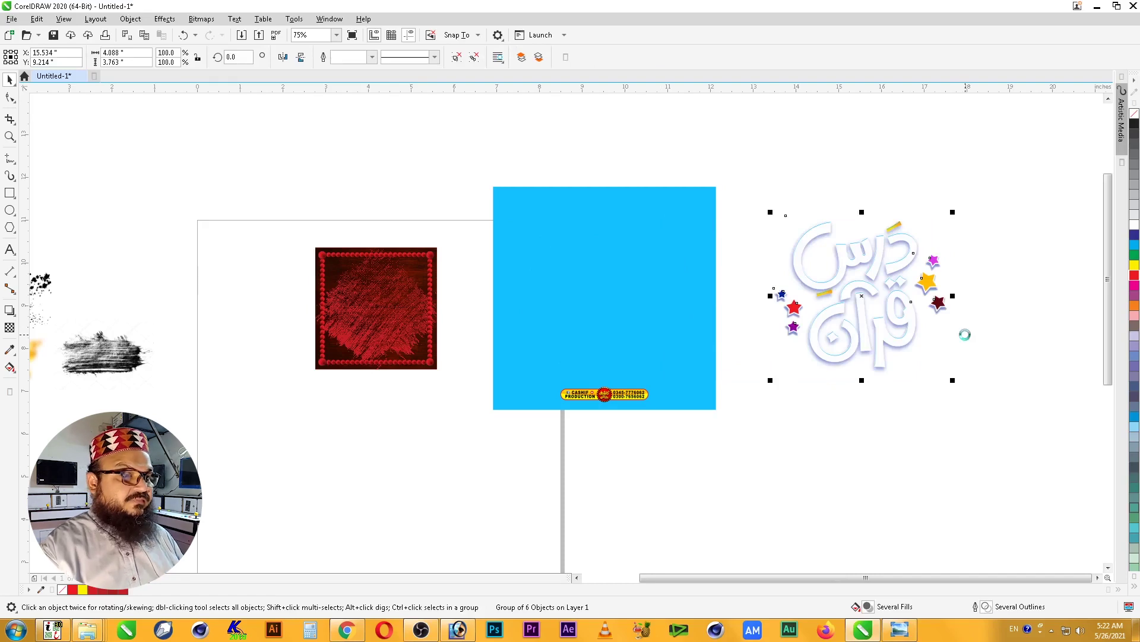
- Ungroup the lettering and delete the coloured stars on both sides of it
key(ctrl+u)
drag(1004, 242, 899, 324)
key(Delete)
drag(755, 280, 802, 314)
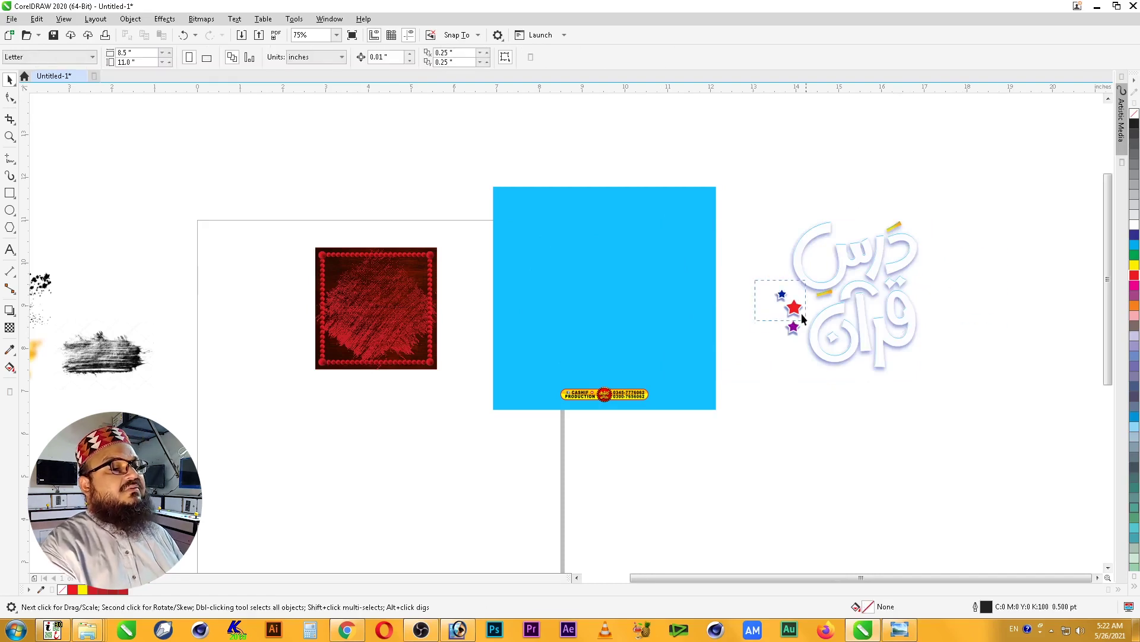
key(Delete)
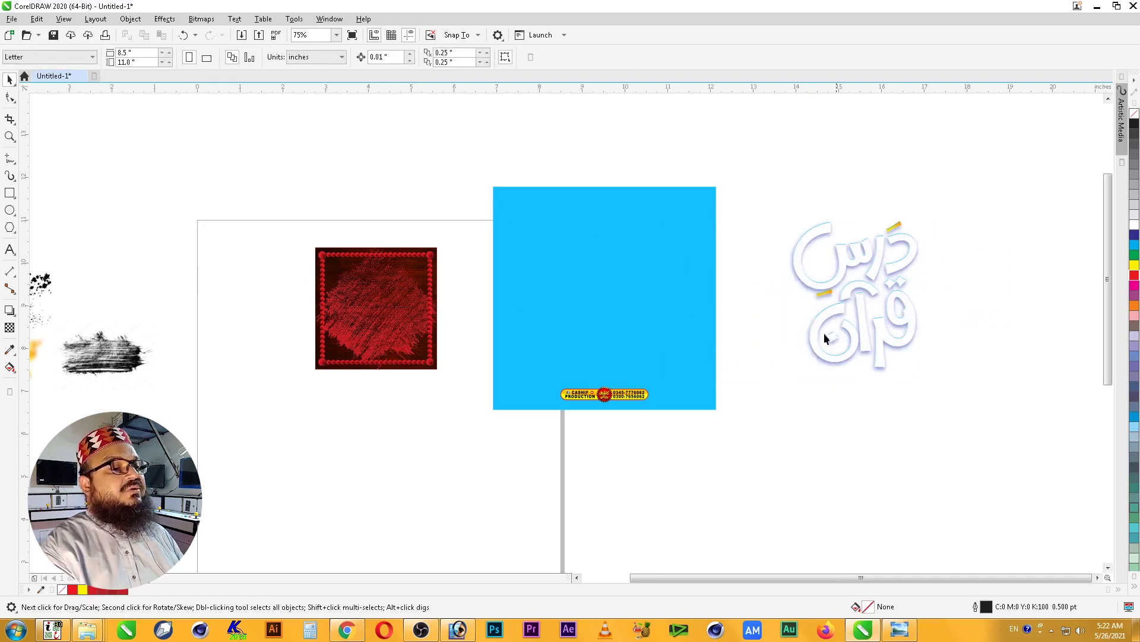
- Remove the drop shadow from the calligraphic lettering and fill the lettering yellow, C0 M0 Y100 K0
click(917, 273)
click(627, 57)
click(994, 223)
click(917, 249)
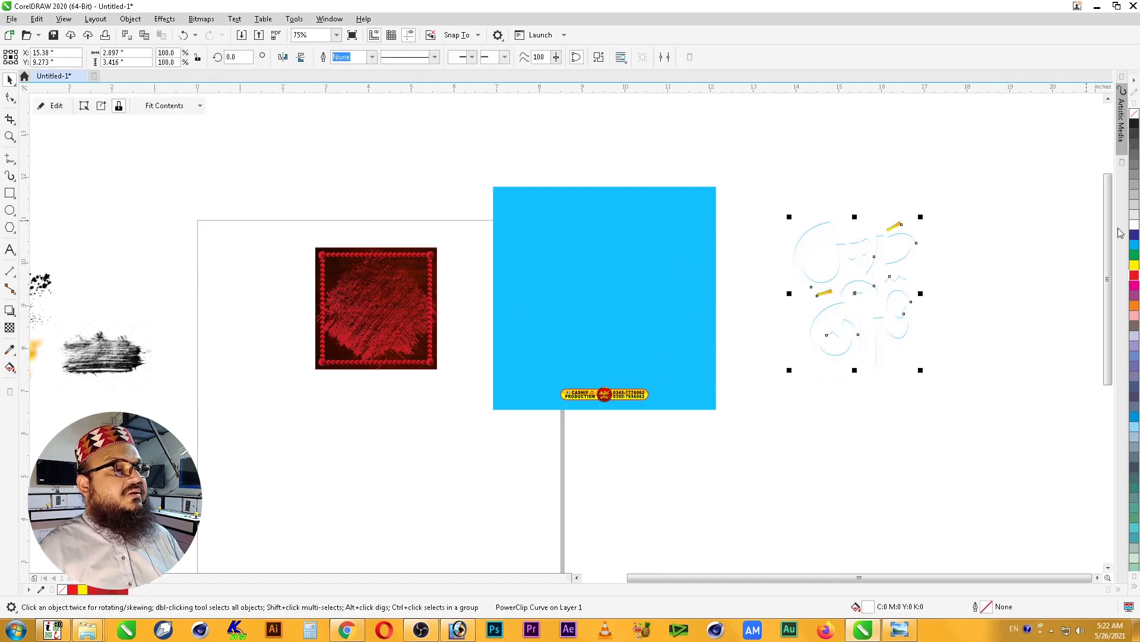
click(1134, 265)
click(955, 229)
- Remove the PowerClip and its contents from the yellow lettering, leaving a plain curve
key(F2)
drag(970, 191, 730, 392)
click(684, 174)
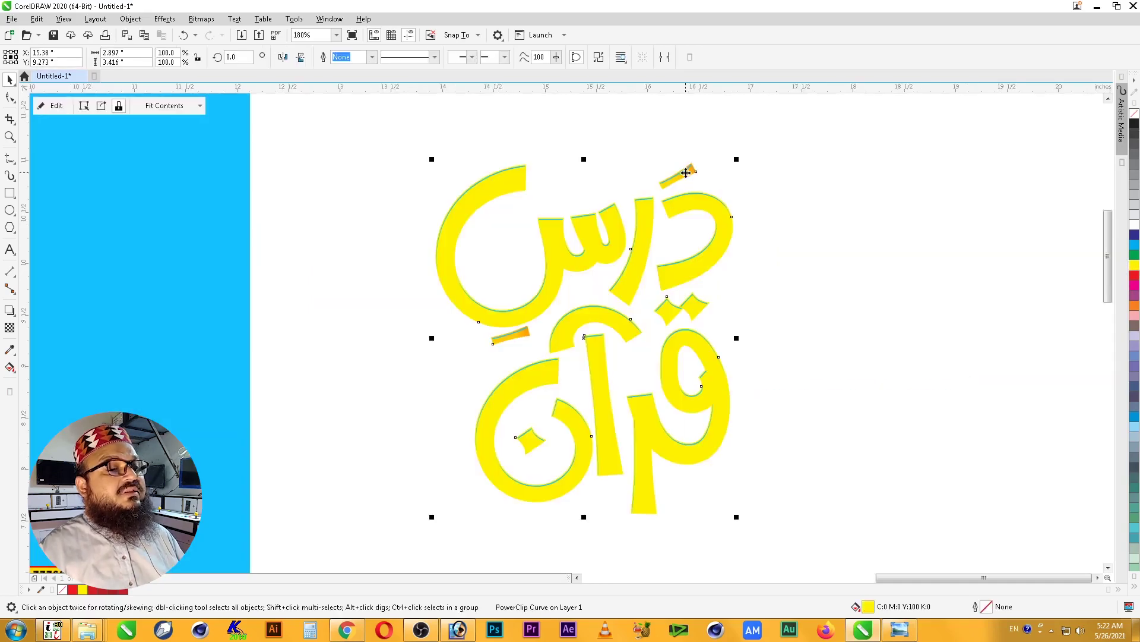
right_click(687, 173)
mouse_move(767, 369)
click(885, 400)
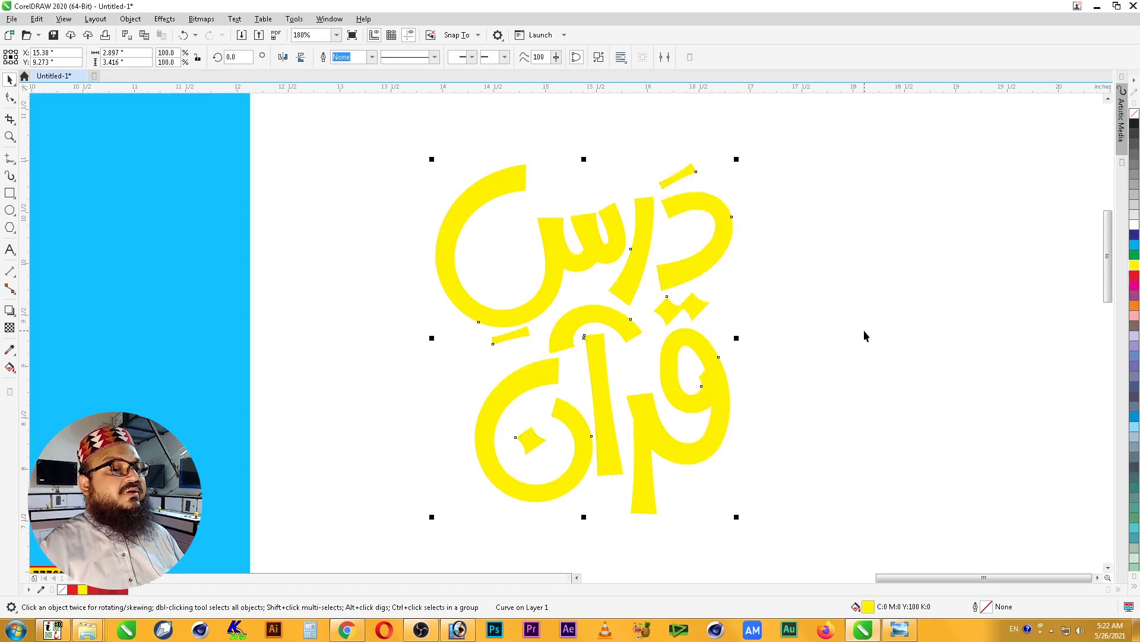
- Delete the imported blue square together with its contact badge
scroll(866, 331, down, 5)
drag(727, 232, 522, 426)
key(Delete)
click(521, 426)
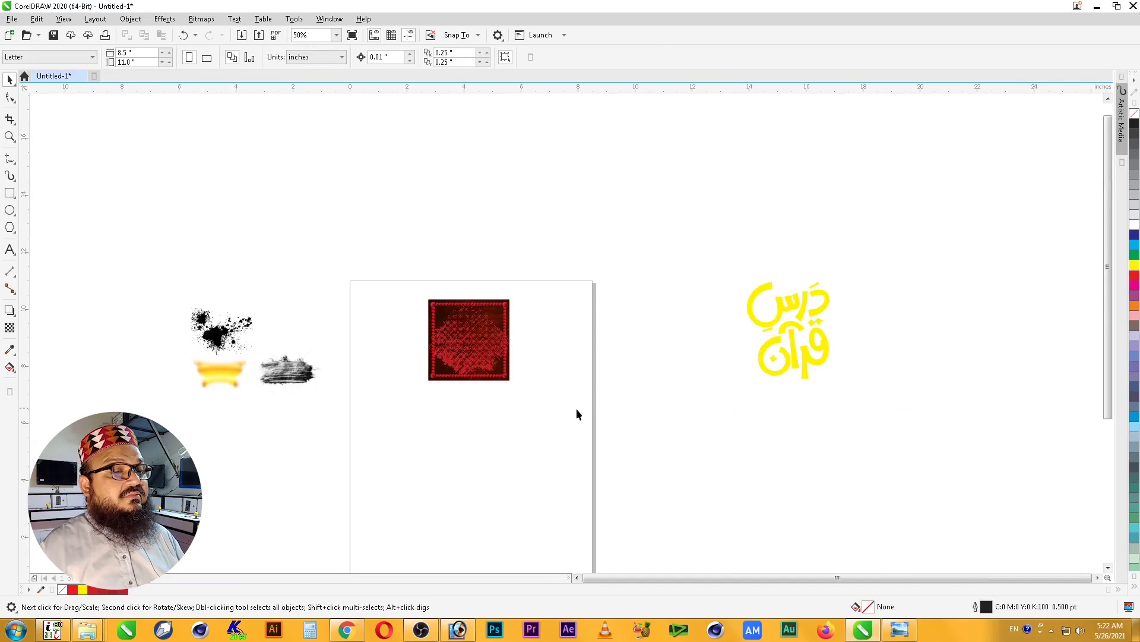
- Undo the last deletion, move the contact badge below the texture images outside the page, and delete only the blue square
key(ctrl+z)
click(549, 427)
click(620, 397)
drag(621, 396, 240, 416)
click(865, 270)
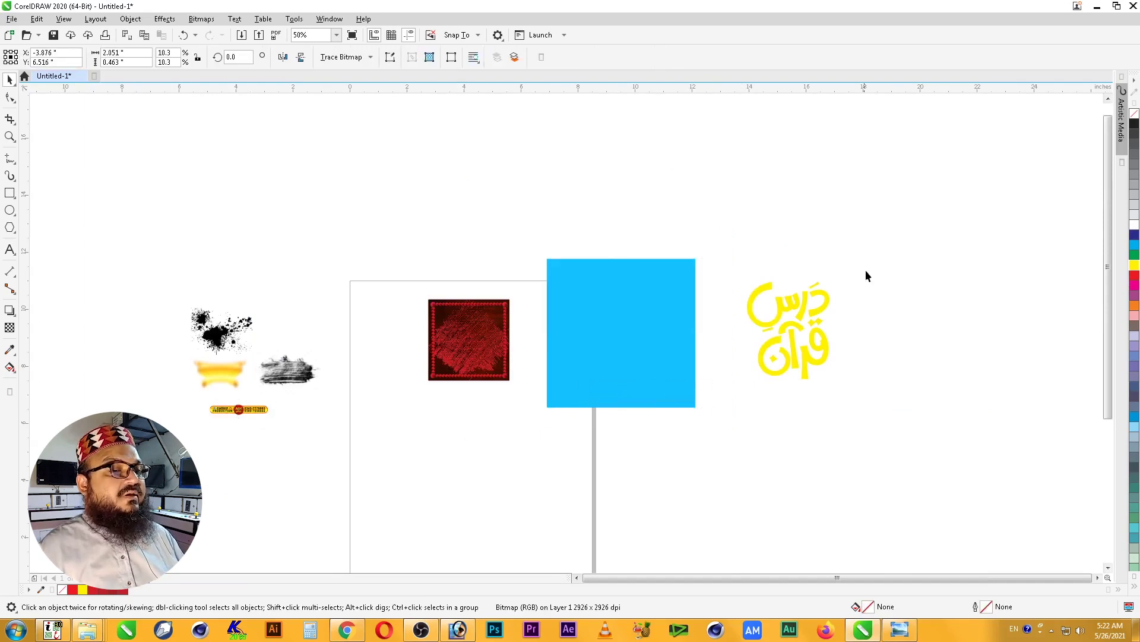
click(652, 330)
key(Delete)
- Move the yellow lettering onto the square design, scale it to about 1.84 × 2.17 inches and centre it on the design
drag(825, 341, 394, 412)
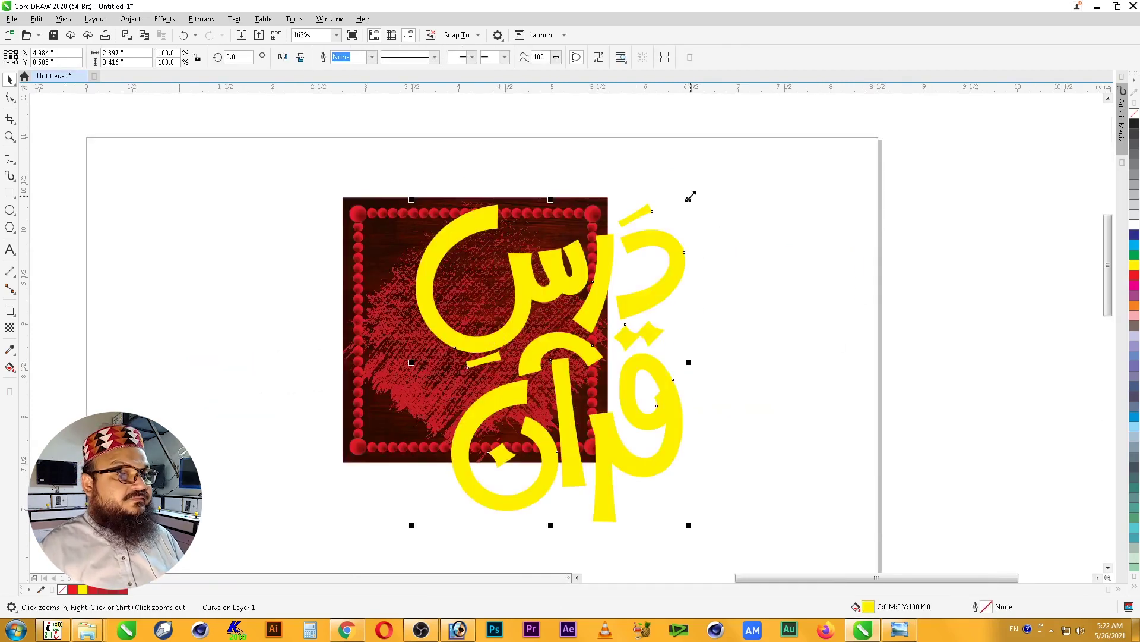
drag(693, 201, 636, 256)
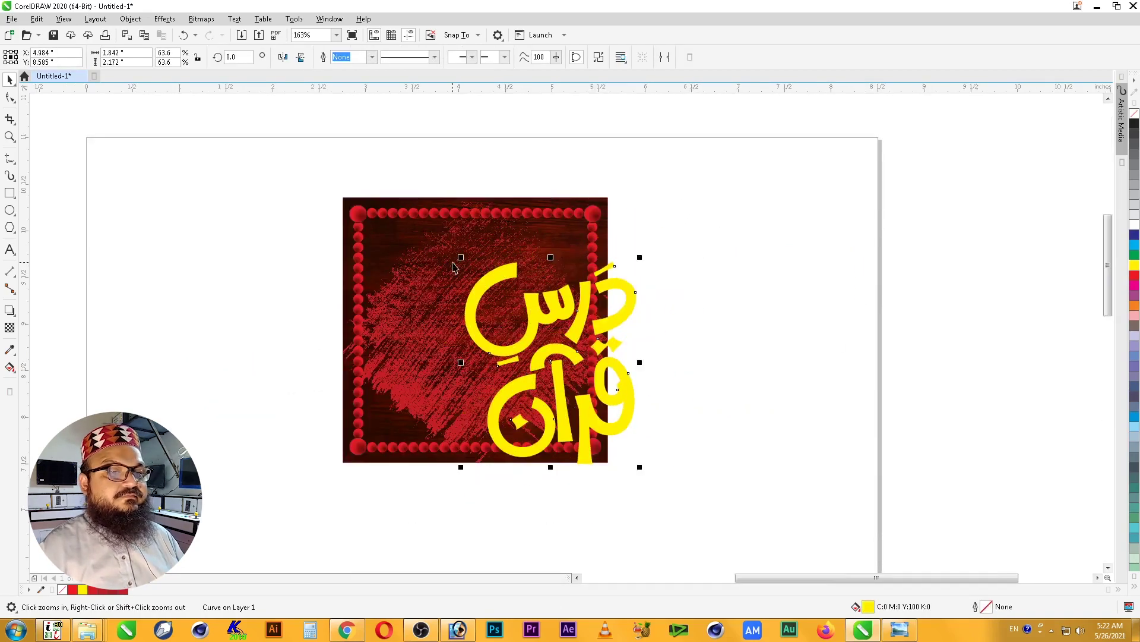
shift+click(448, 254)
key(e)
key(c)
click(681, 307)
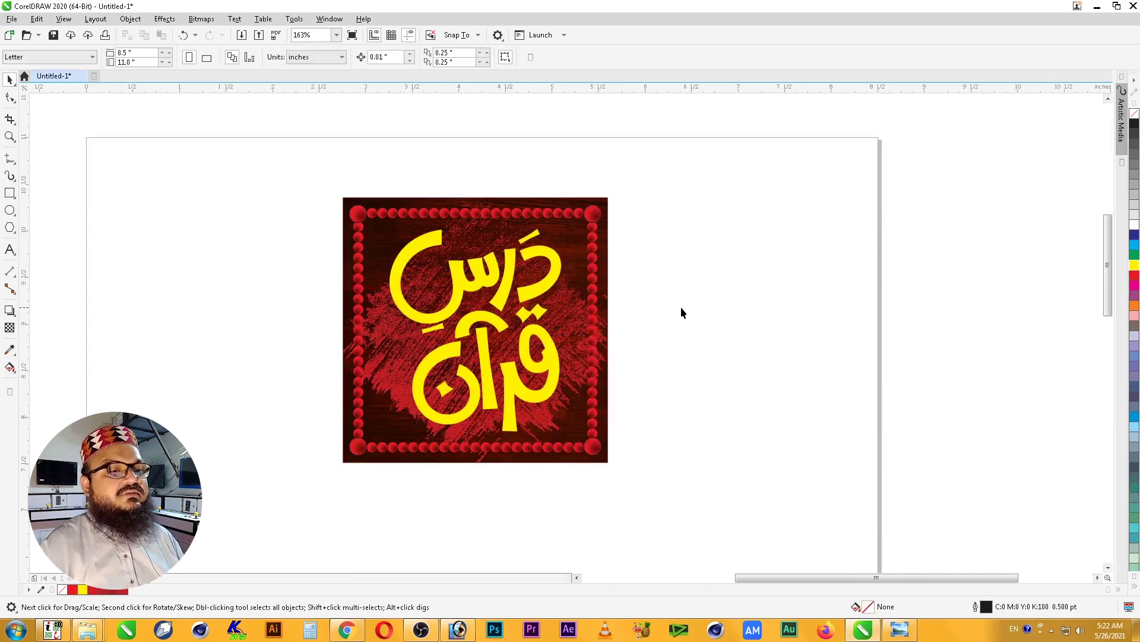
- Scale the lettering down around its centre to about 1.54 × 1.81 inches
click(554, 281)
drag(565, 224, 551, 242)
click(656, 258)
scroll(656, 272, down, 3)
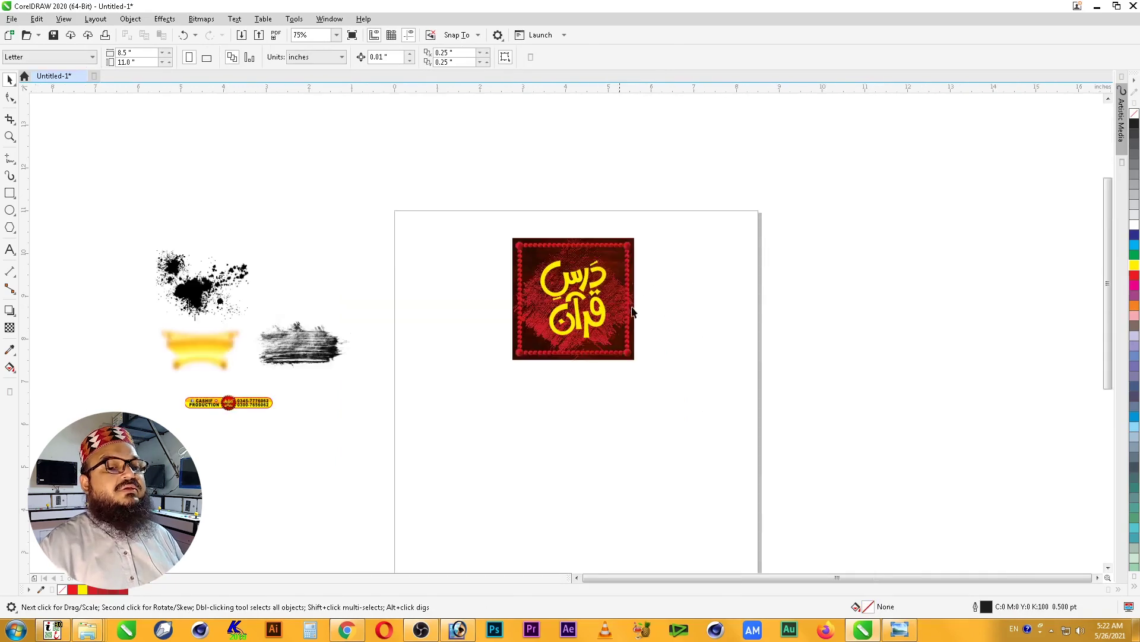
- Try the contact badge just below the square design and move it back outside the page
drag(238, 403, 574, 376)
key(z)
drag(690, 229, 434, 436)
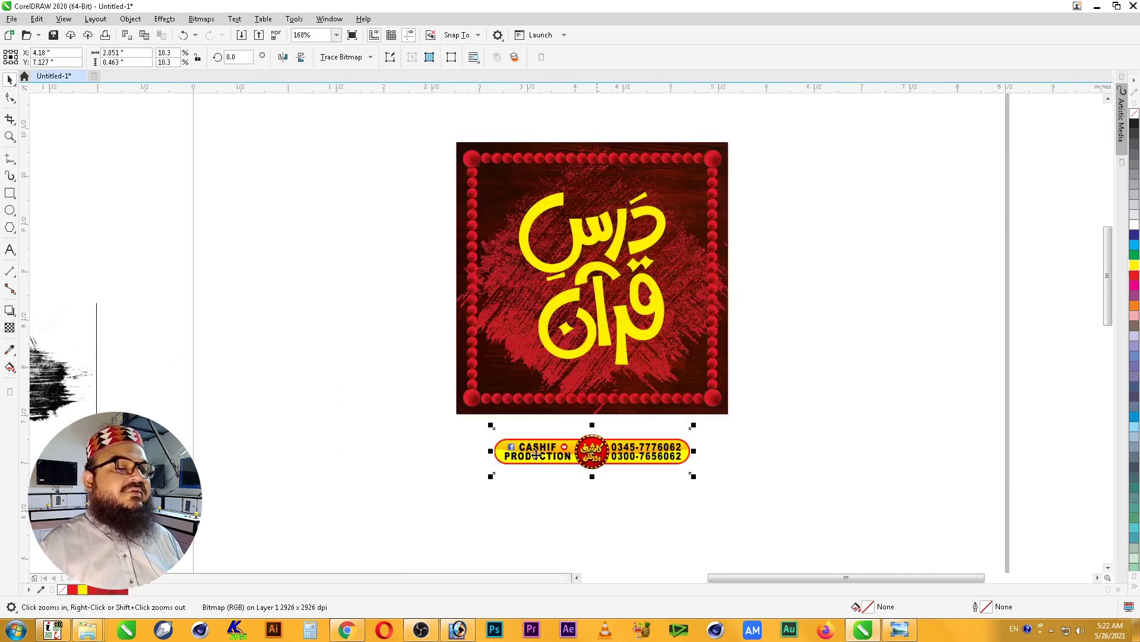
key(space)
drag(631, 457, 120, 463)
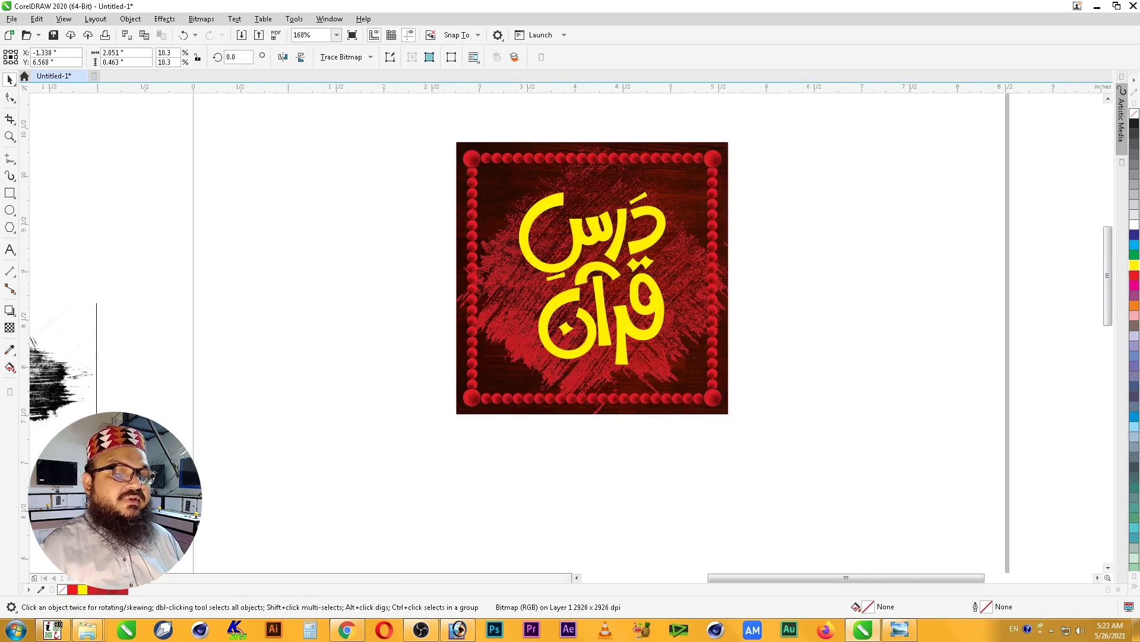
- Move the black brush stroke image from outside the page to the right edge of the square design
click(339, 415)
key(F3)
click(228, 358)
mouse_move(226, 336)
mouse_down()
mouse_move(677, 348)
mouse_move(604, 280)
mouse_up()
key(F2)
drag(680, 221, 395, 374)
click(543, 277)
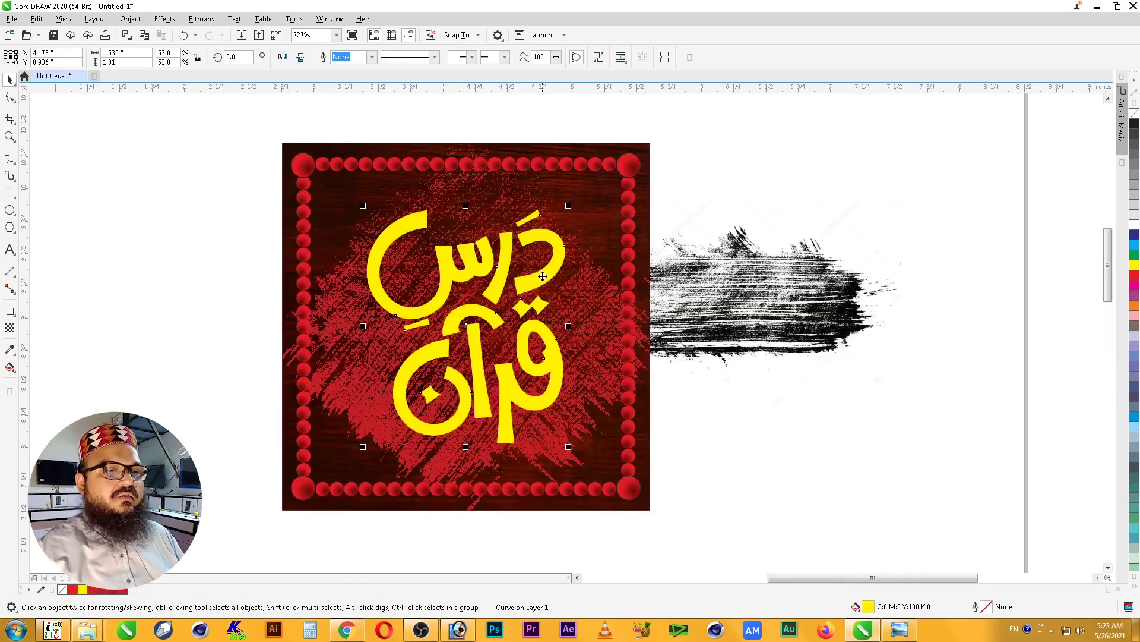
- Bring the blurred gold gradient bitmap to the design, centre it on the lettering and place it in front
scroll(542, 277, down, 3)
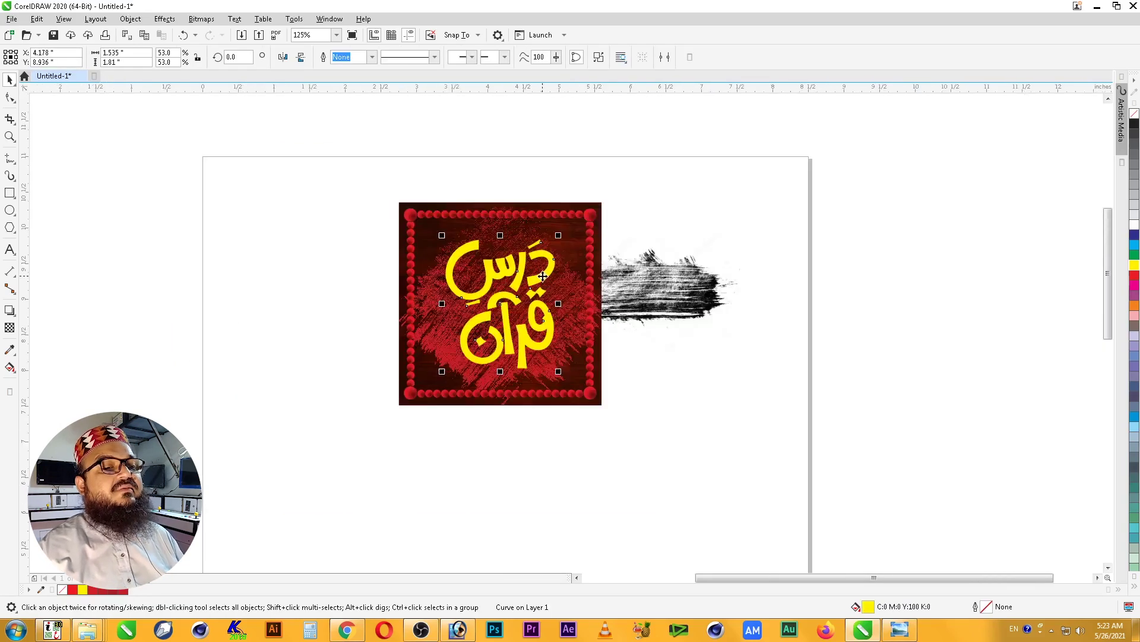
scroll(542, 276, down, 3)
key(F2)
drag(669, 229, 793, 418)
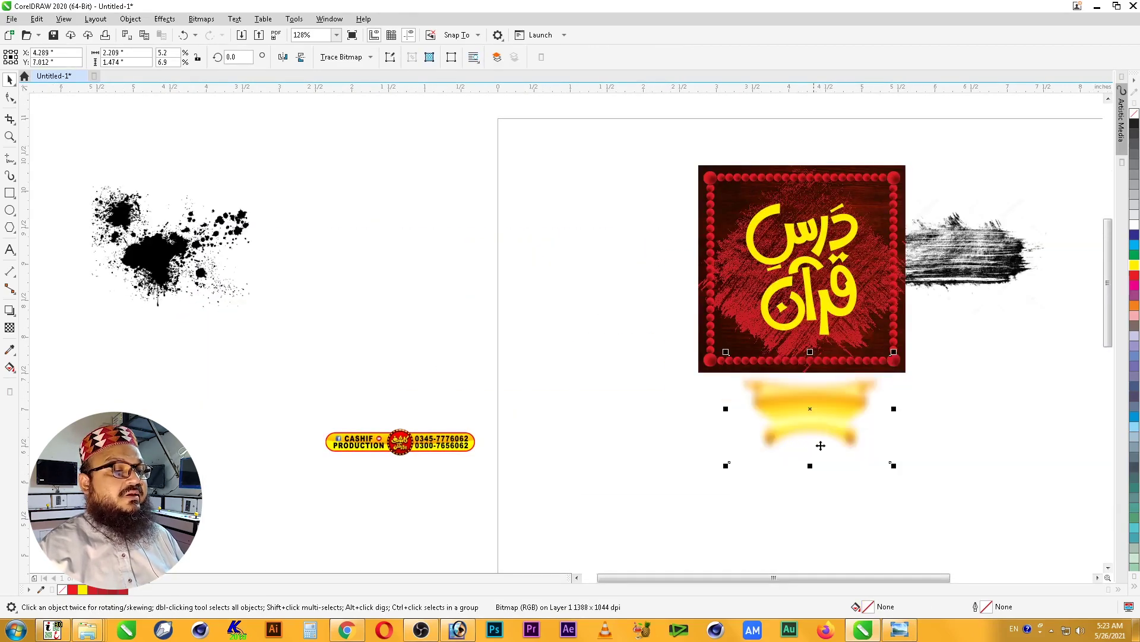
scroll(899, 443, up, 3)
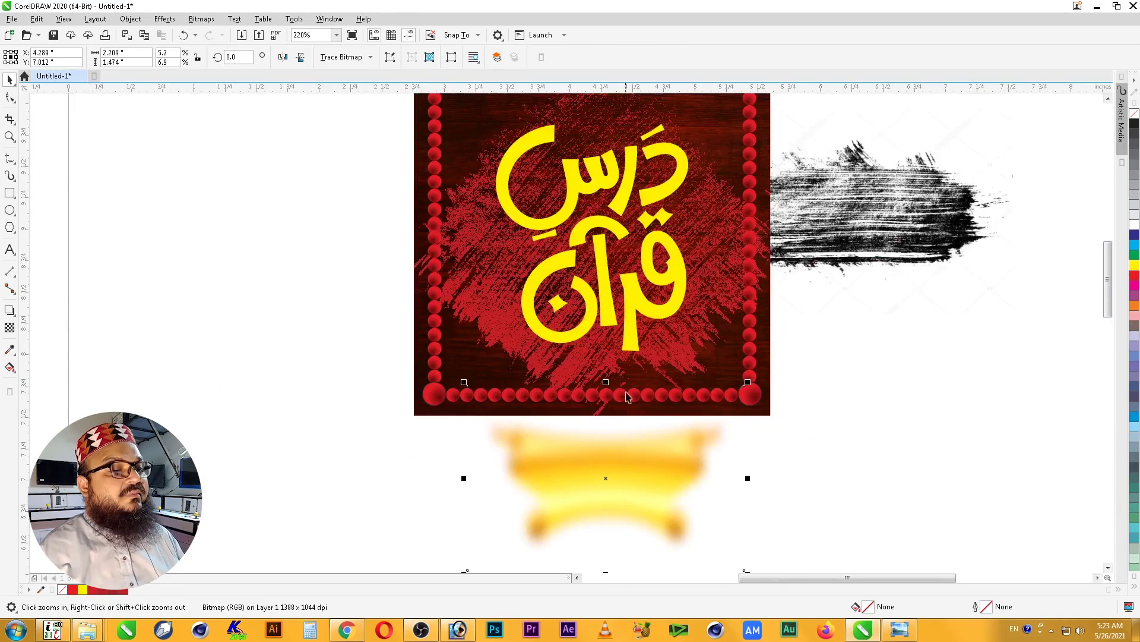
shift+click(643, 305)
key(c)
key(e)
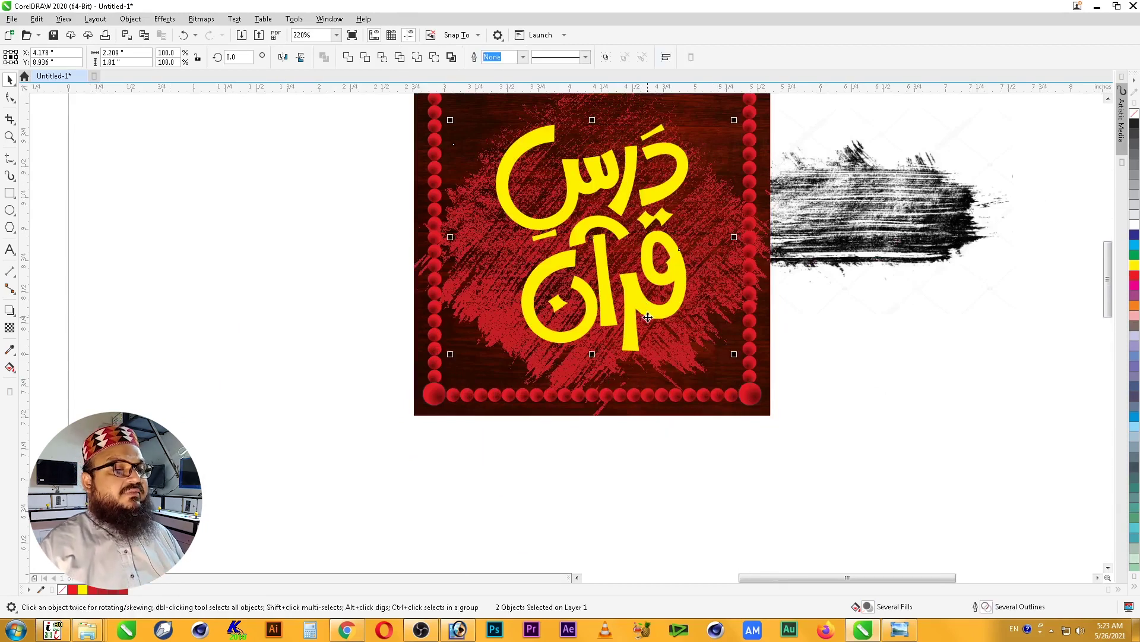
shift+click(654, 312)
key(shift+Page_Up)
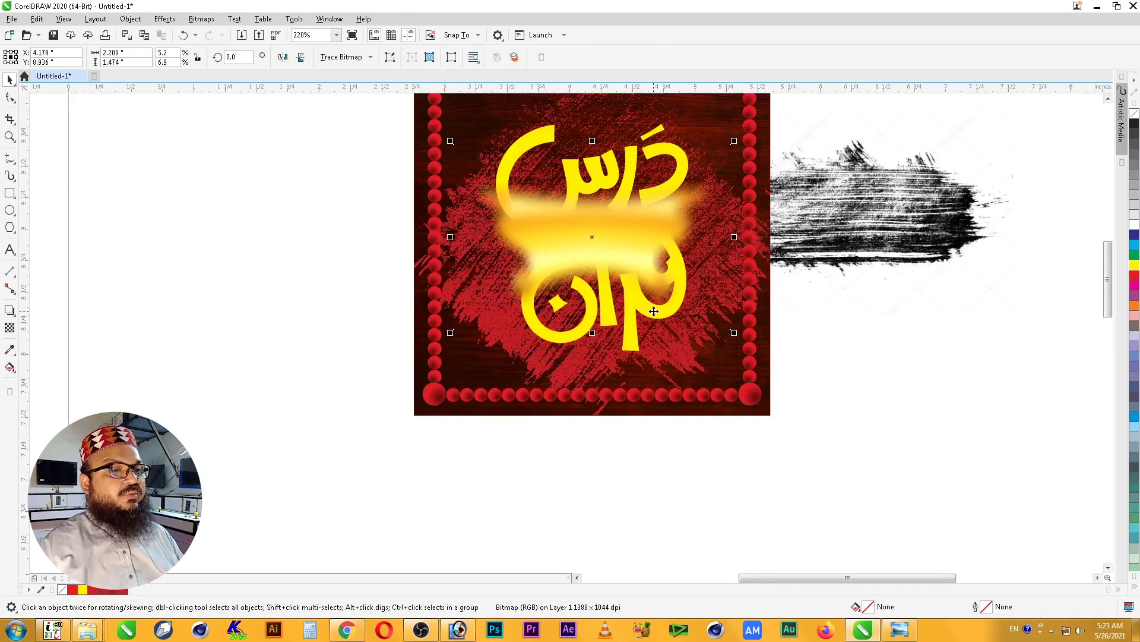
- Stretch the gold gradient bitmap to about 3.83 × 4.71 inches so that it covers the lettering
key(F2)
drag(758, 367, 364, 117)
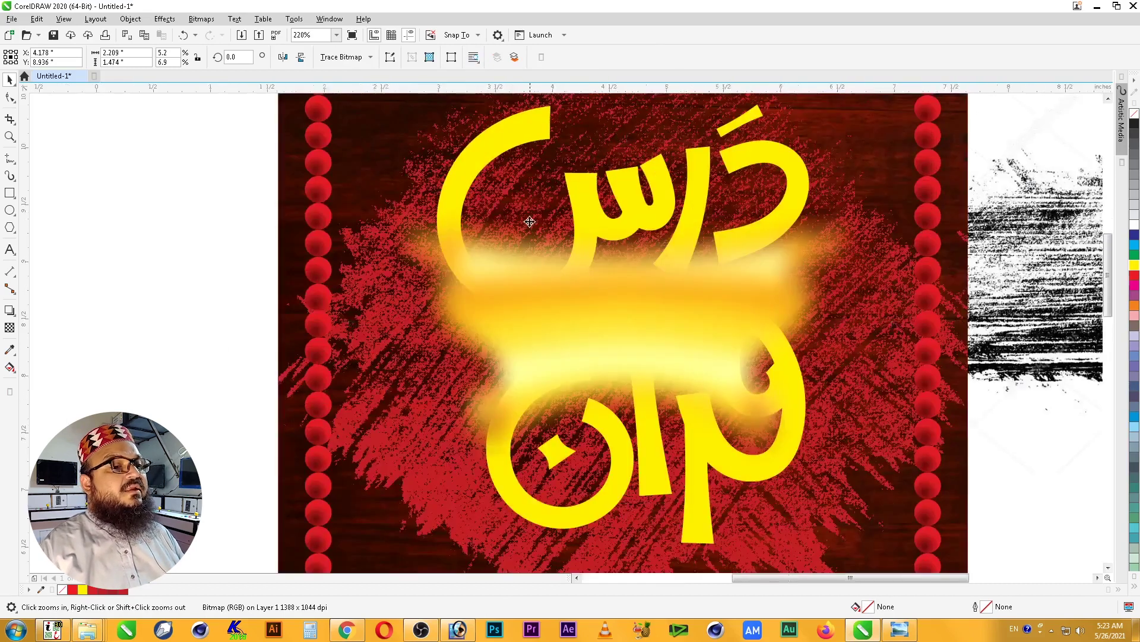
scroll(529, 221, down, 1)
drag(572, 181, 588, 125)
drag(573, 415, 573, 506)
drag(704, 269, 761, 269)
drag(759, 502, 794, 532)
mouse_move(653, 358)
mouse_down()
mouse_move(644, 338)
mouse_move(648, 347)
mouse_up()
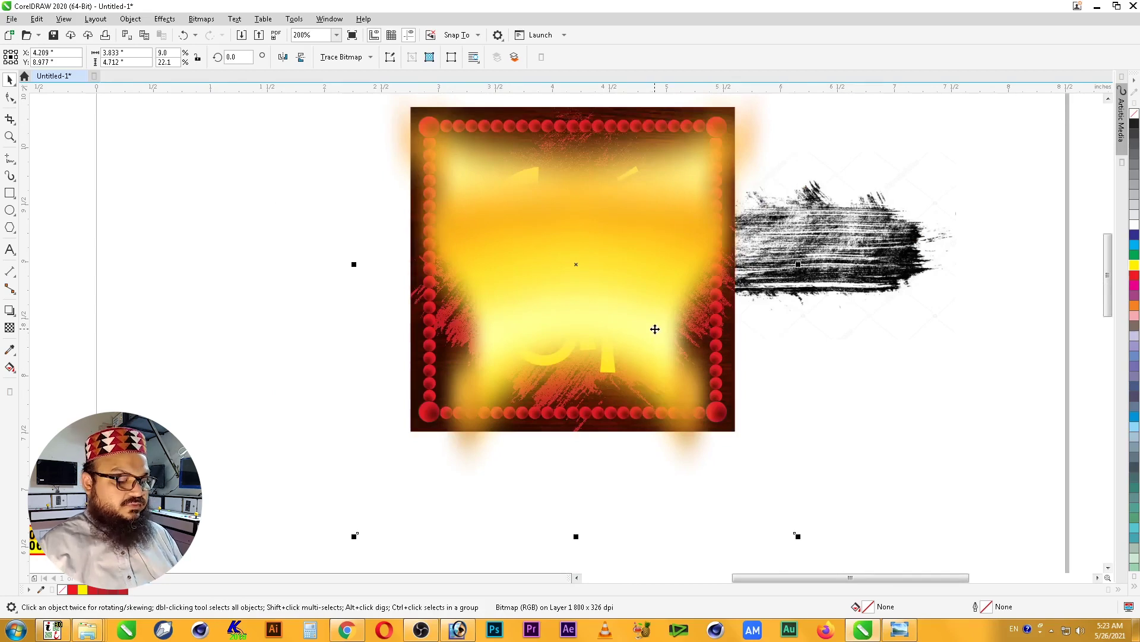
- Send the gold gradient bitmap to the back and PowerClip it inside the lettering
key(shift+Page_Down)
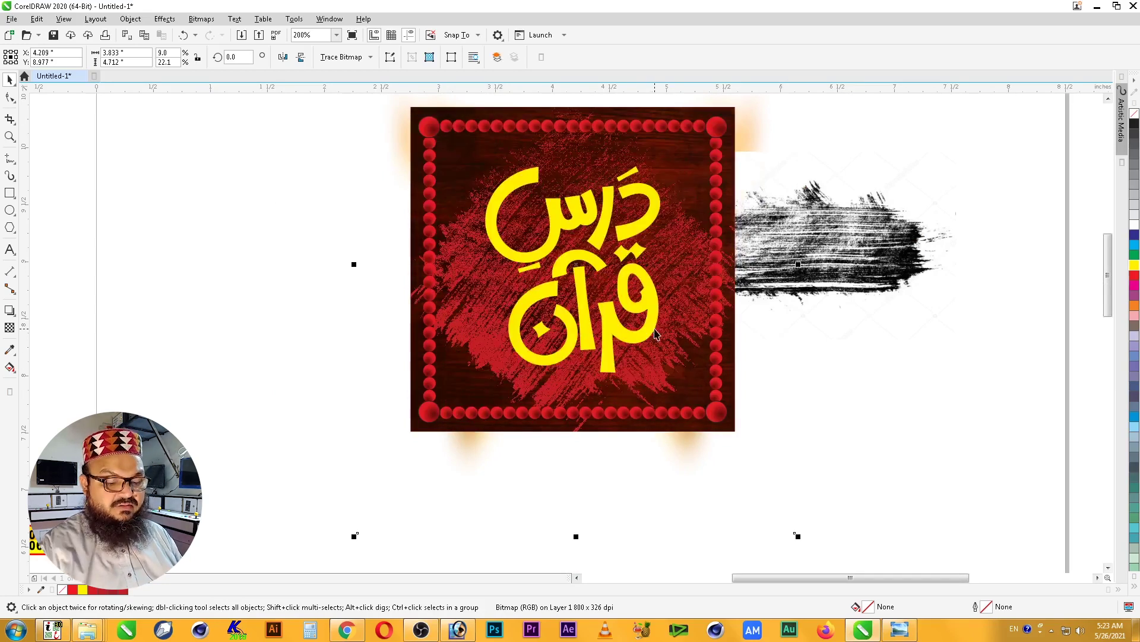
key(alt)
right_click(695, 441)
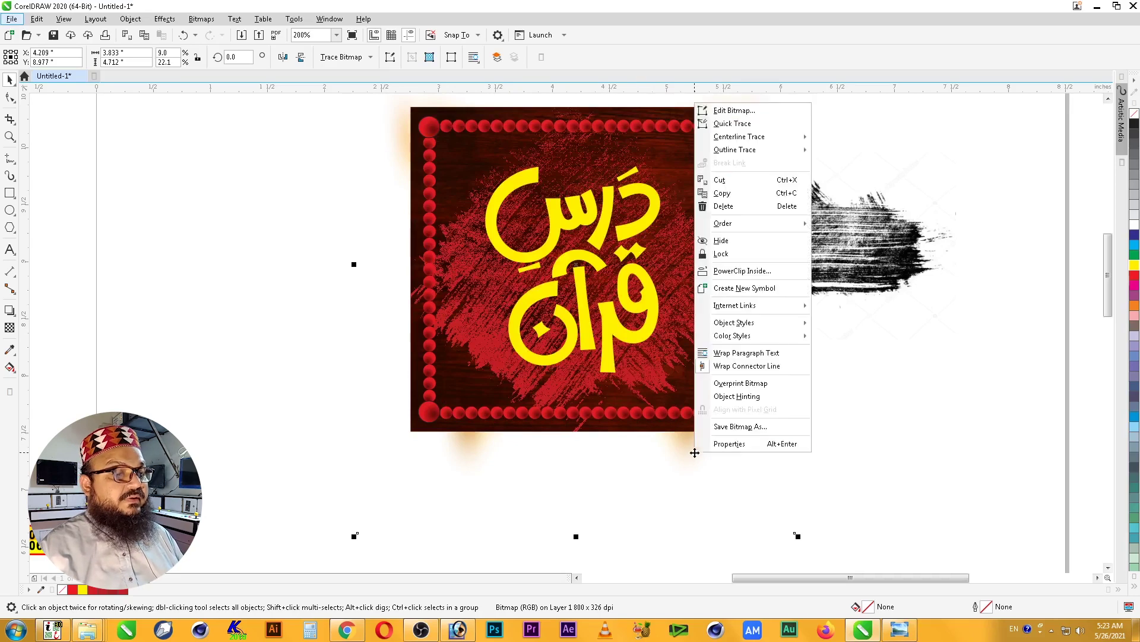
click(771, 271)
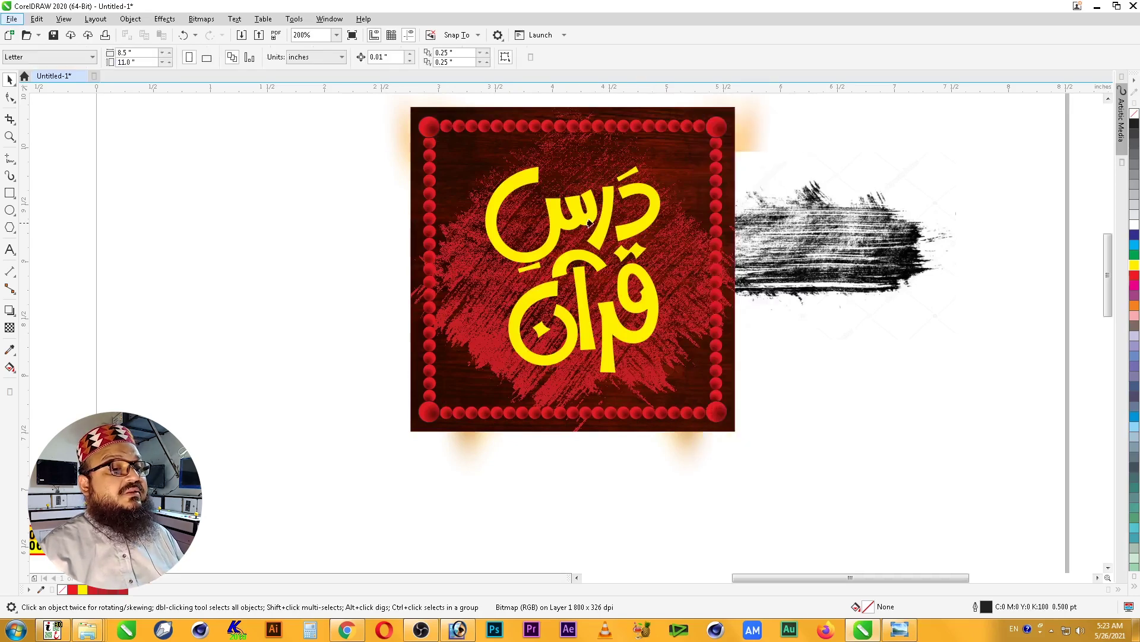
click(636, 224)
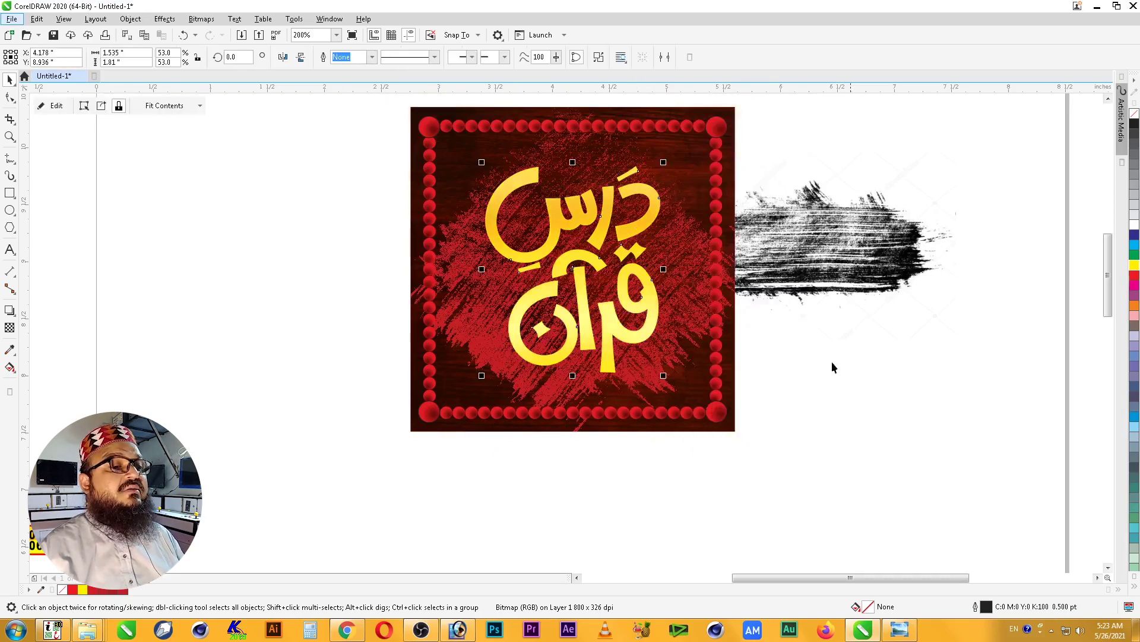
- Lighten the lettering's base fill to C0 M0 Y65 K0 by mixing in white
click(865, 384)
click(605, 330)
key(F2)
drag(391, 146, 930, 420)
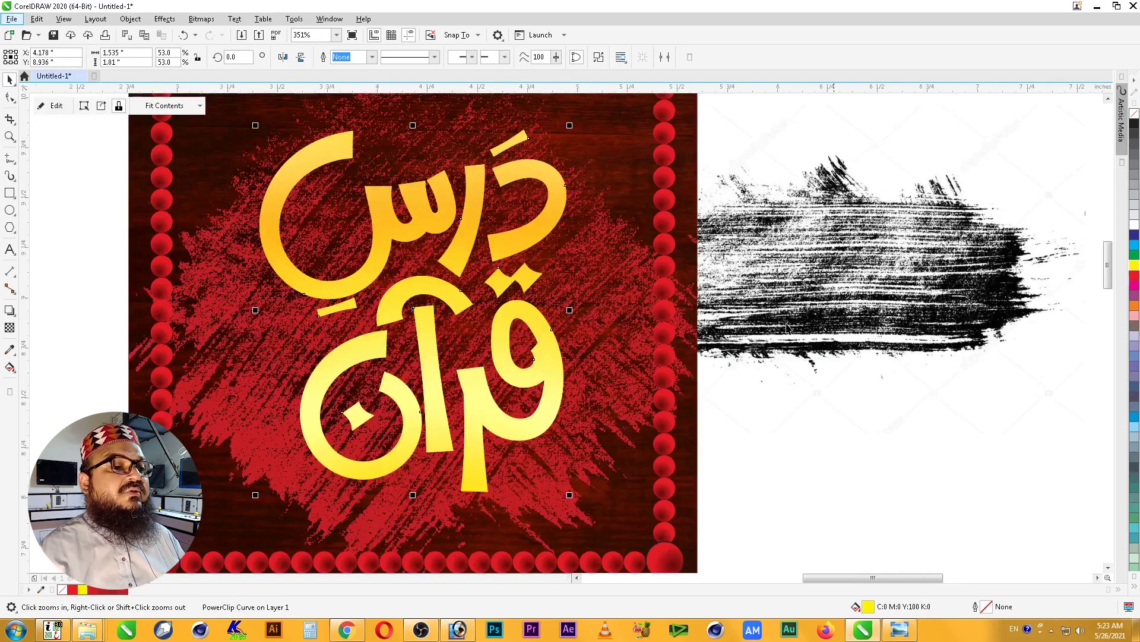
click(873, 284)
click(462, 244)
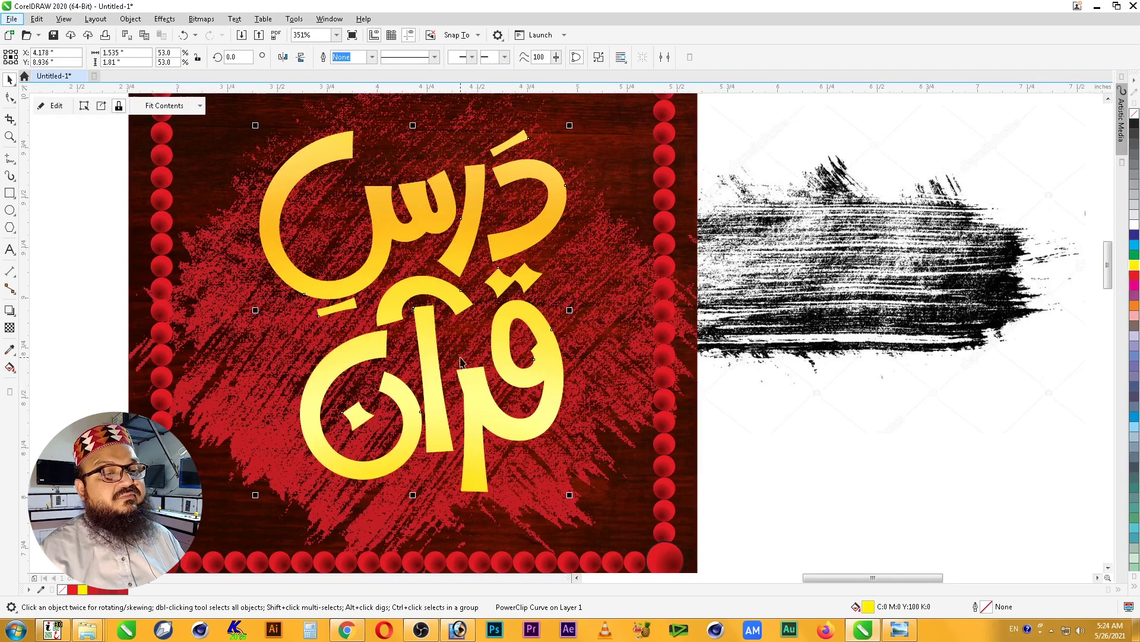
ctrl+click(1136, 229)
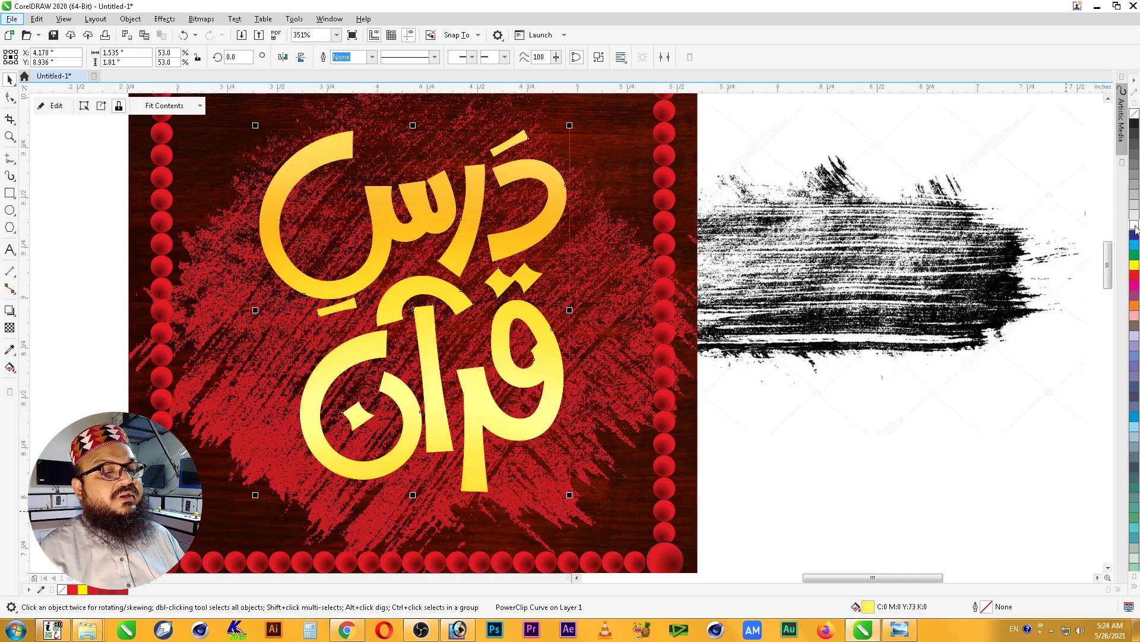
ctrl+click(1135, 230)
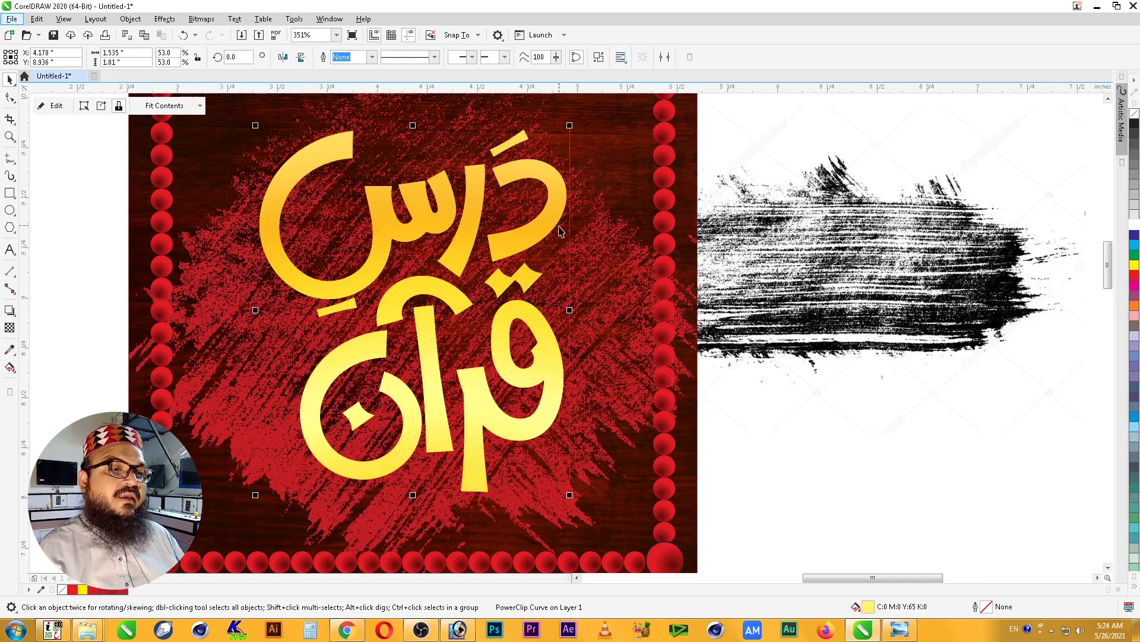
click(791, 284)
click(520, 248)
- Bring the black brush stroke image to the front and move it partly over the lettering
click(884, 287)
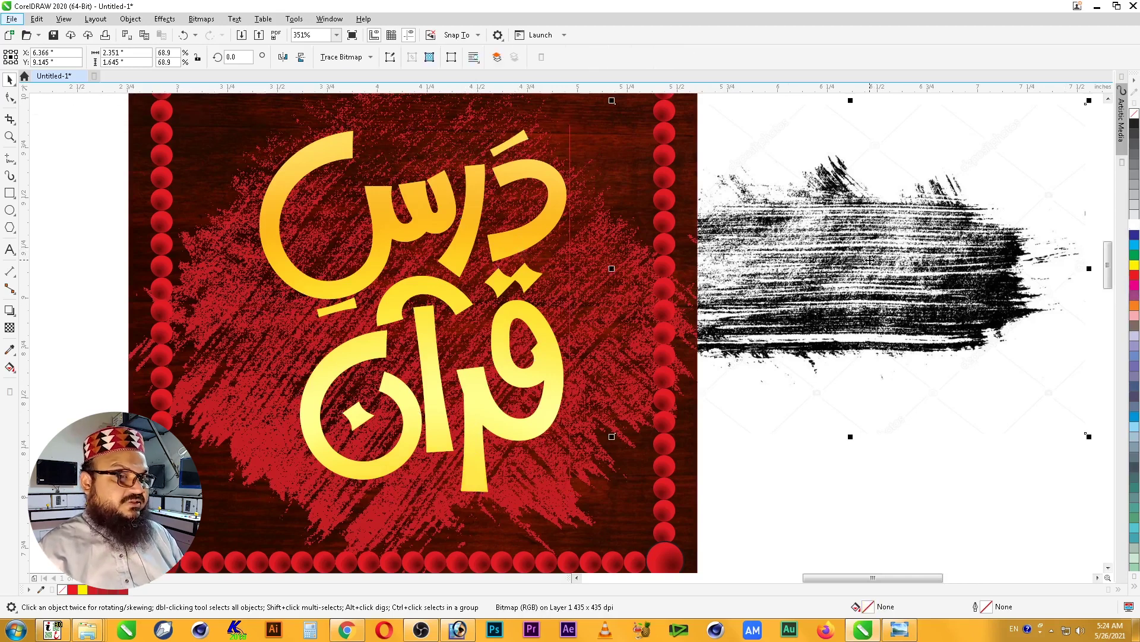
key(shift+Page_Up)
drag(863, 262, 639, 319)
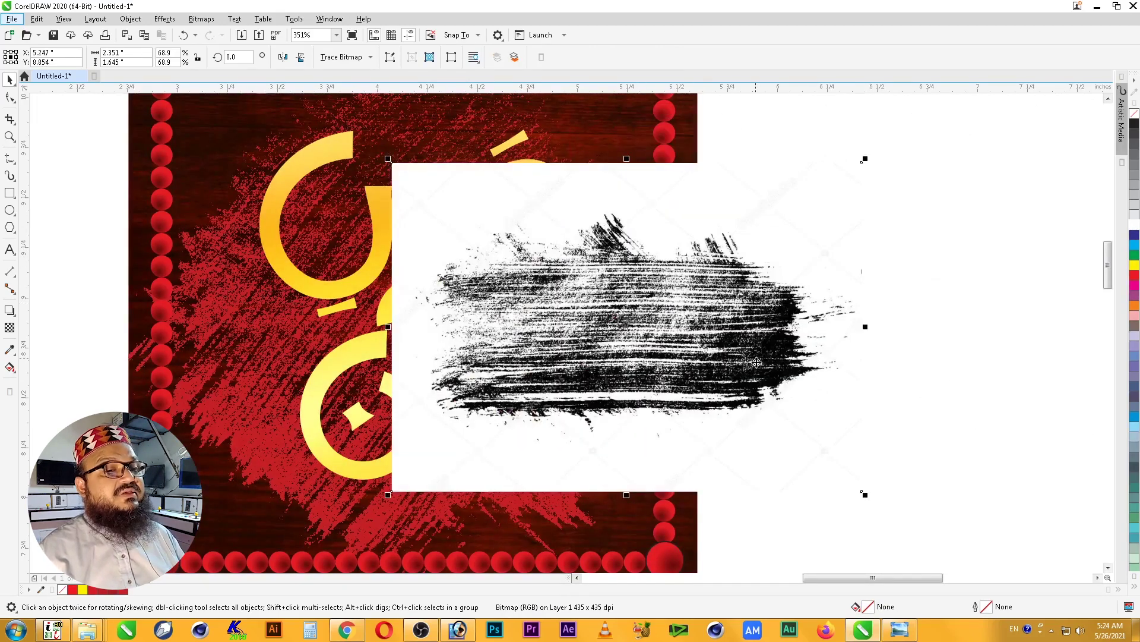
- Convert the brush stroke to a 1-bit black and white bitmap using Halftone, Square screen, 45 degrees, 218 lines per inch, and remove its white fill
click(202, 18)
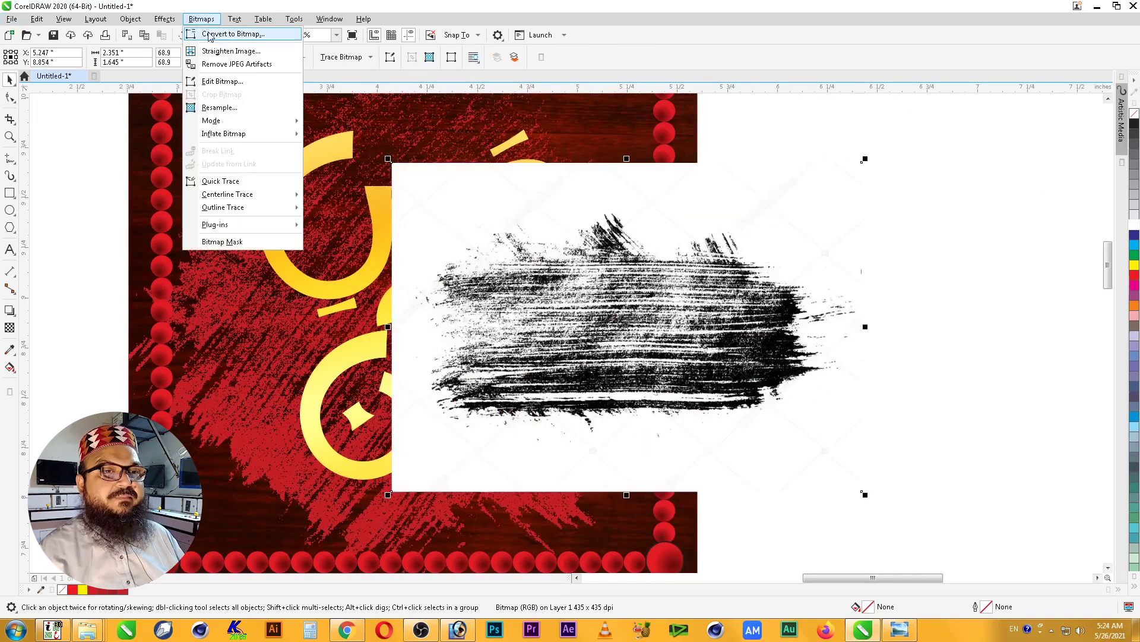
mouse_move(245, 123)
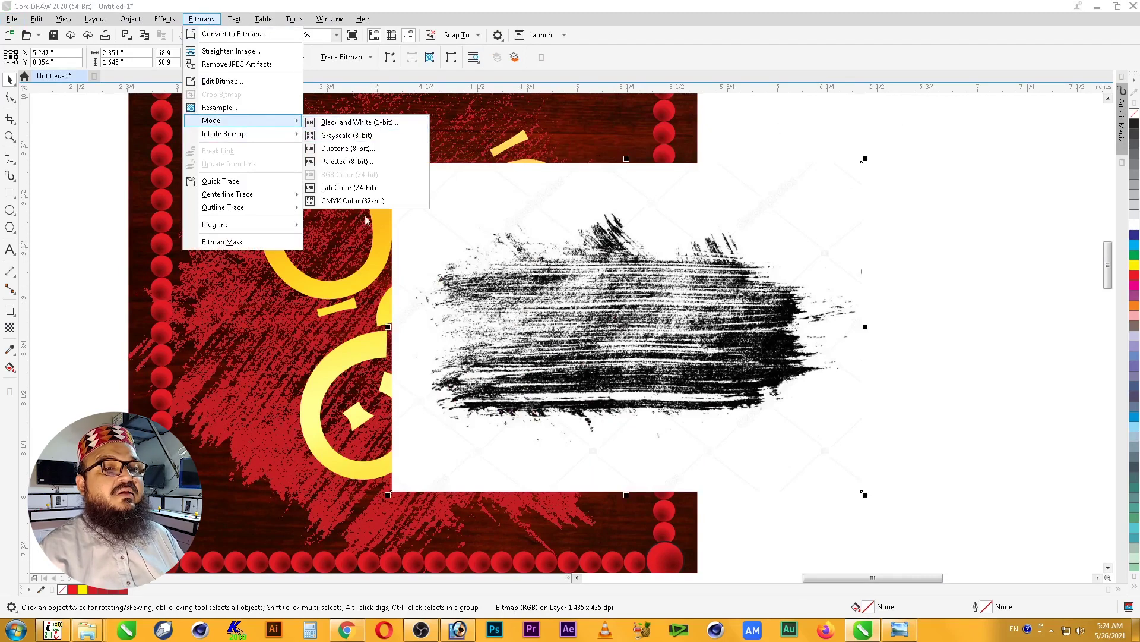
click(359, 123)
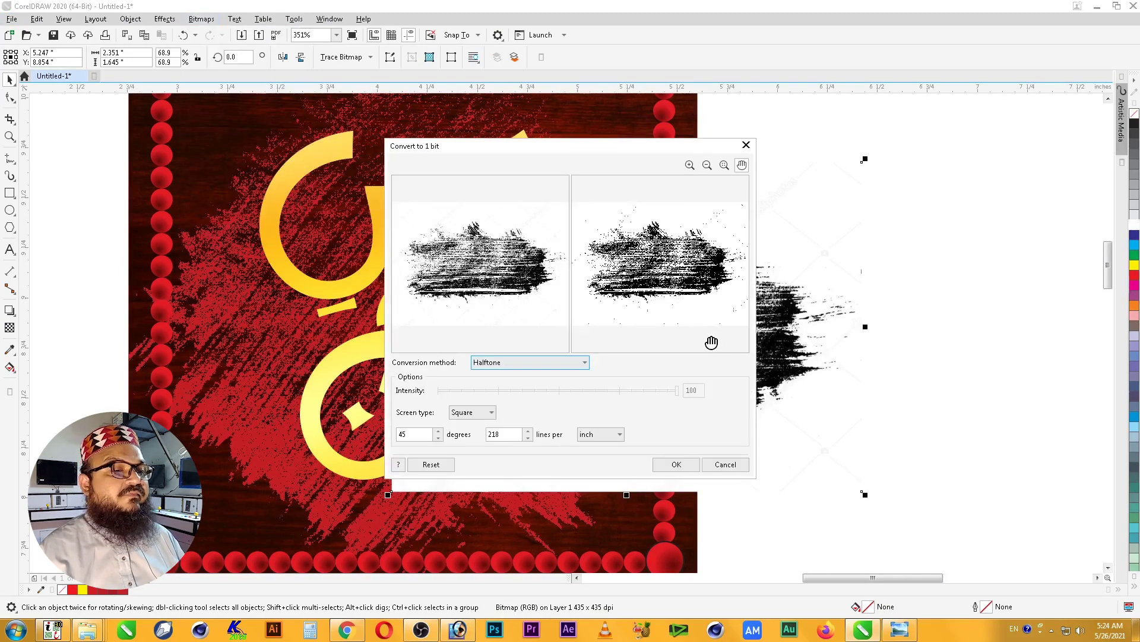
click(676, 464)
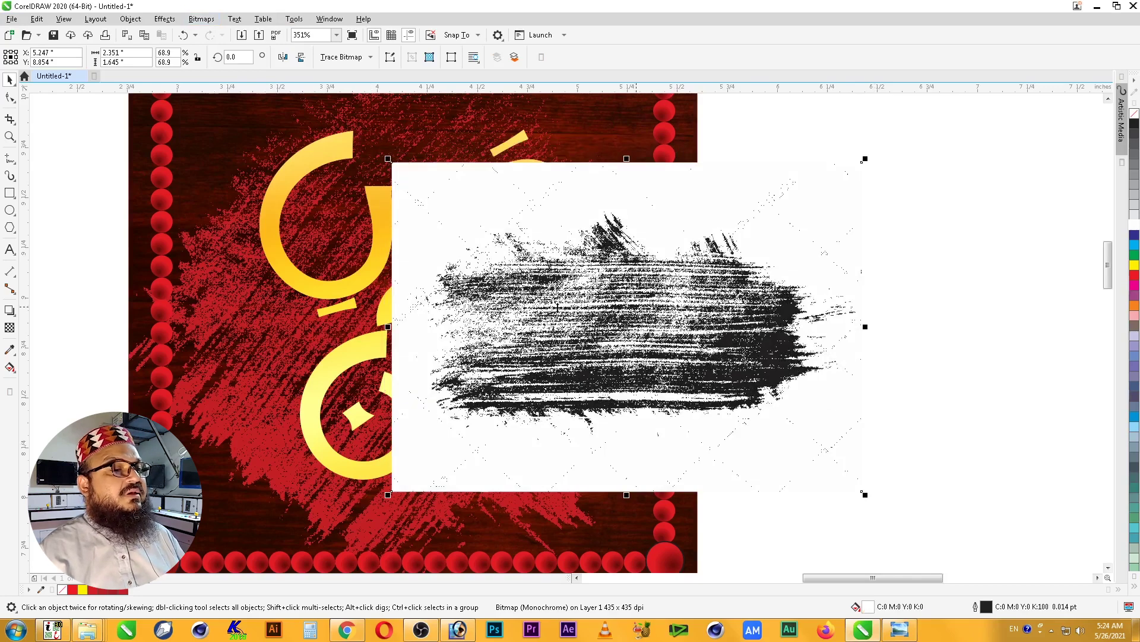
click(1135, 119)
- Place the brush stroke over the upper word of the lettering and a copy directly below it over the lower word
drag(786, 332, 568, 243)
drag(564, 238, 561, 239)
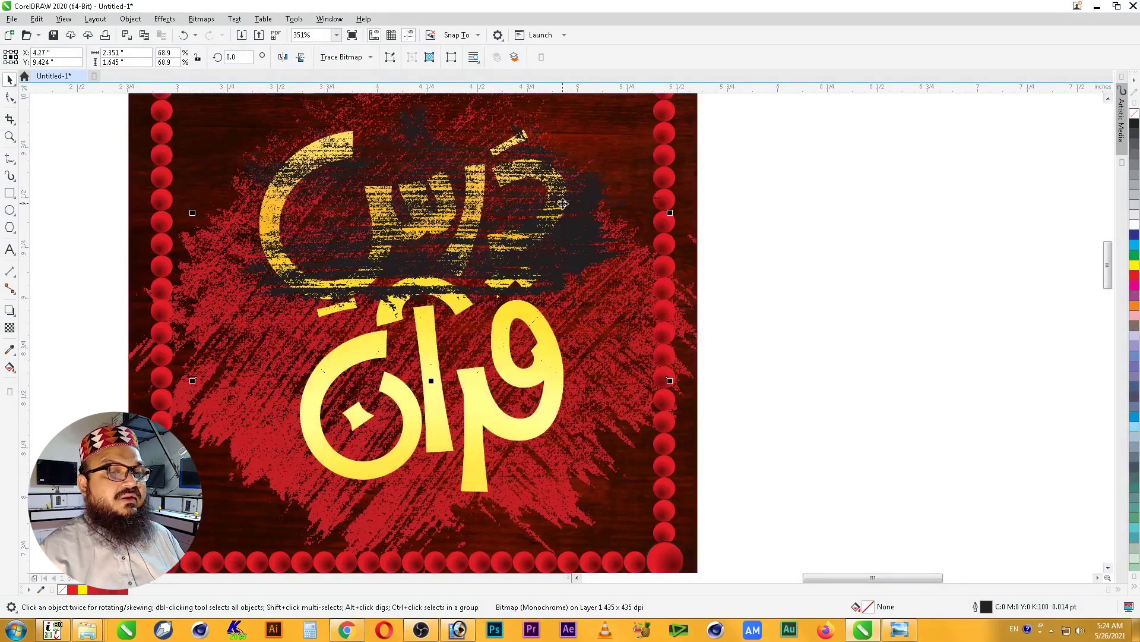
drag(557, 218, 559, 378)
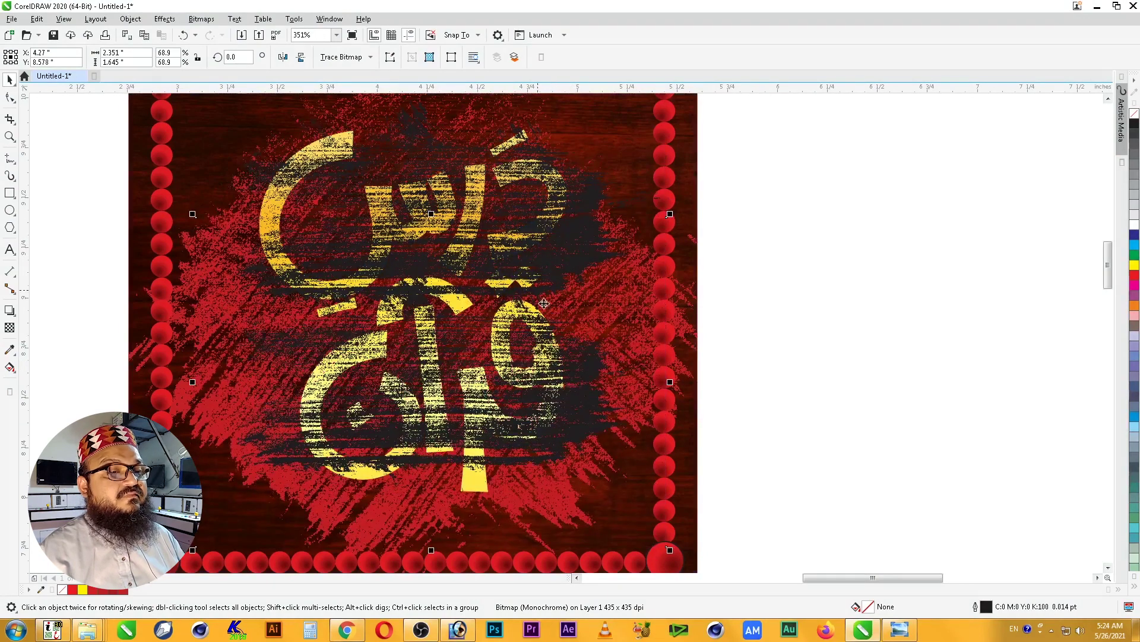
- Stretch both brush strokes together to about 2.85 inches high, move them beside the design and group them
shift+click(564, 187)
scroll(582, 270, down, 2)
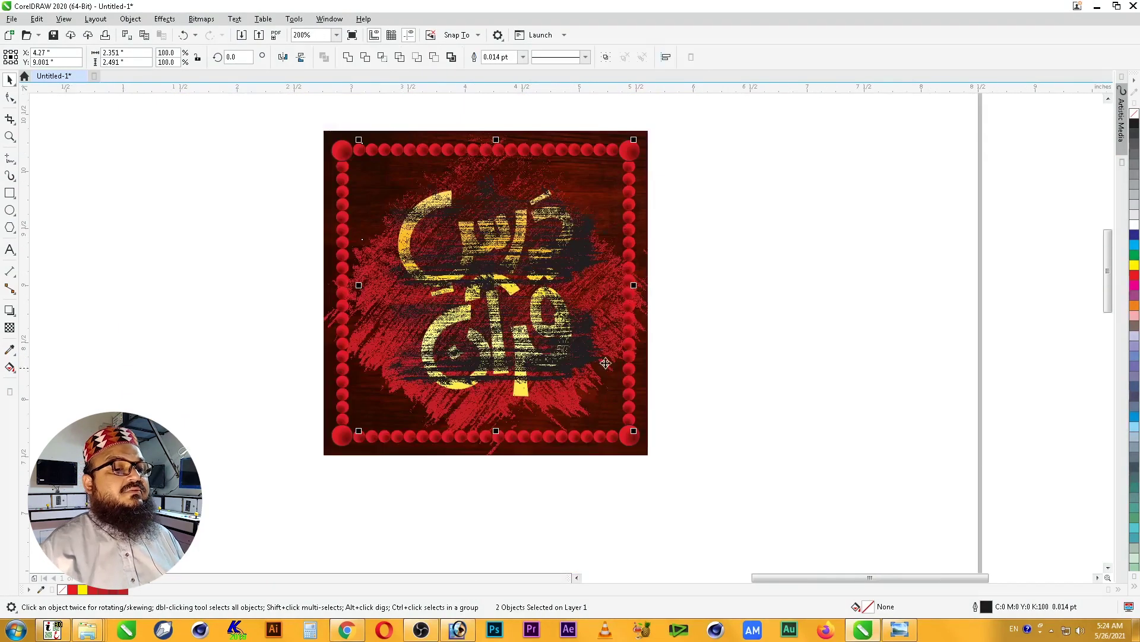
drag(498, 432, 498, 472)
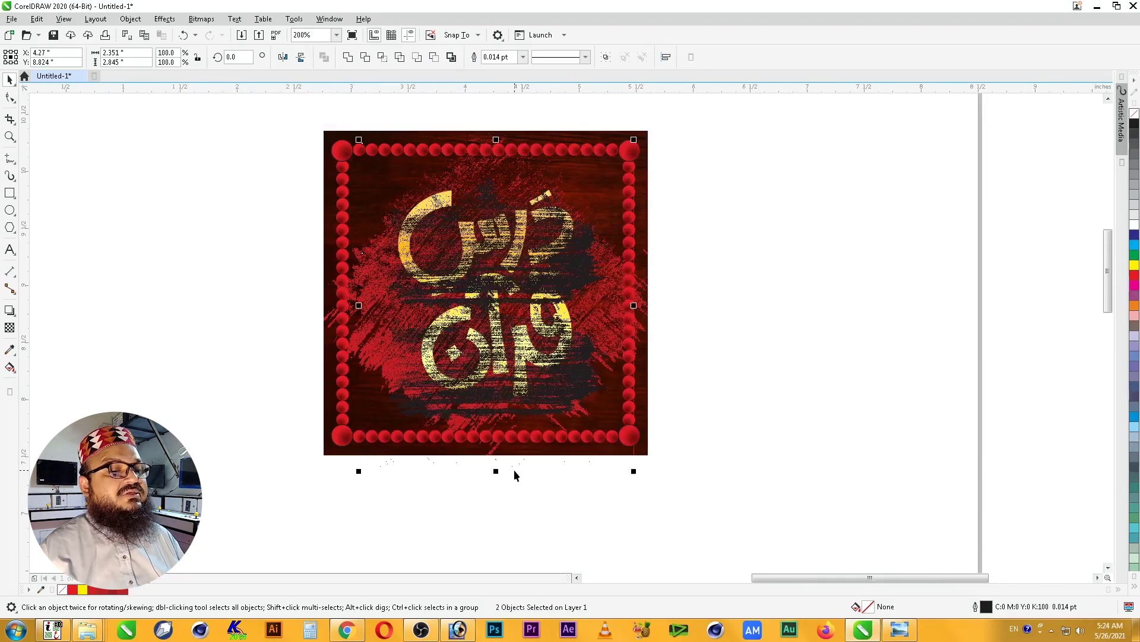
drag(542, 350, 827, 342)
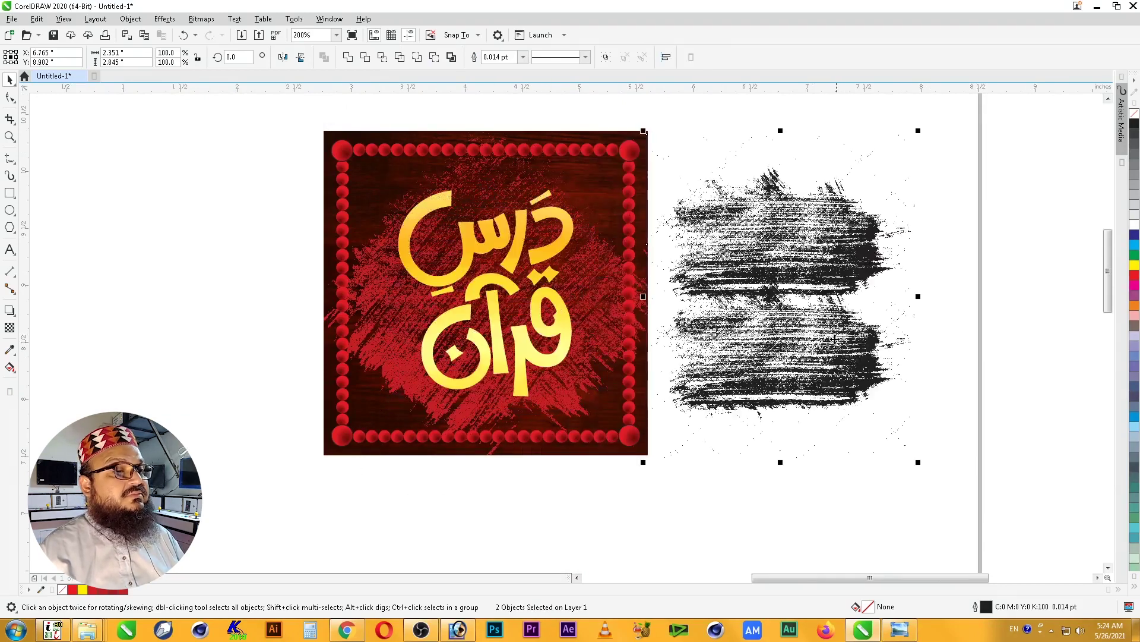
key(ctrl+g)
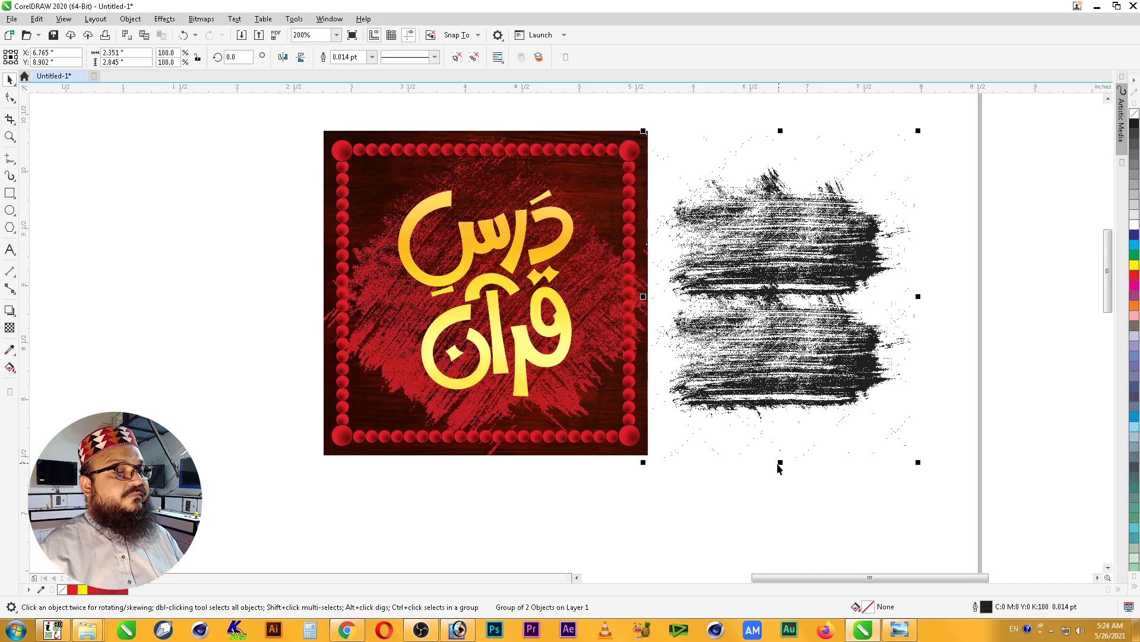
- Mirror the lower brush stroke horizontally and vertically and shift it slightly so the pair overlaps less uniformly
ctrl+click(823, 395)
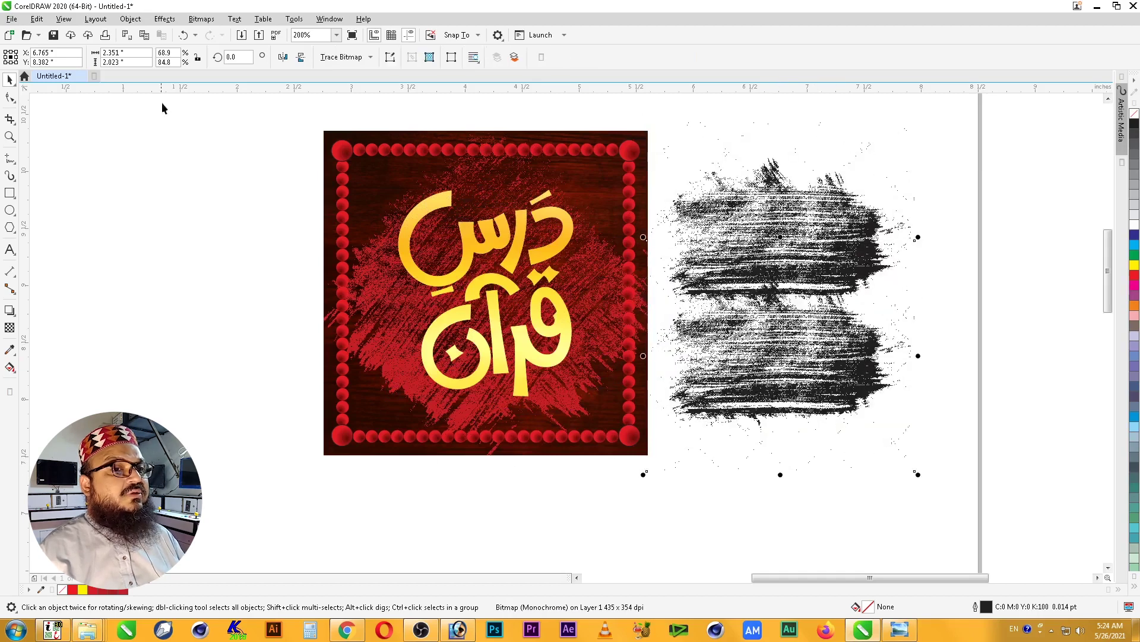
click(283, 57)
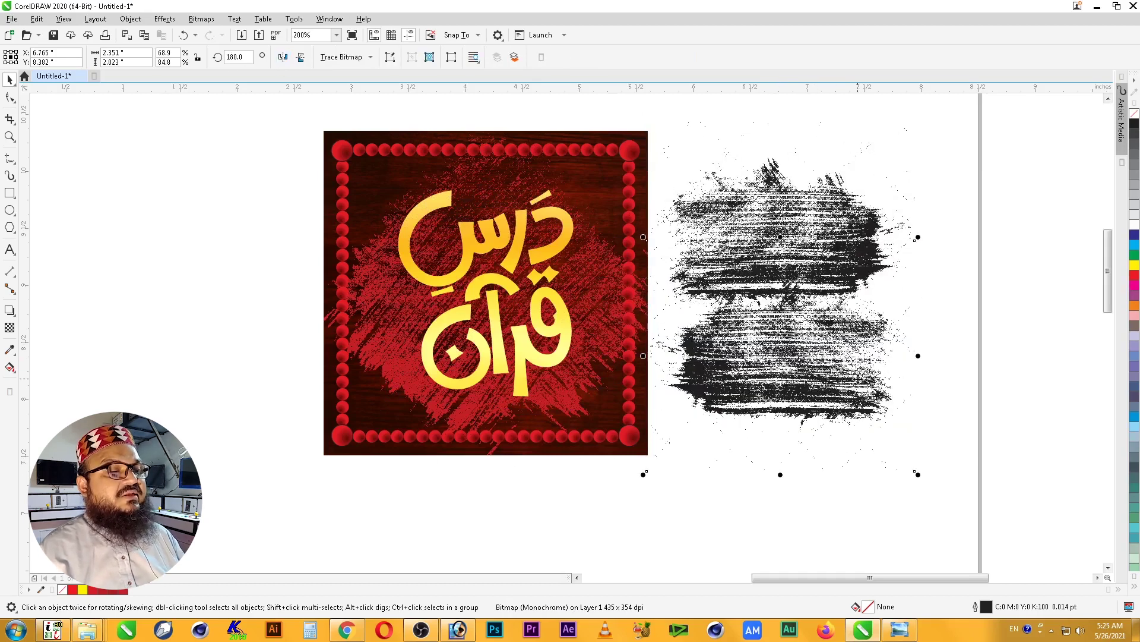
drag(825, 380, 801, 346)
click(302, 57)
click(991, 355)
- Centre the brush-stroke group horizontally and vertically over the calligraphic lettering
key(ctrl+a)
key(c)
key(e)
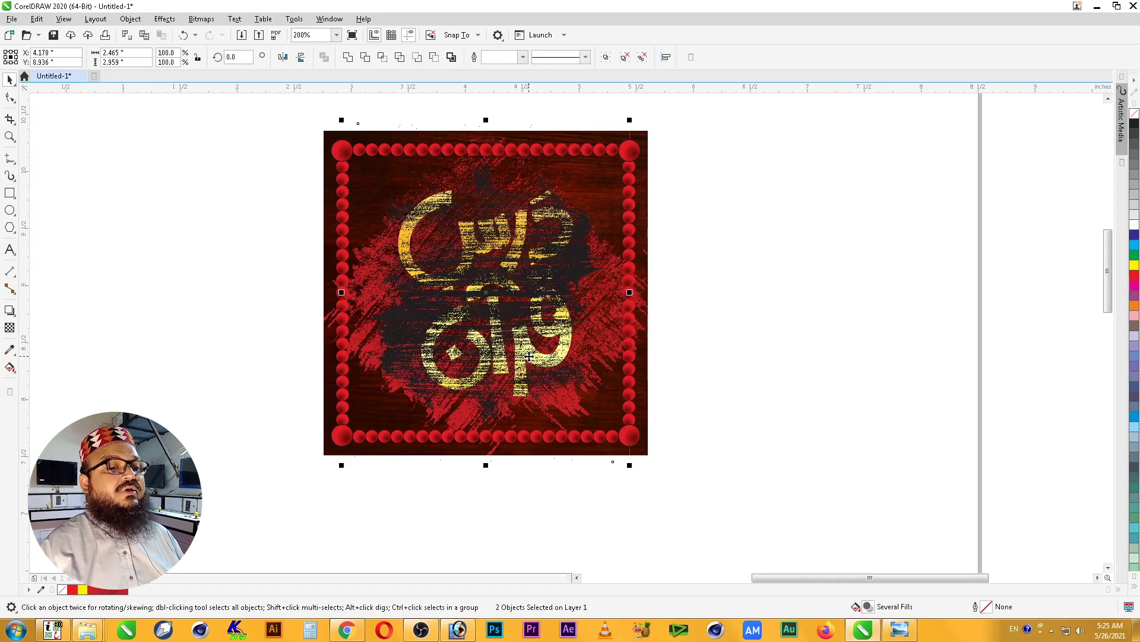
- Select only the brush-stroke group over the lettering and recolour its strokes pure yellow, C0 M0 Y100 K0
key(Escape)
click(580, 279)
key(z)
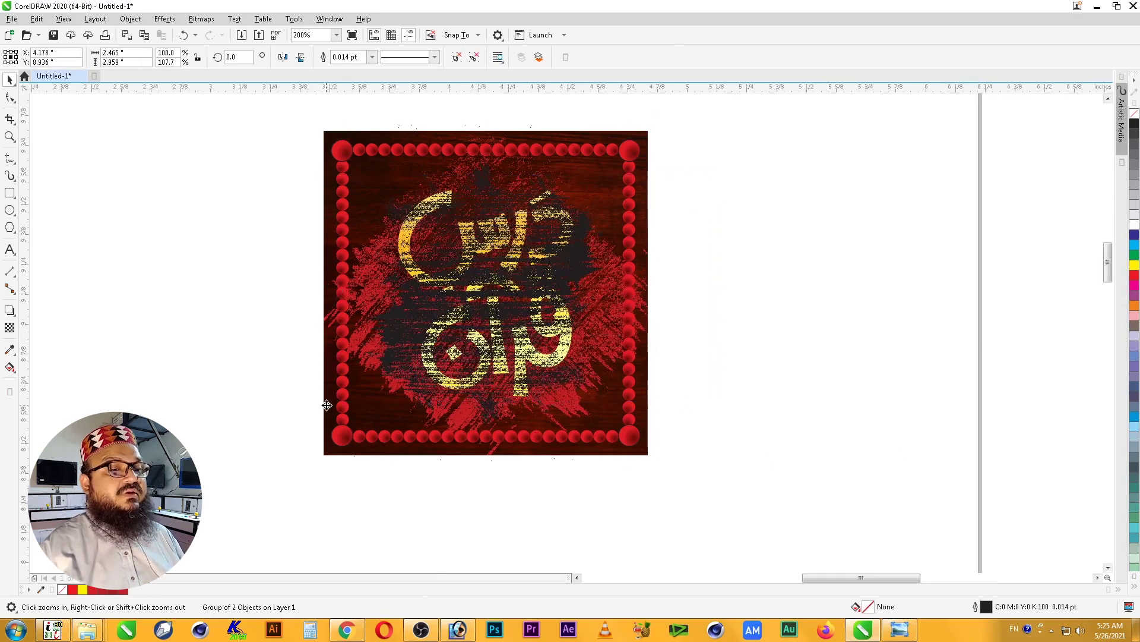
click(813, 406)
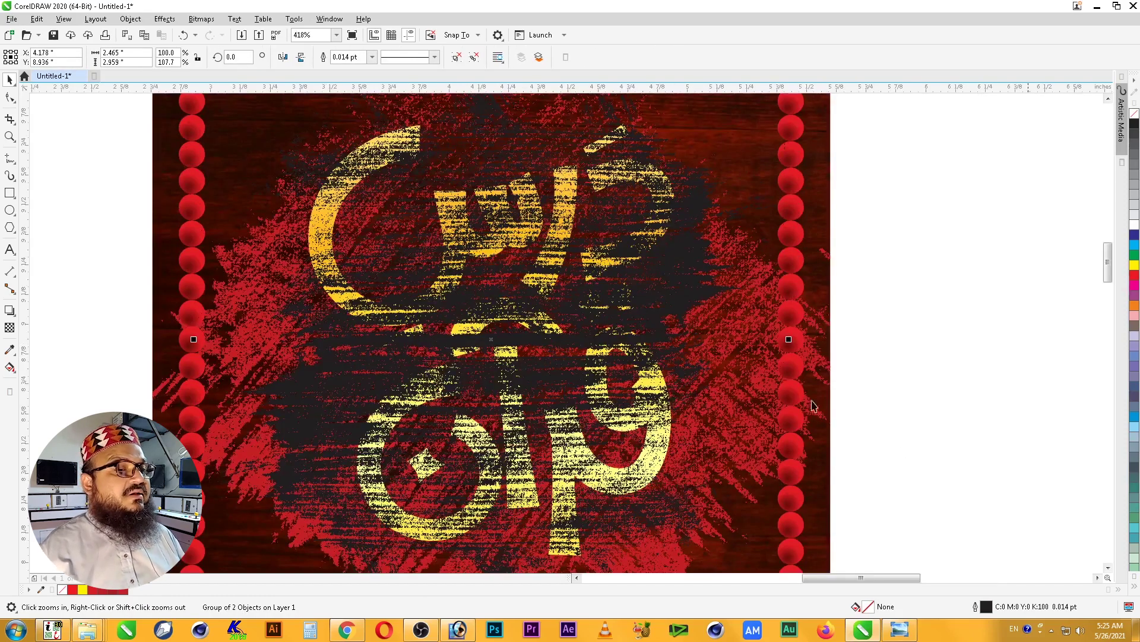
click(1134, 268)
key(ctrl+z)
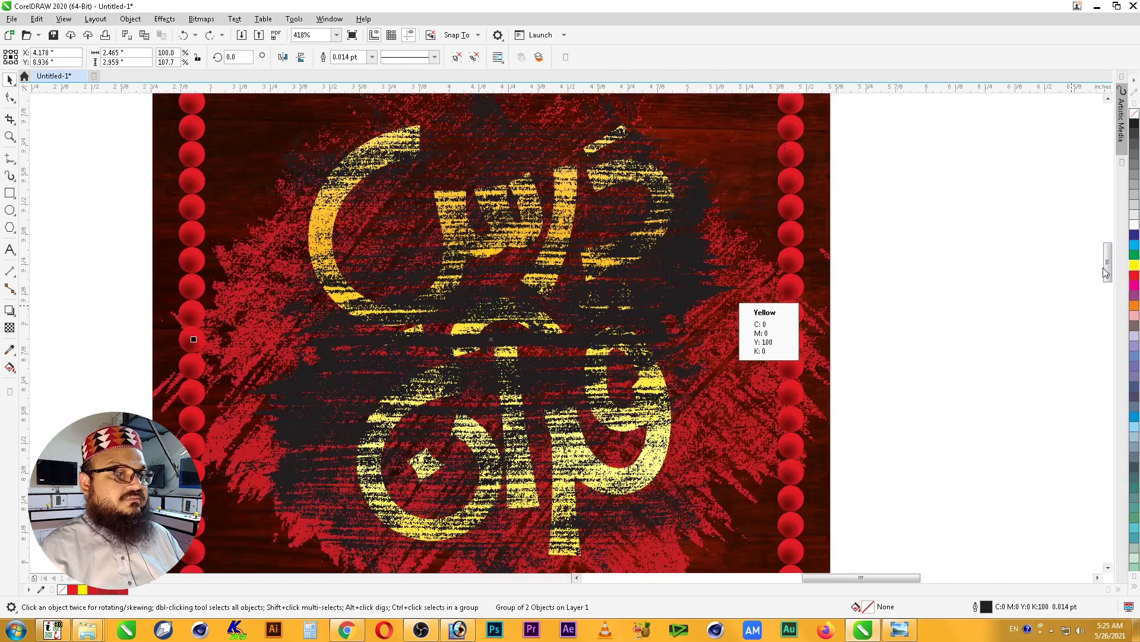
click(1133, 266)
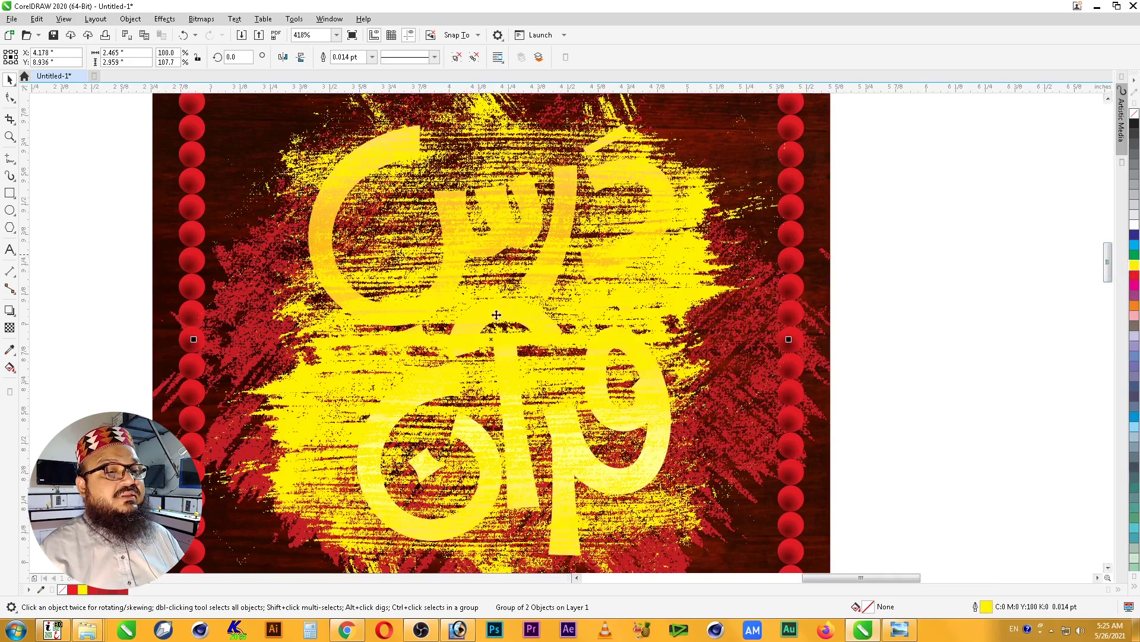
- Gradually tint the yellow brush strokes to orange, ending at C0 M38 Y100 K0
ctrl+click(1135, 280)
ctrl+click(1135, 280)
ctrl+click(1135, 281)
ctrl+click(1135, 280)
ctrl+click(1135, 281)
ctrl+click(1135, 281)
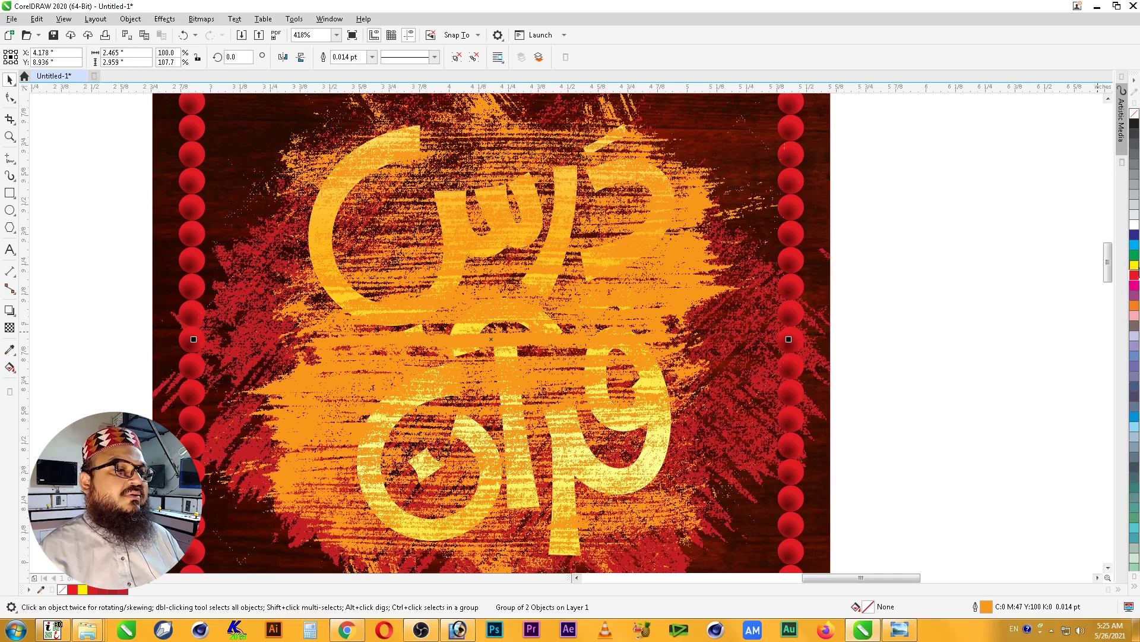
ctrl+right_click(1135, 270)
- PowerClip the orange brush-stroke group inside the calligraphic lettering and deselect it
click(1011, 302)
click(523, 257)
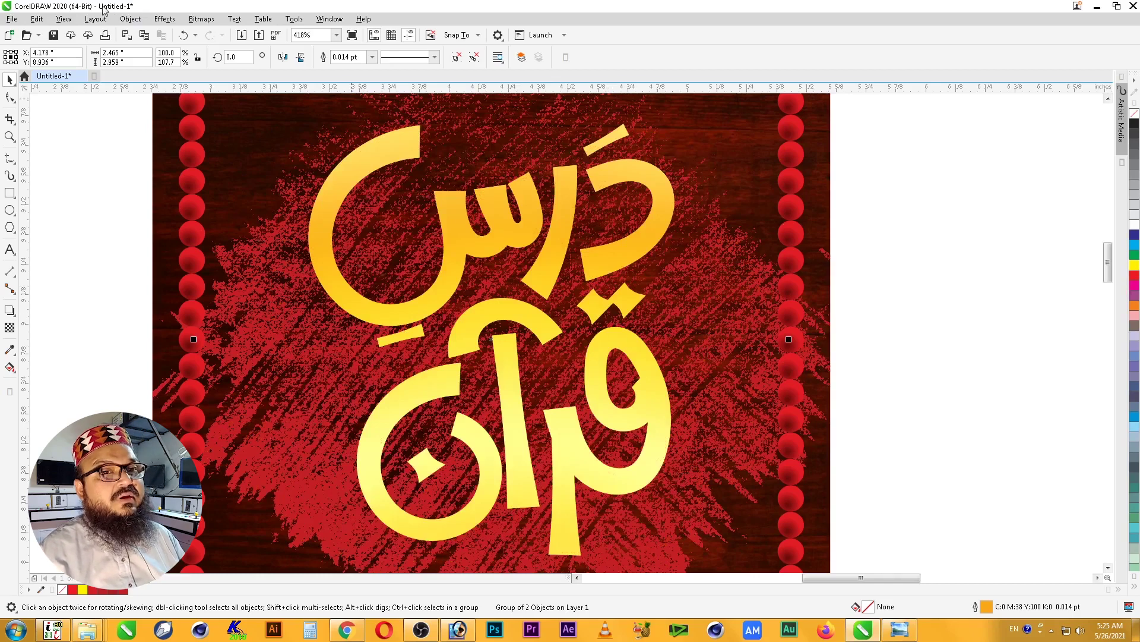
click(130, 18)
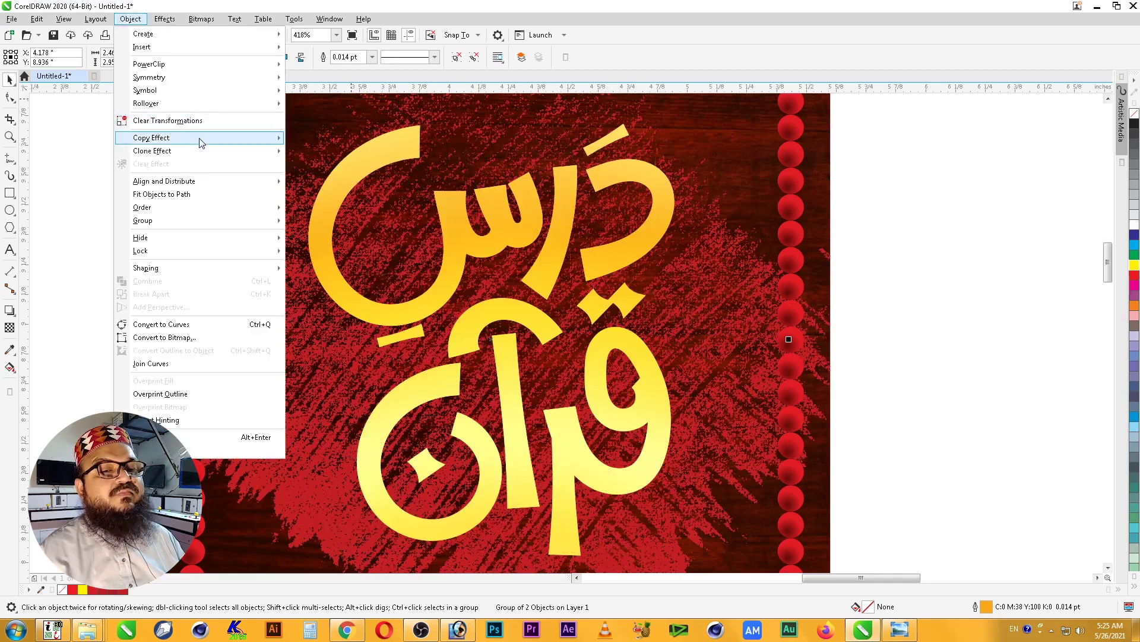
mouse_move(213, 64)
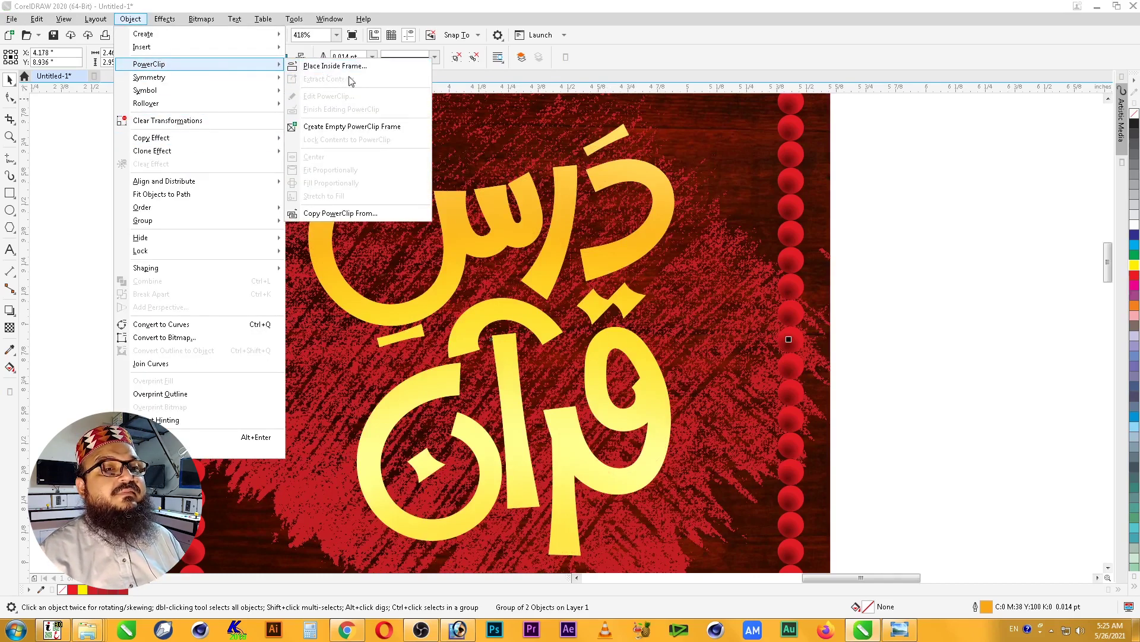
click(330, 66)
click(488, 233)
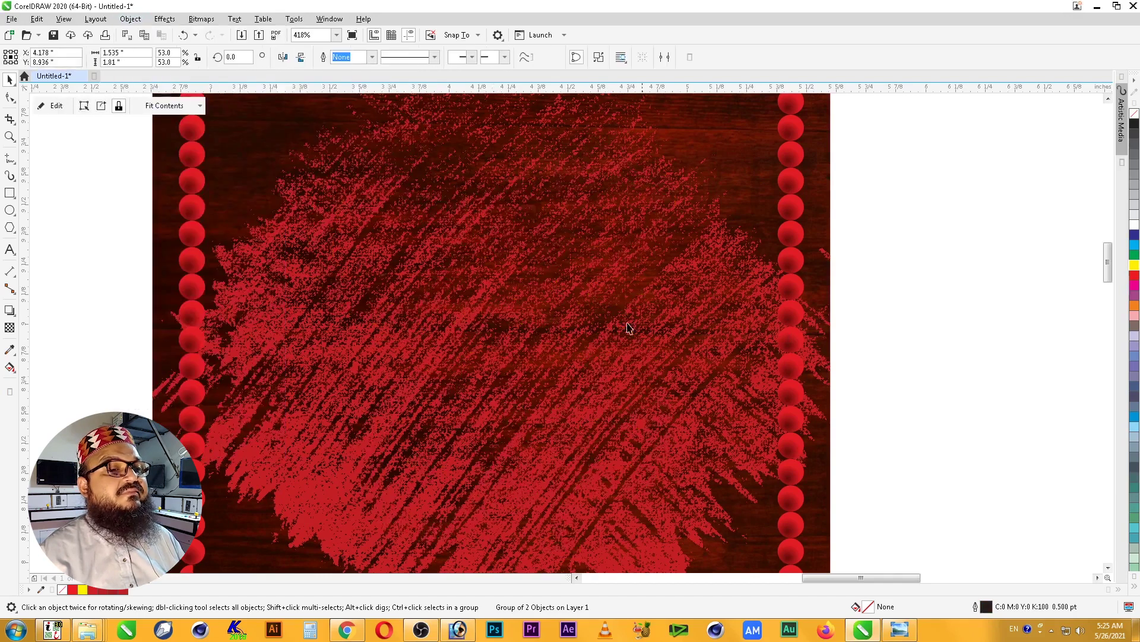
click(921, 344)
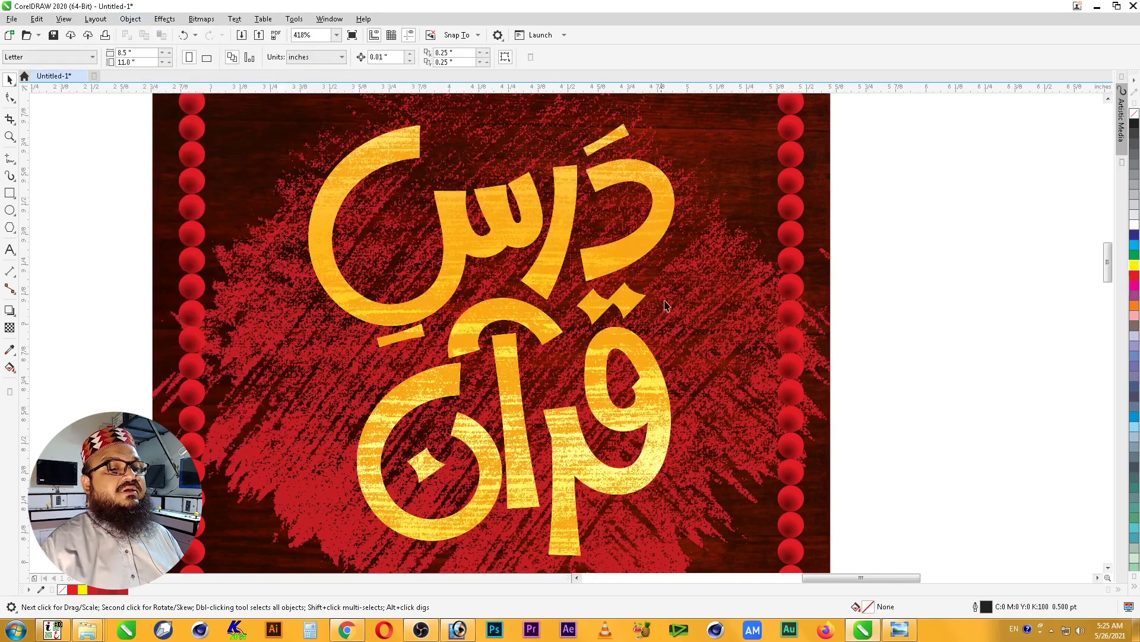
- Examine the brush texture on the lettering up close and inspect the lettering's PowerClip contents
scroll(684, 300, down, 2)
key(z)
drag(751, 187, 507, 435)
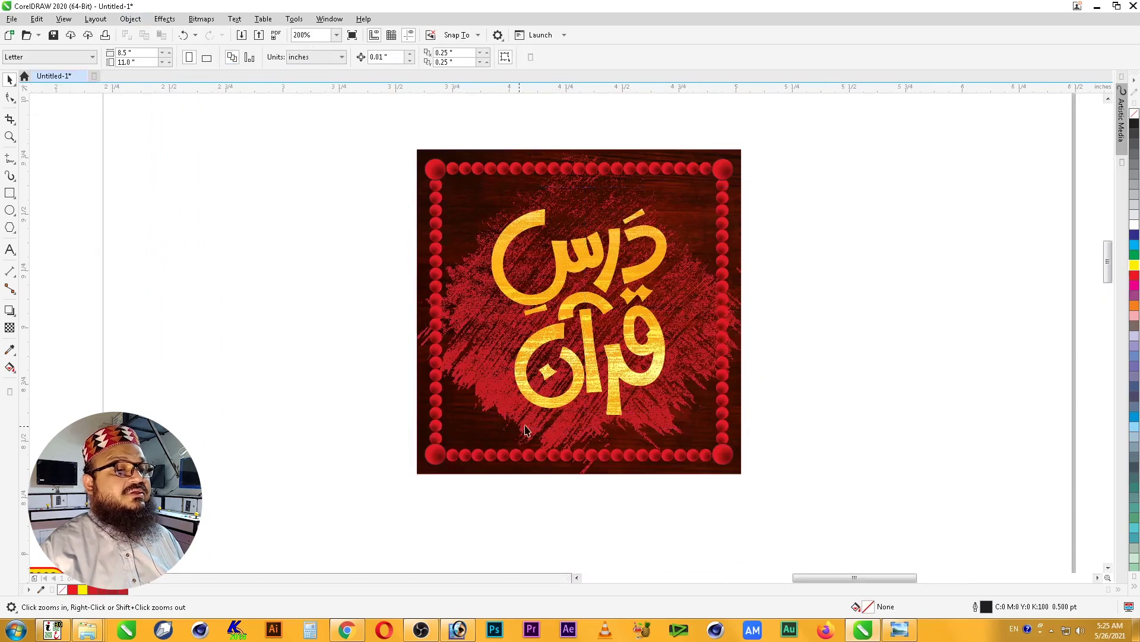
key(space)
click(668, 482)
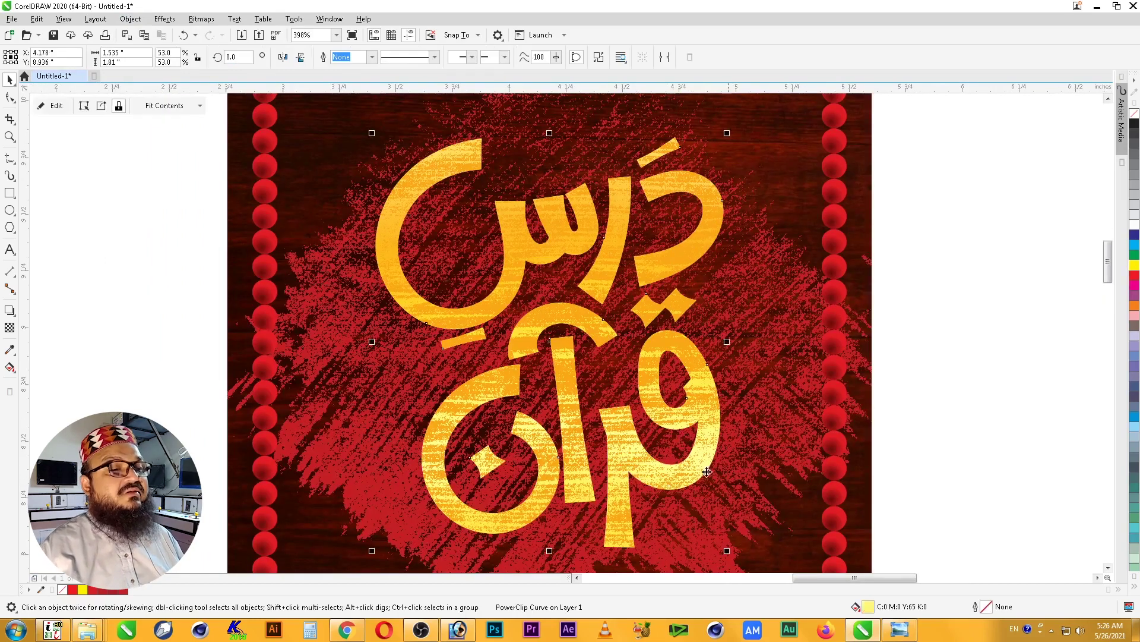
scroll(708, 286, down, 2)
key(z)
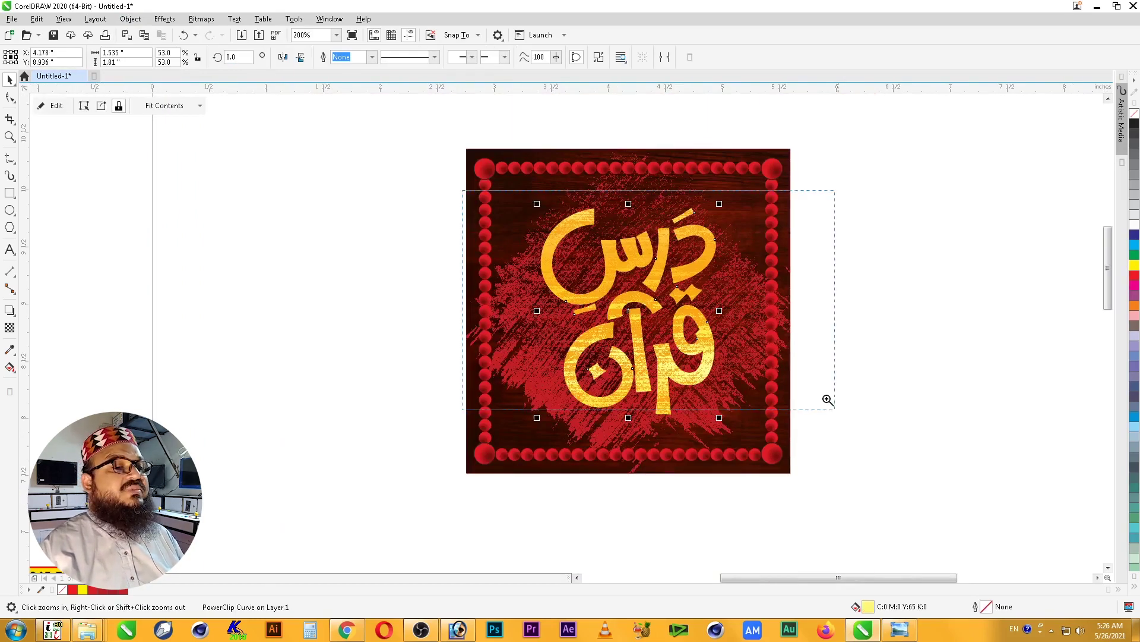
click(605, 282)
key(space)
ctrl+click(672, 303)
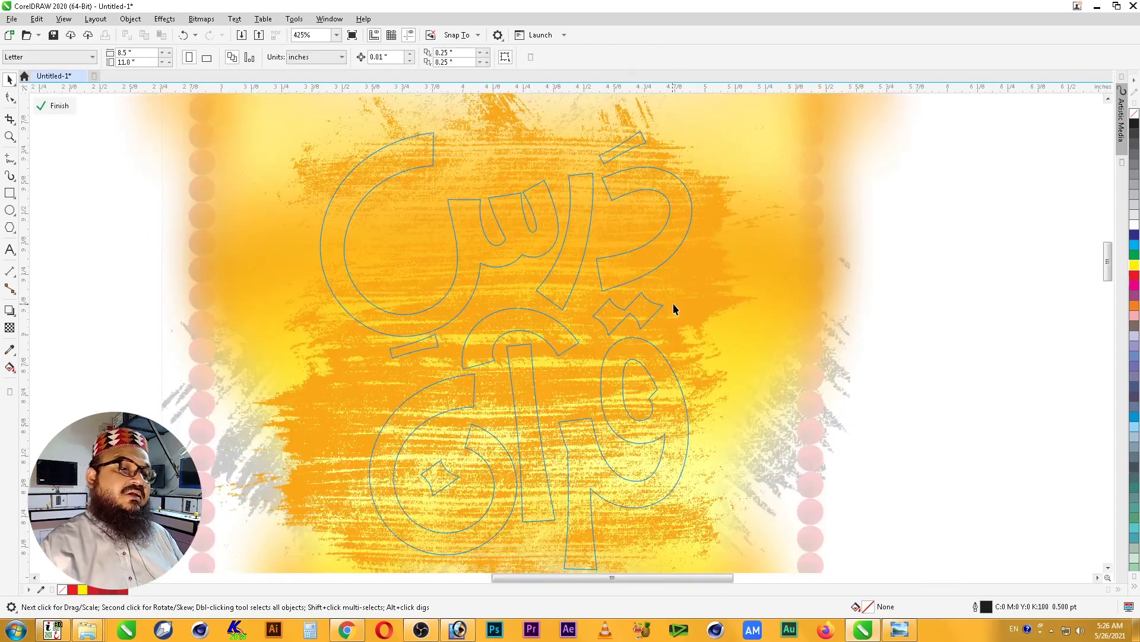
scroll(678, 301, down, 2)
ctrl+click(902, 293)
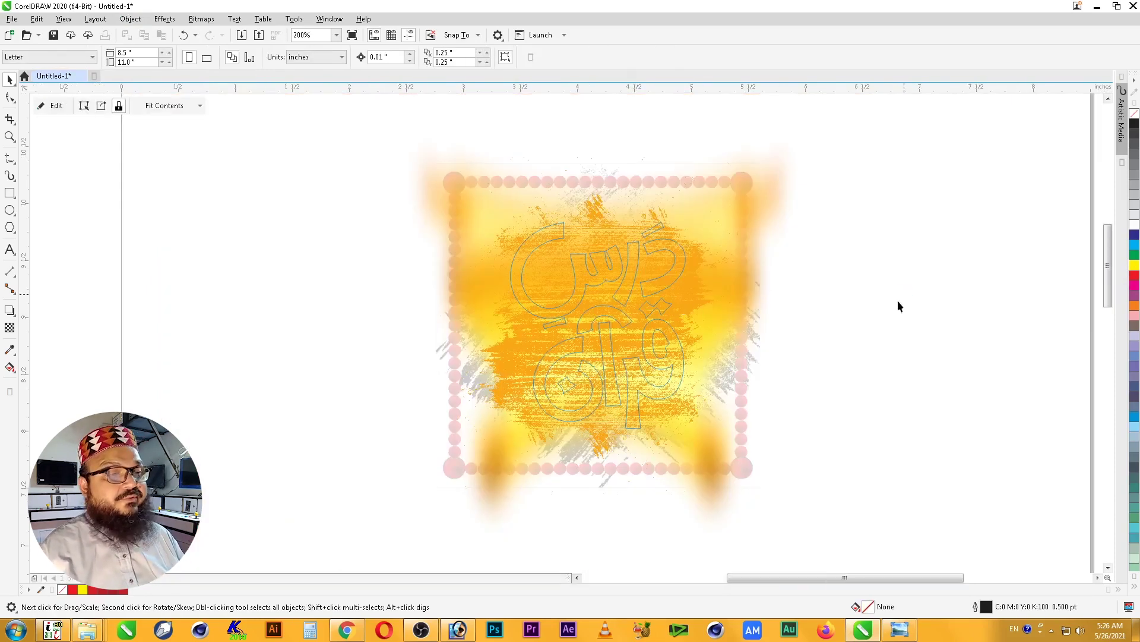
- Edit the lettering's PowerClip, move the blurred gold bitmap well away to the left of the letters, and finish editing
ctrl+click(663, 290)
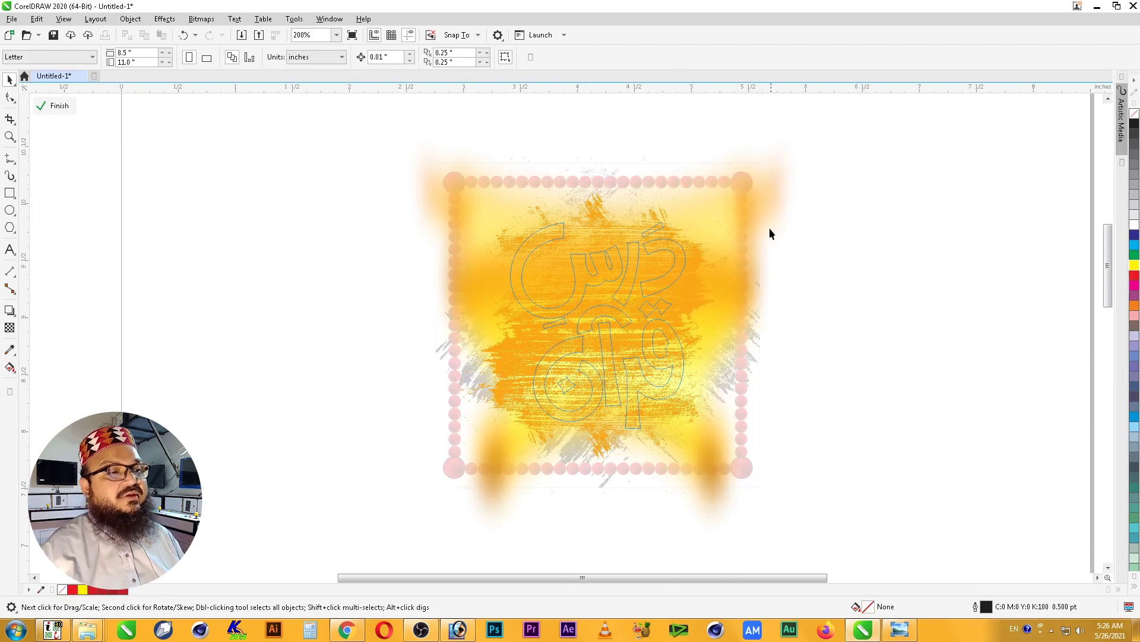
click(790, 159)
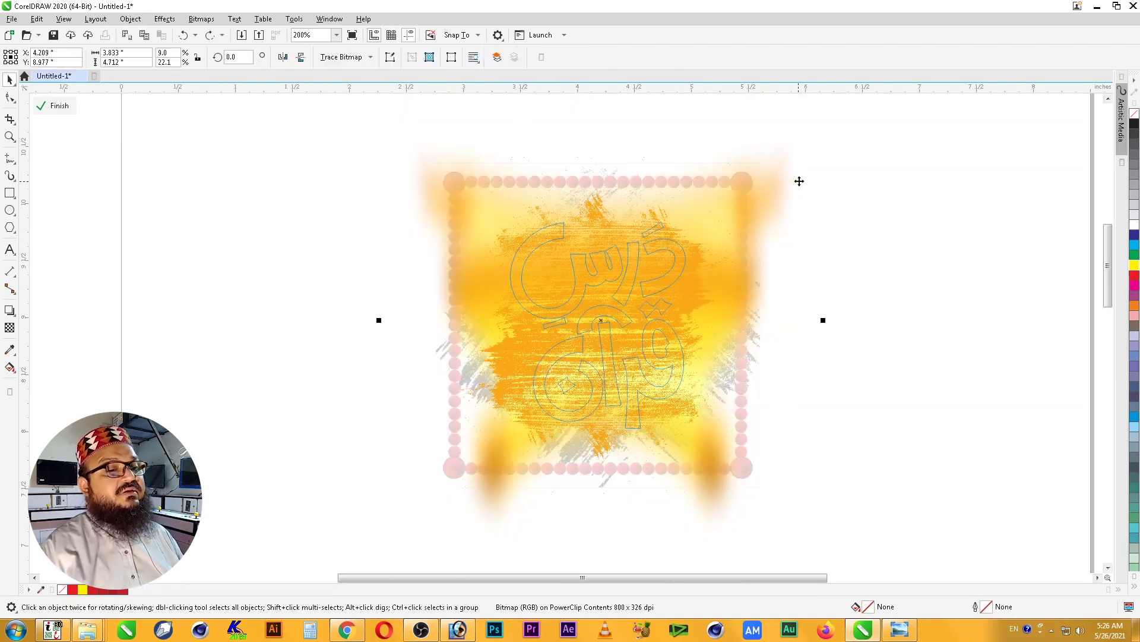
scroll(793, 182, down, 2)
key(z)
scroll(774, 178, up, 3)
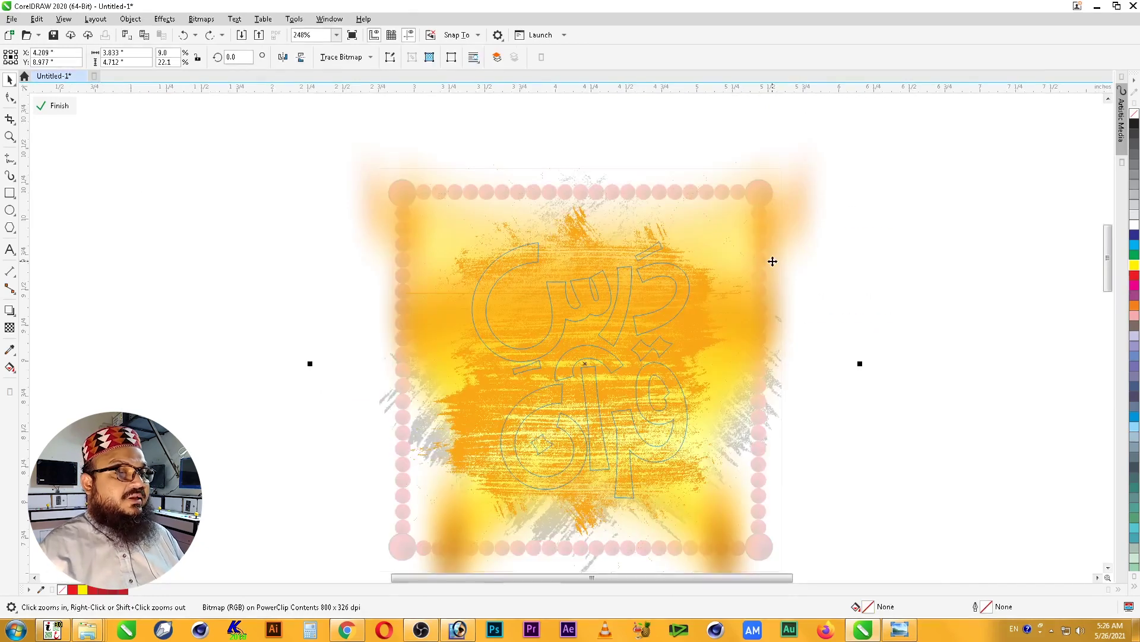
right_click(841, 214)
key(space)
drag(823, 202, 560, 209)
ctrl+click(852, 261)
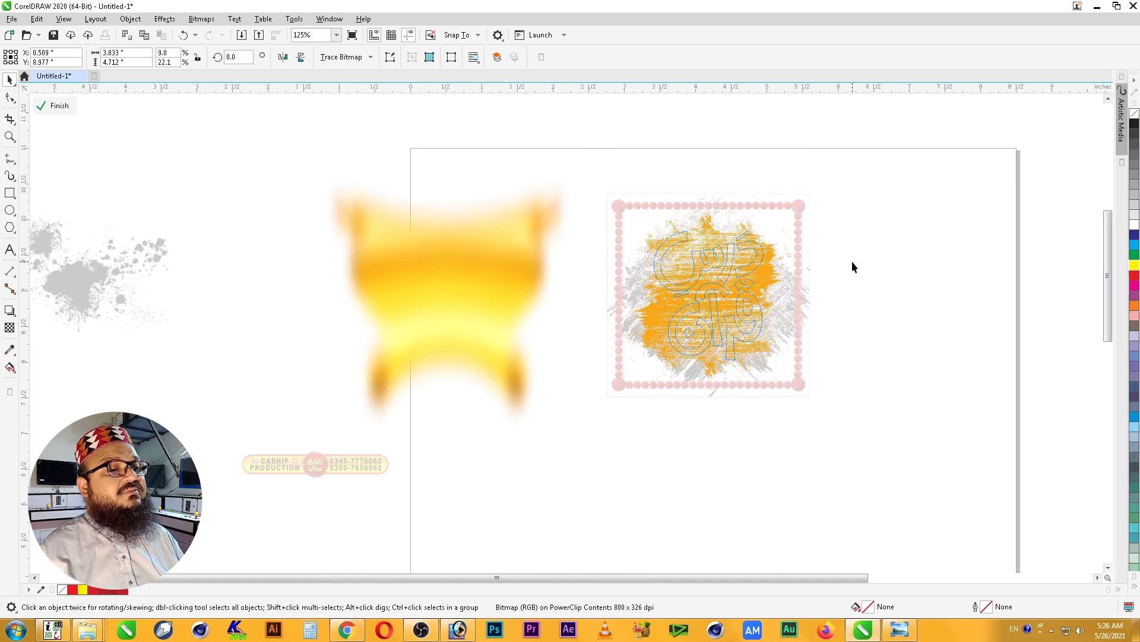
- Fill the lettering with pure yellow, C0 M0 Y100 K0, beneath its orange brush texture
key(z)
drag(588, 398, 326, 467)
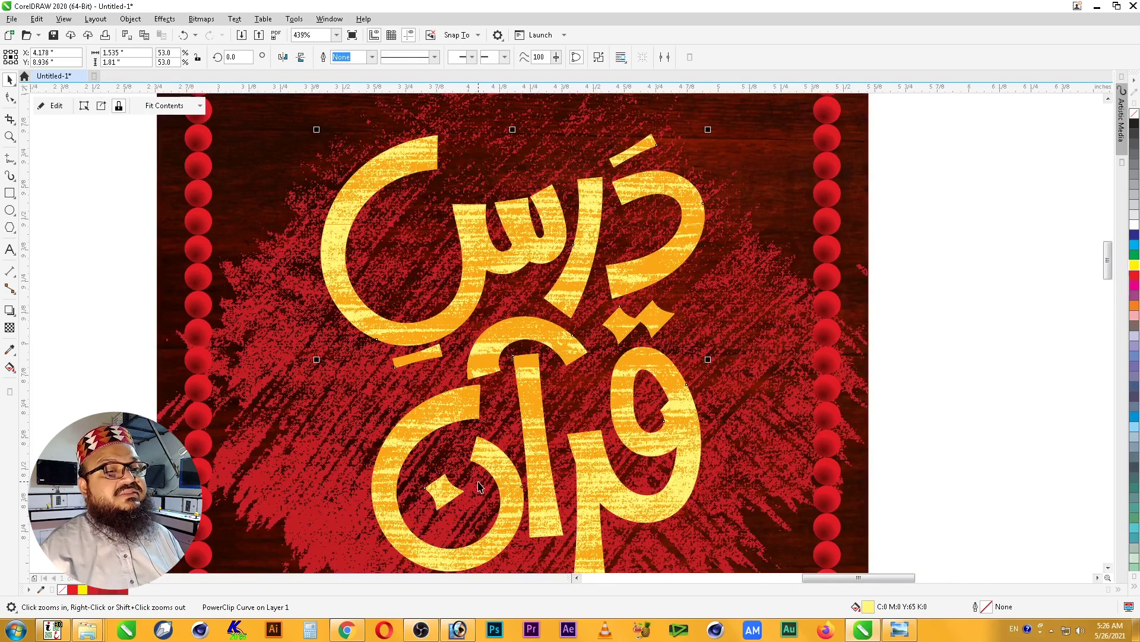
key(shift+F2)
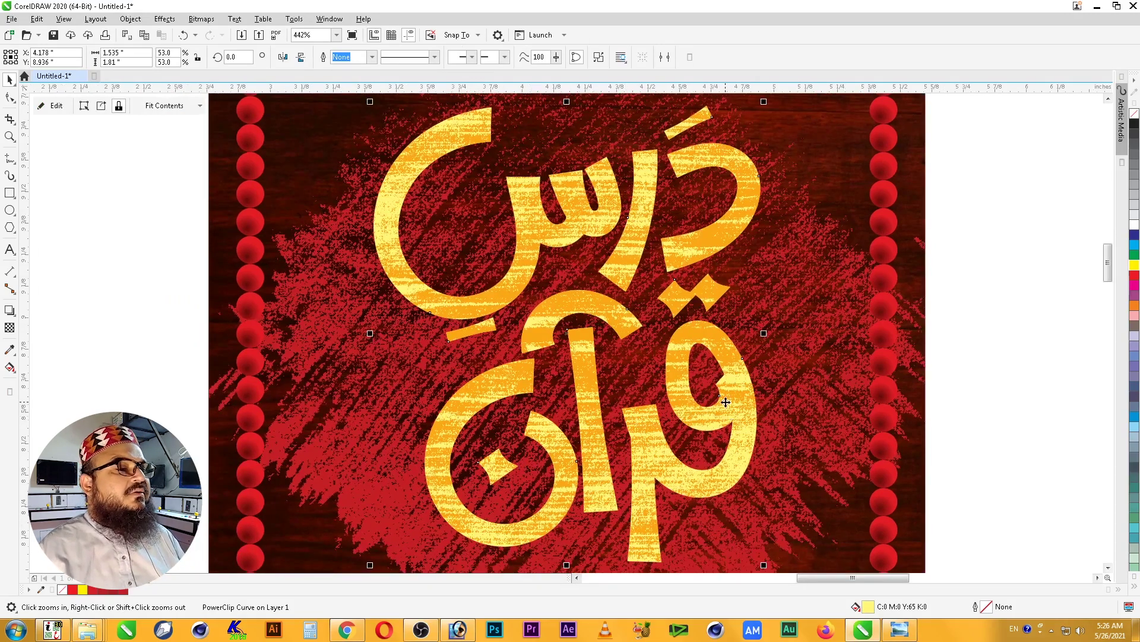
click(1135, 266)
click(1033, 293)
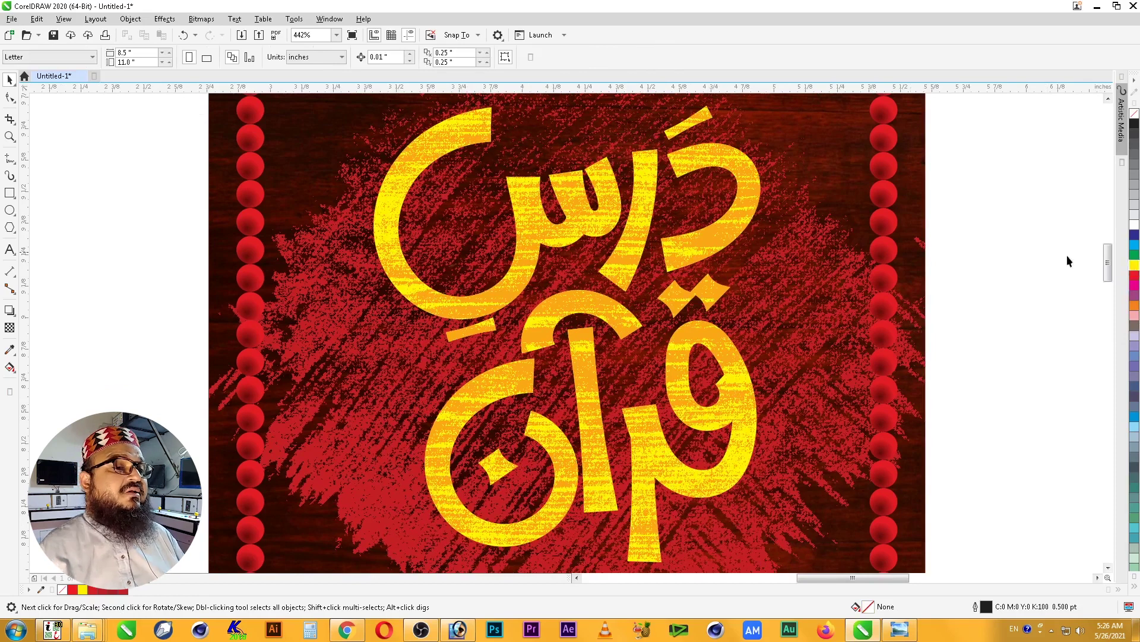
- Place a copy of the textured lettering on the empty area to the right of the design
scroll(896, 262, down, 2)
key(z)
drag(541, 108, 931, 441)
key(space)
click(657, 432)
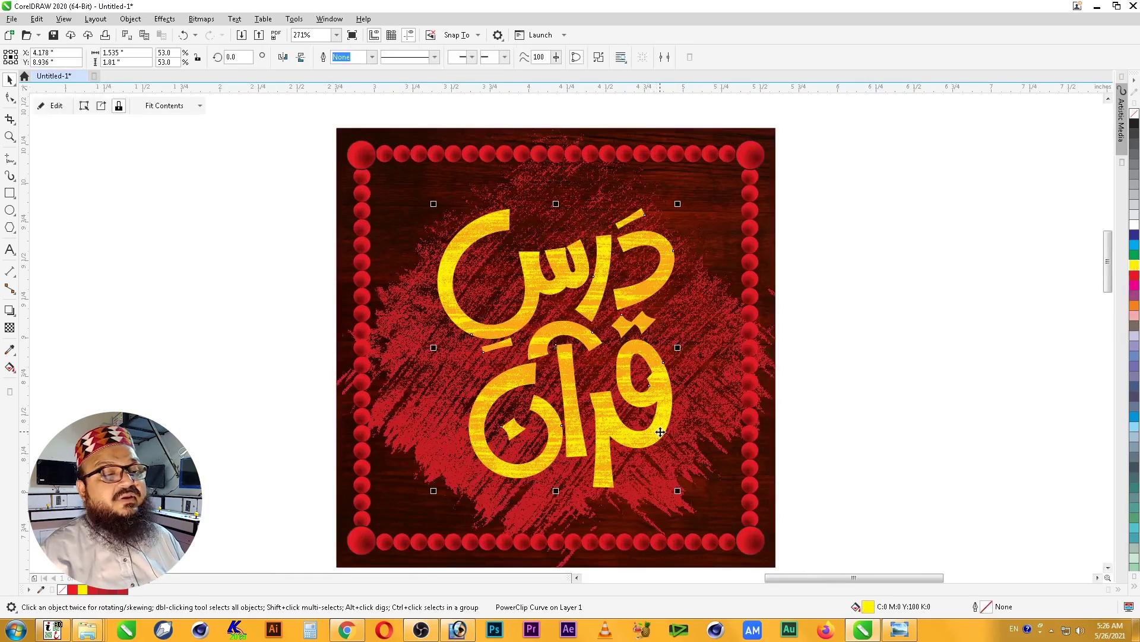
drag(522, 471, 876, 463)
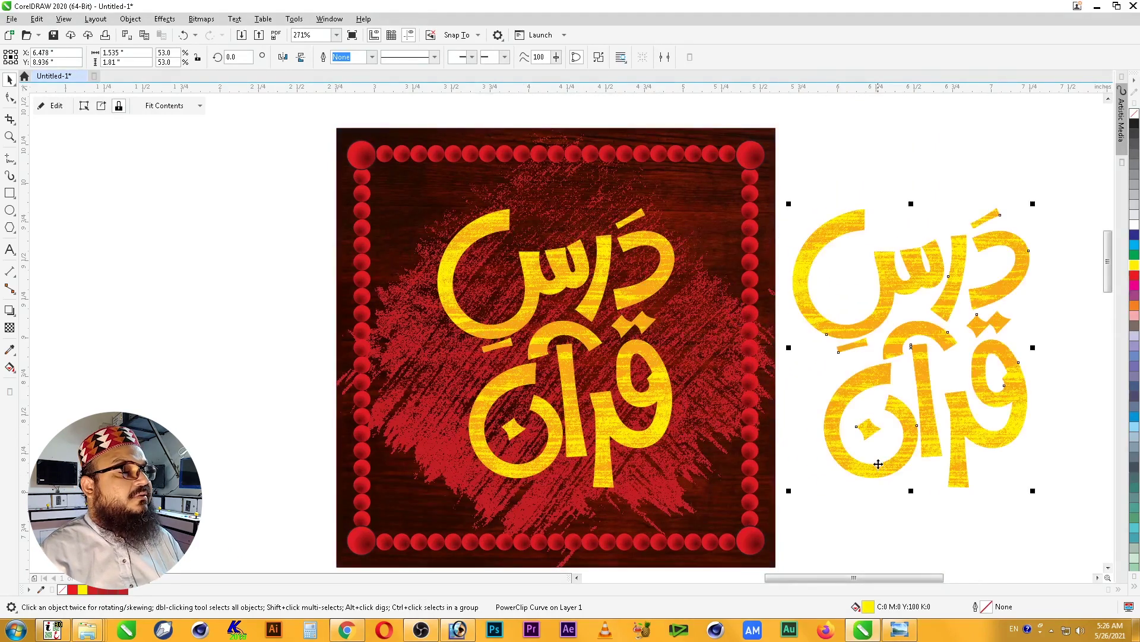
- Remove the PowerClip contents from the lettering copy and give it a 0.5 pt black outline with no fill
right_click(878, 466)
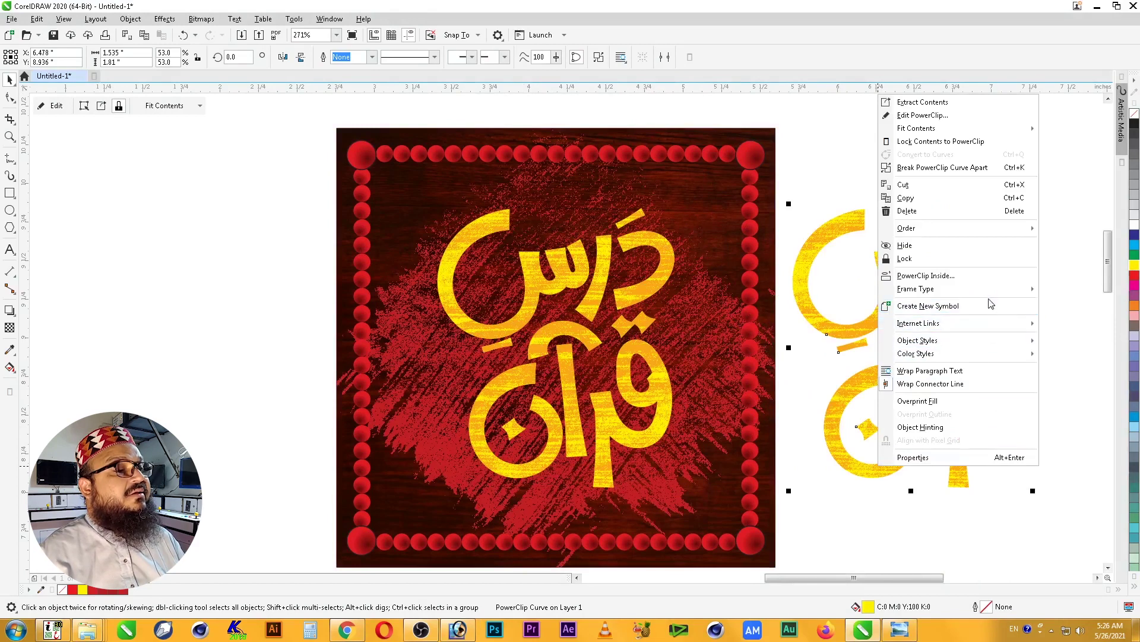
mouse_move(973, 295)
click(791, 322)
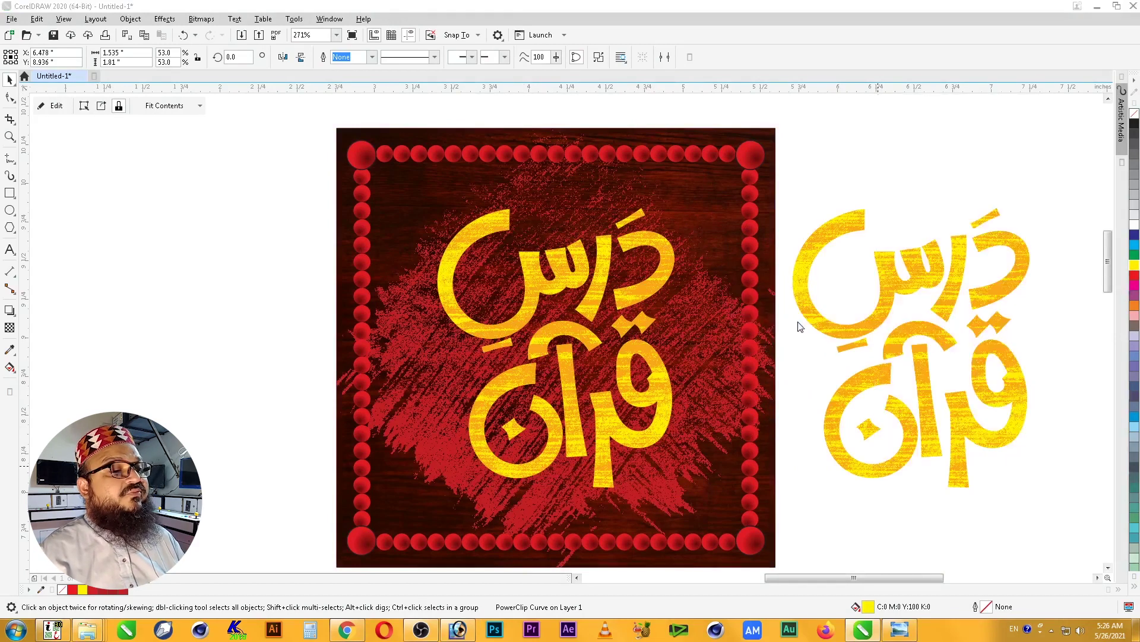
right_click(1135, 122)
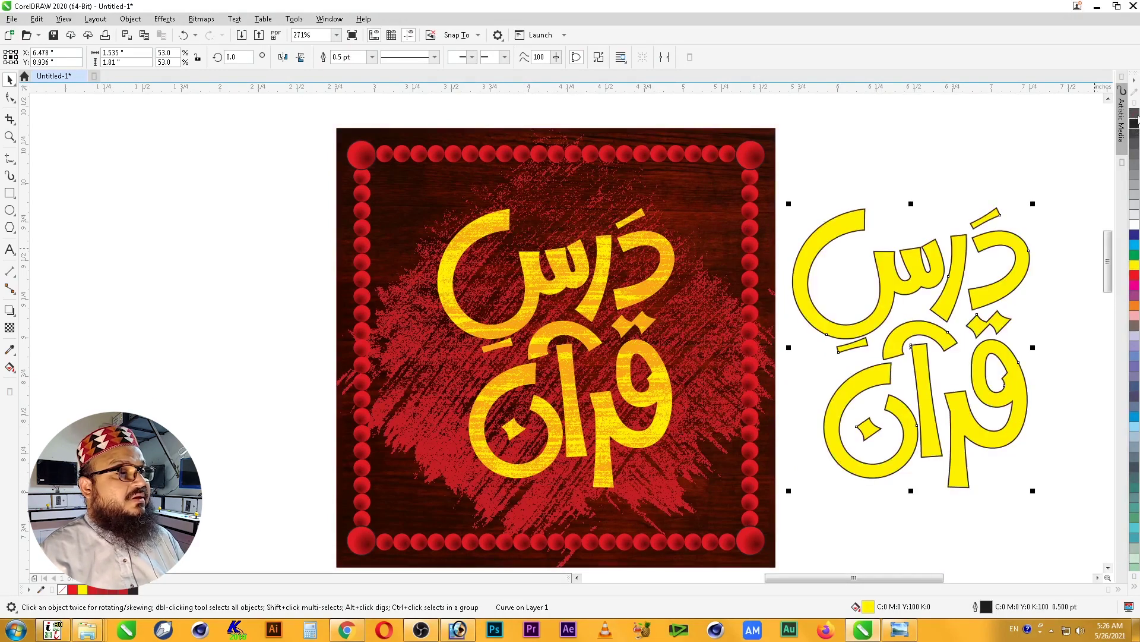
click(1135, 114)
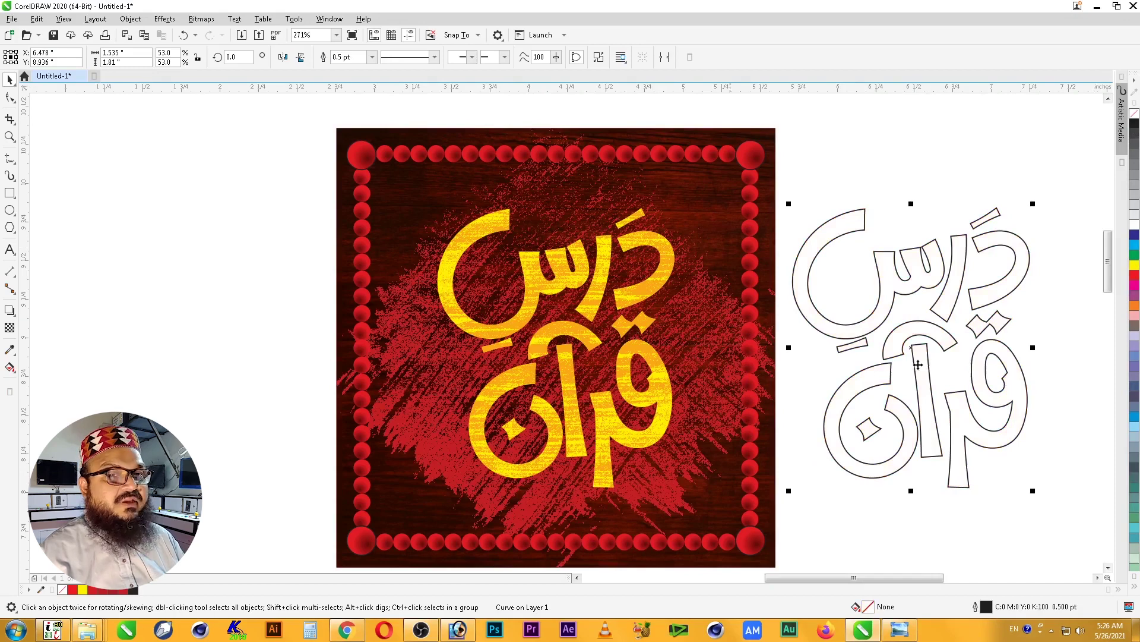
- Add a drop shadow to the outlined lettering copy with zero offset, feathering 3 and opacity 100
click(9, 309)
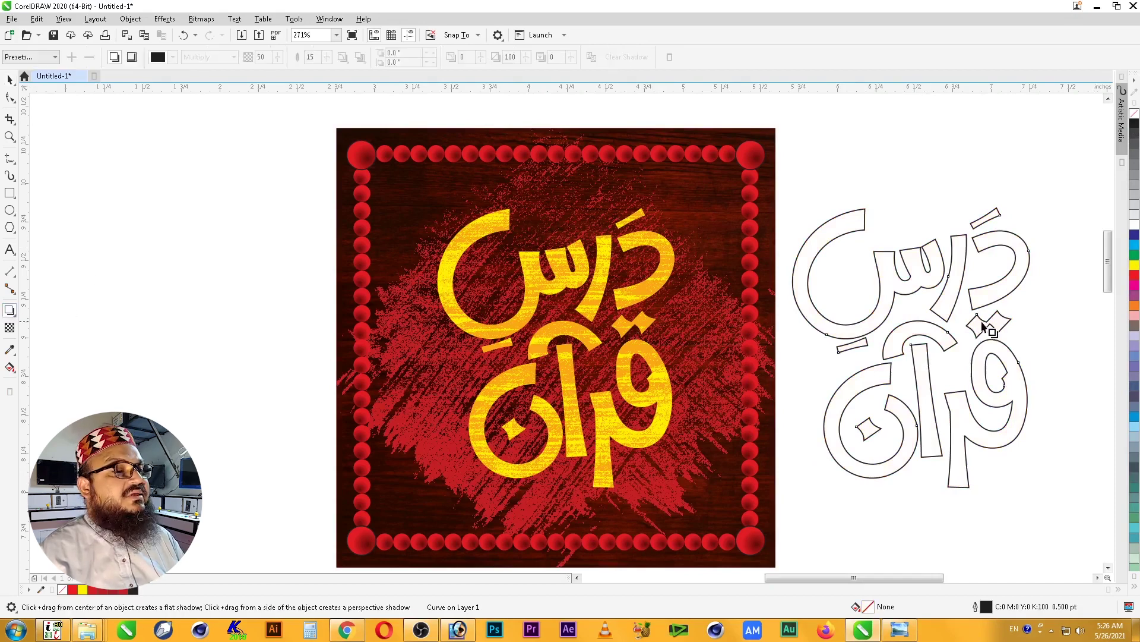
drag(911, 347, 1030, 346)
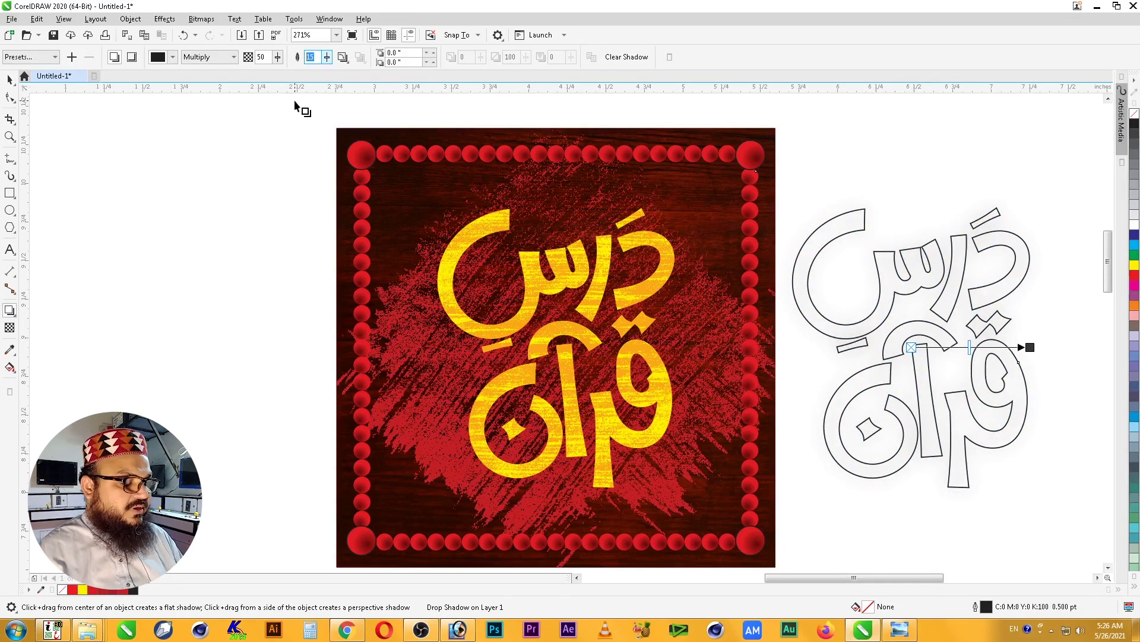
key(Return)
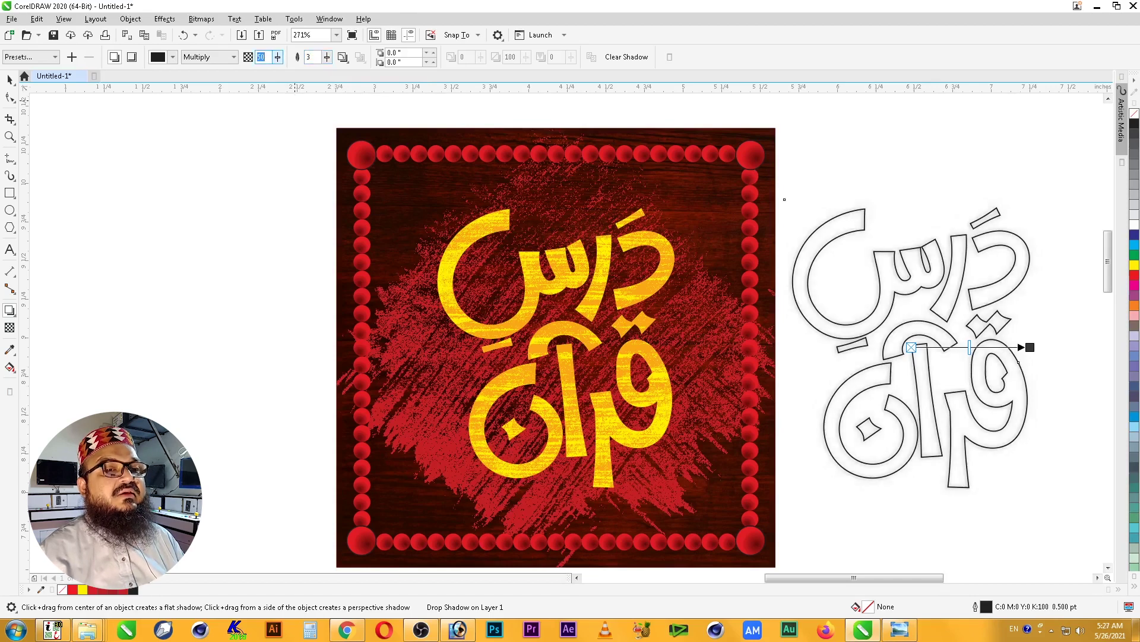
key(Return)
click(264, 57)
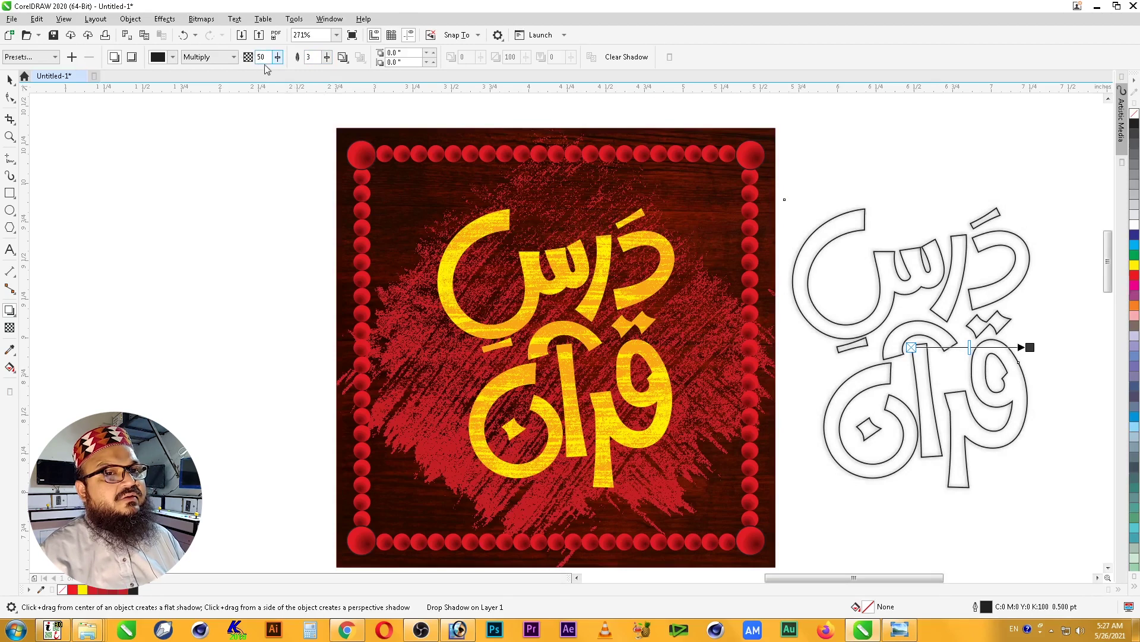
text(80)
key(Return)
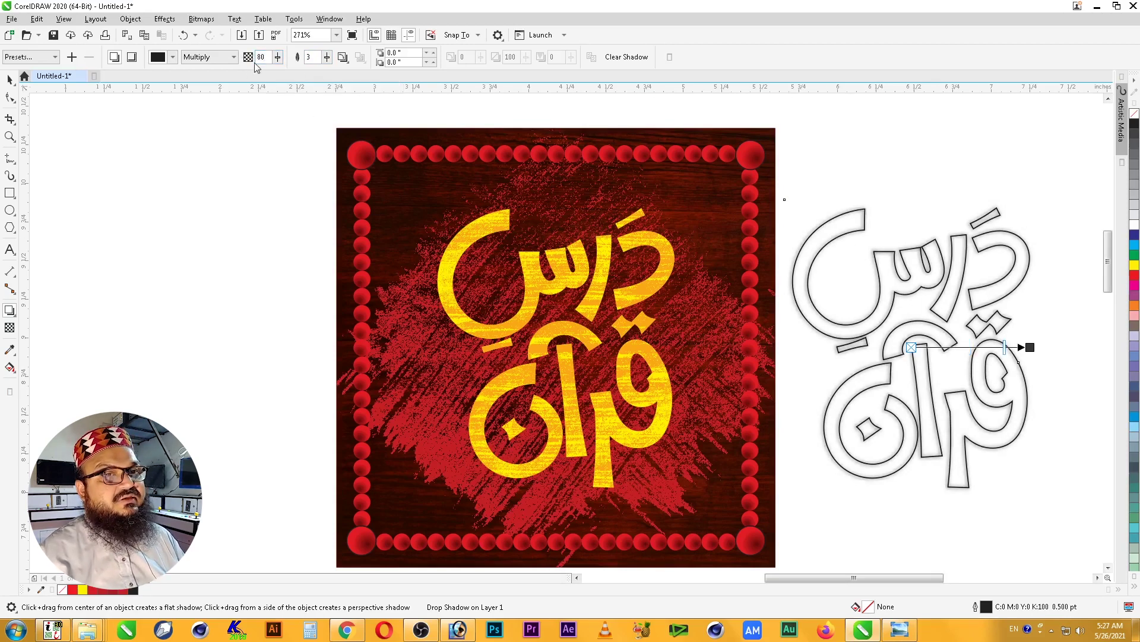
text(1)
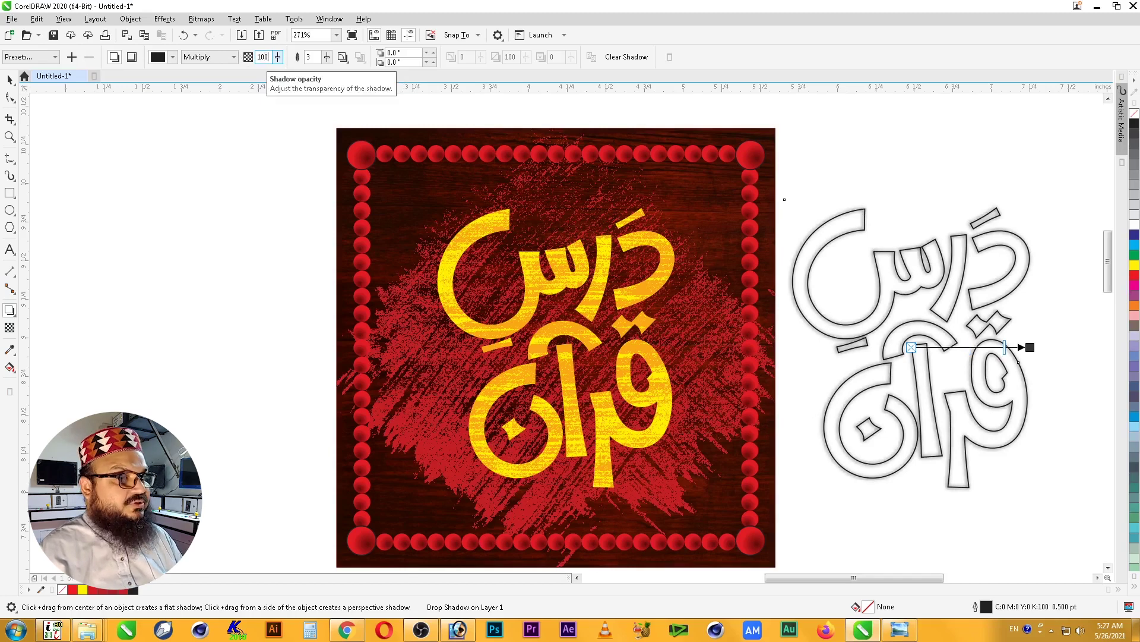
text(00)
- Set the copy's drop shadow to the Normal merge mode and color it orange, C0 M60 Y100 K0
click(203, 57)
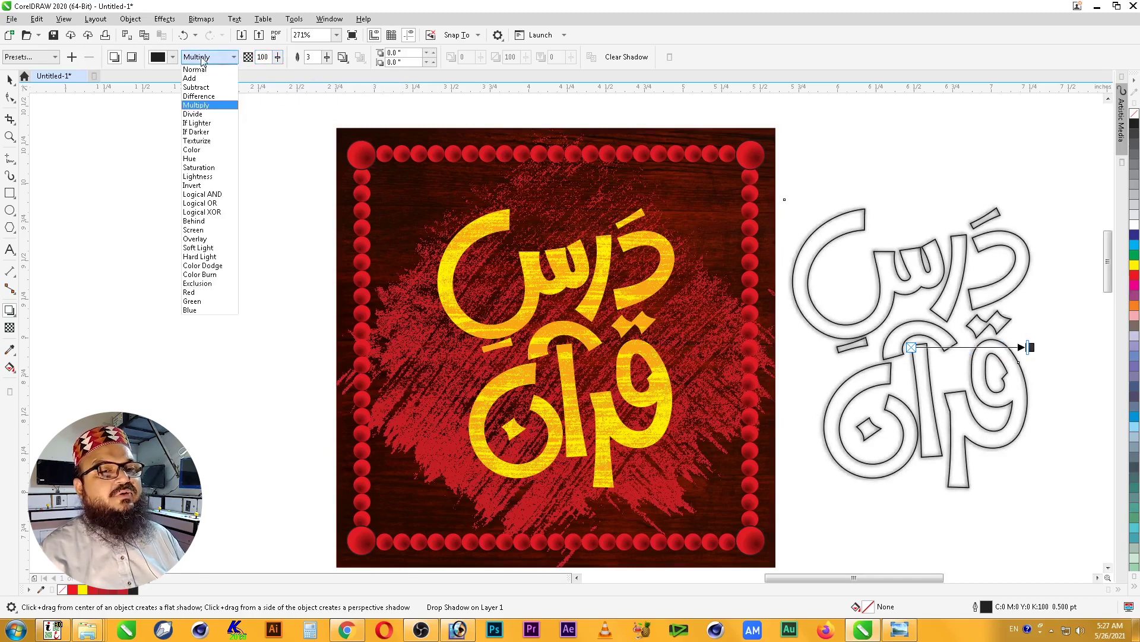
click(202, 70)
click(173, 58)
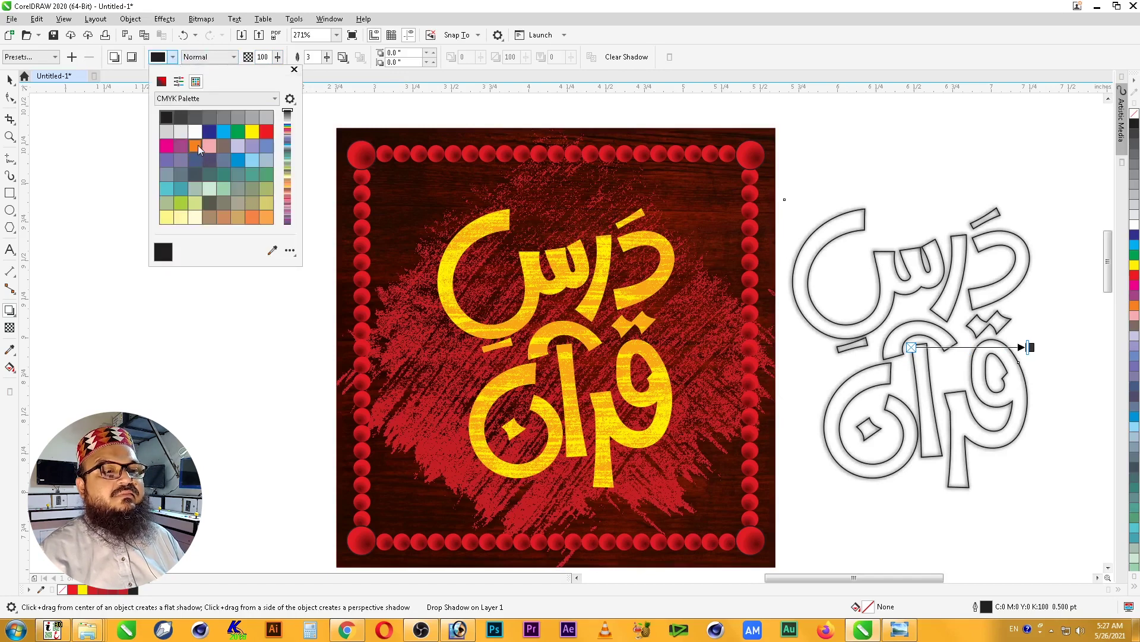
click(196, 146)
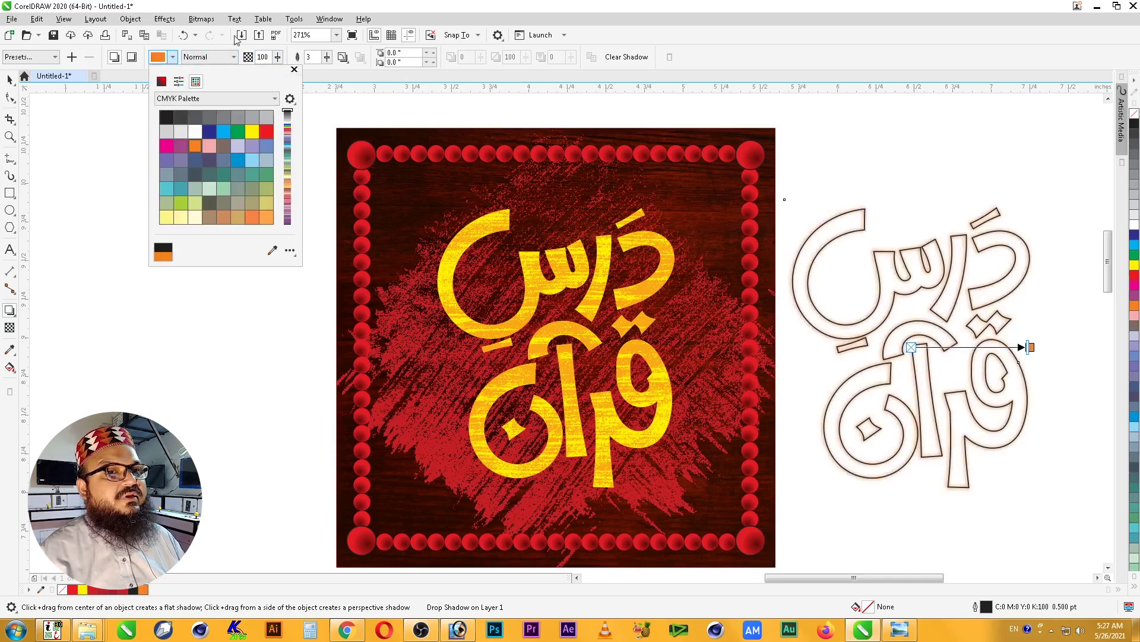
click(257, 5)
- Set the orange shadow's feathering direction to Outside and its feathering to 2
click(343, 57)
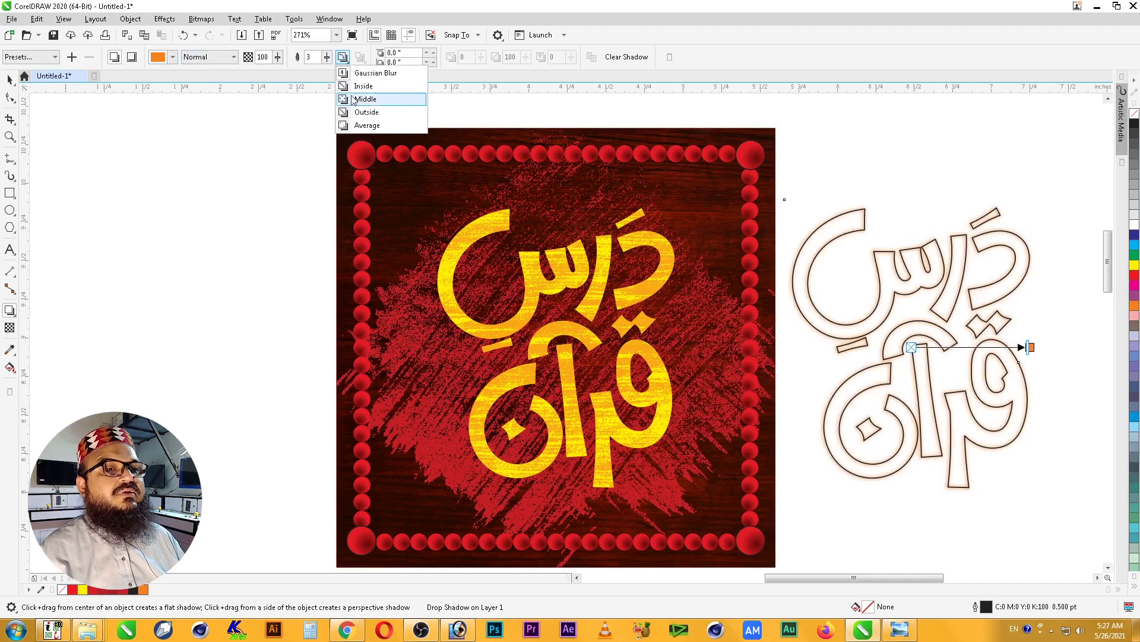
click(364, 120)
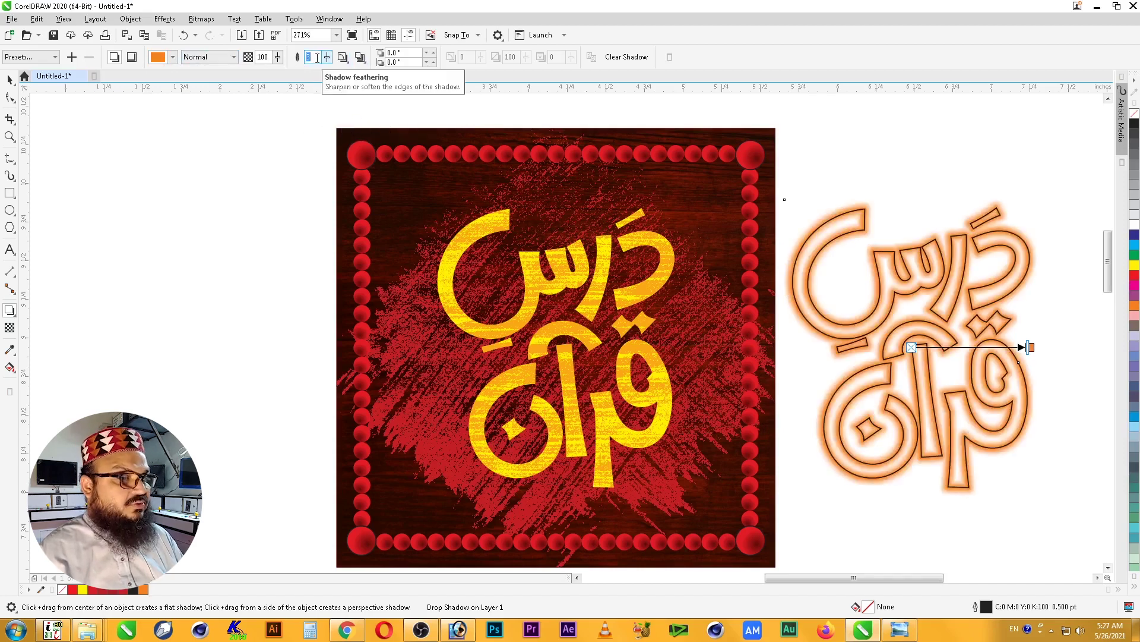
text(2)
key(Return)
- Break the orange drop shadow apart from the outlined lettering copy and move it upward off the outlines
key(space)
right_click(1020, 219)
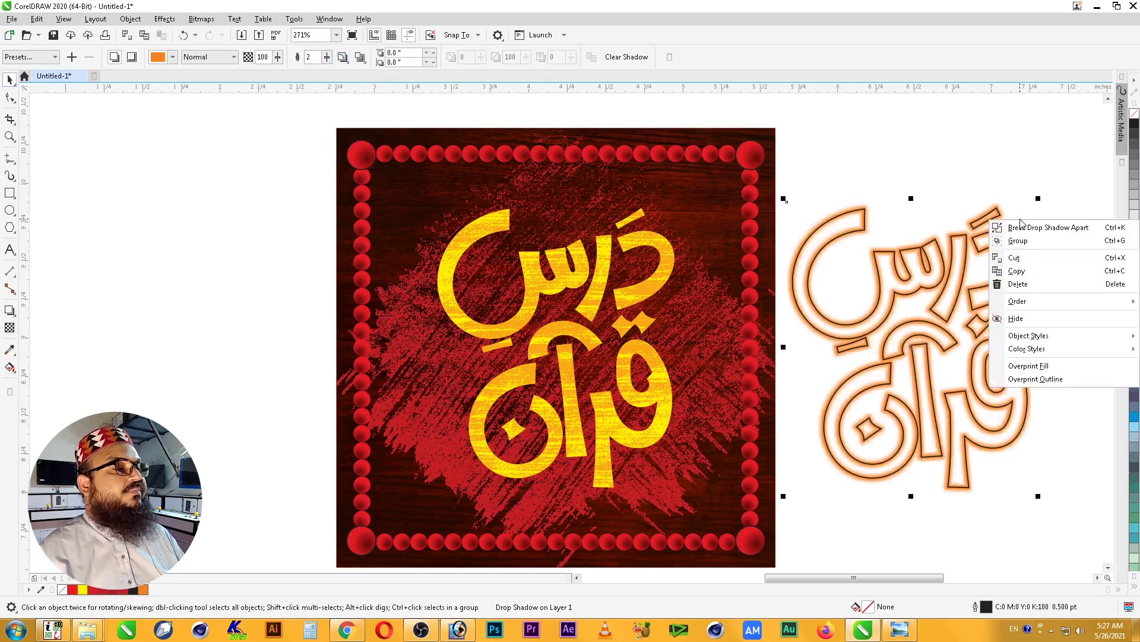
click(1030, 228)
drag(1025, 280, 1030, 233)
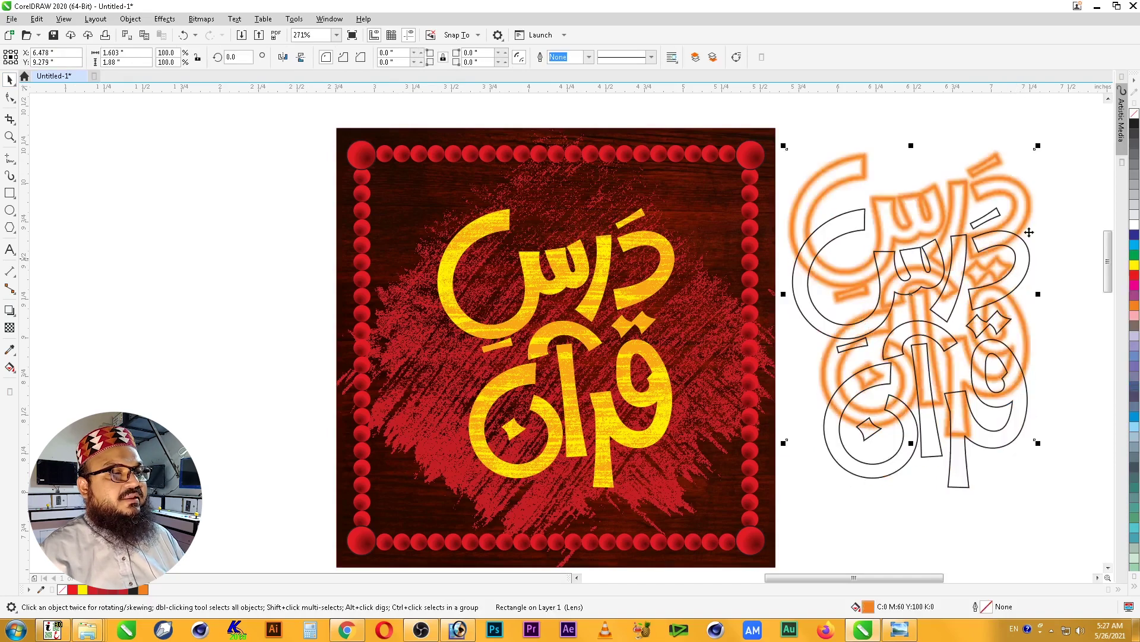
- Align the separated orange shadow to the horizontal and vertical center of the textured yellow lettering
shift+click(639, 299)
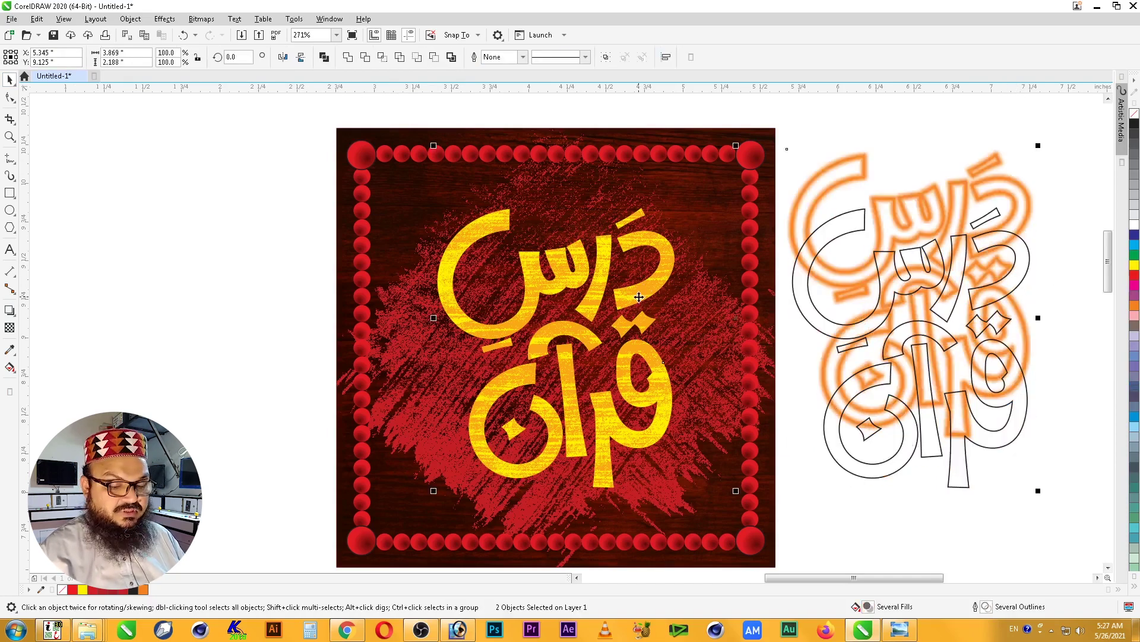
key(e)
key(c)
click(856, 123)
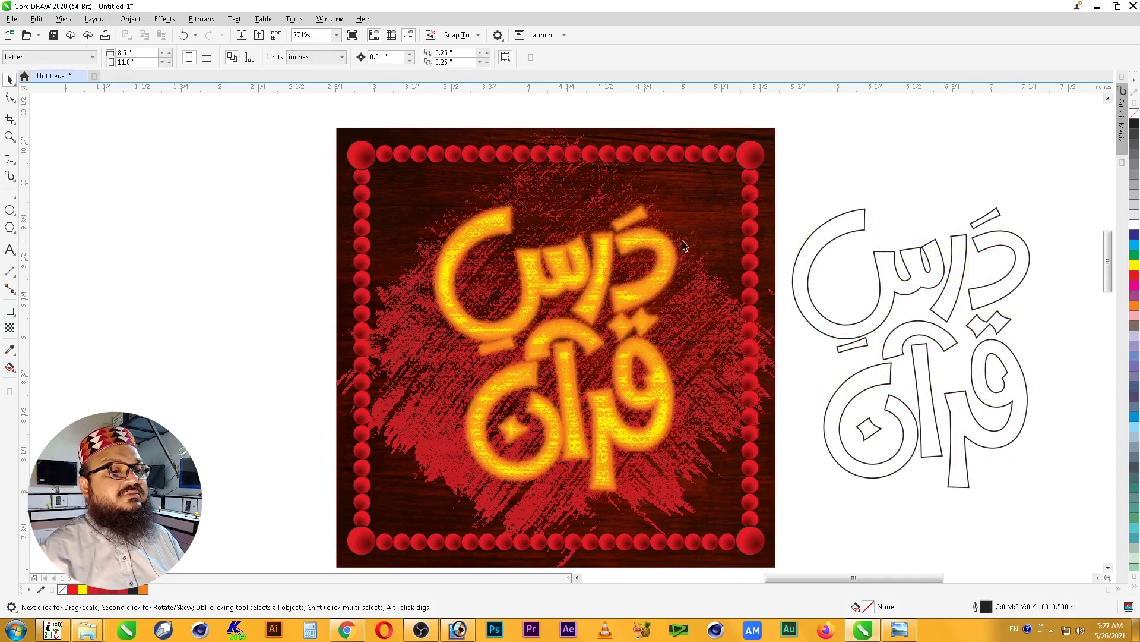
- Send the orange shadow to the back and PowerClip it inside the textured yellow lettering
click(674, 250)
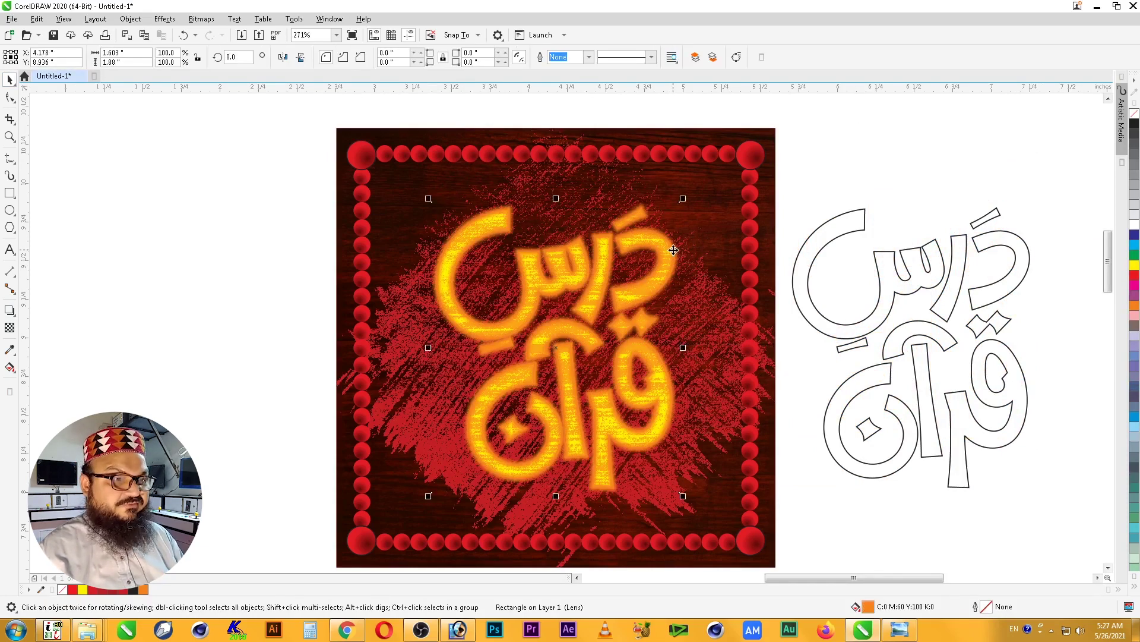
key(shift+Page_Down)
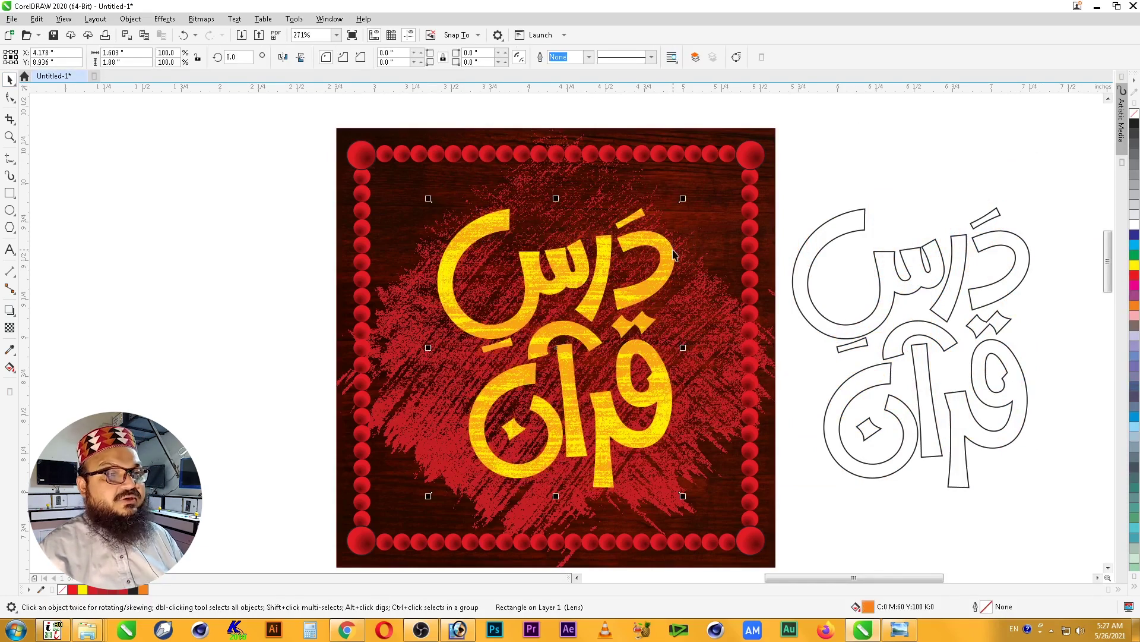
click(130, 18)
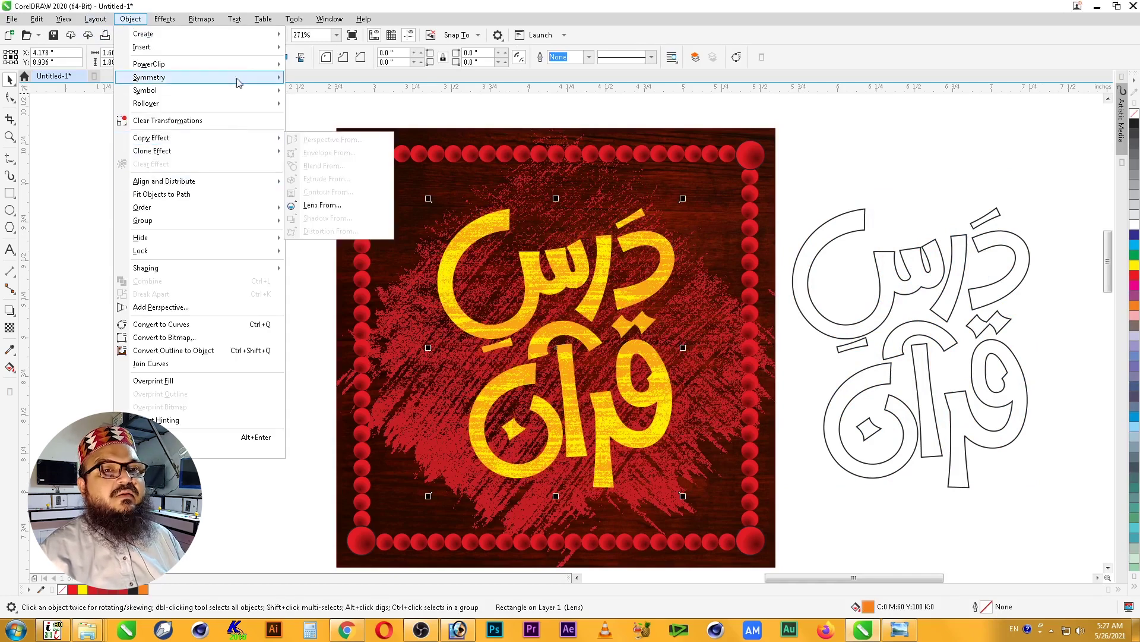
mouse_move(278, 70)
click(335, 66)
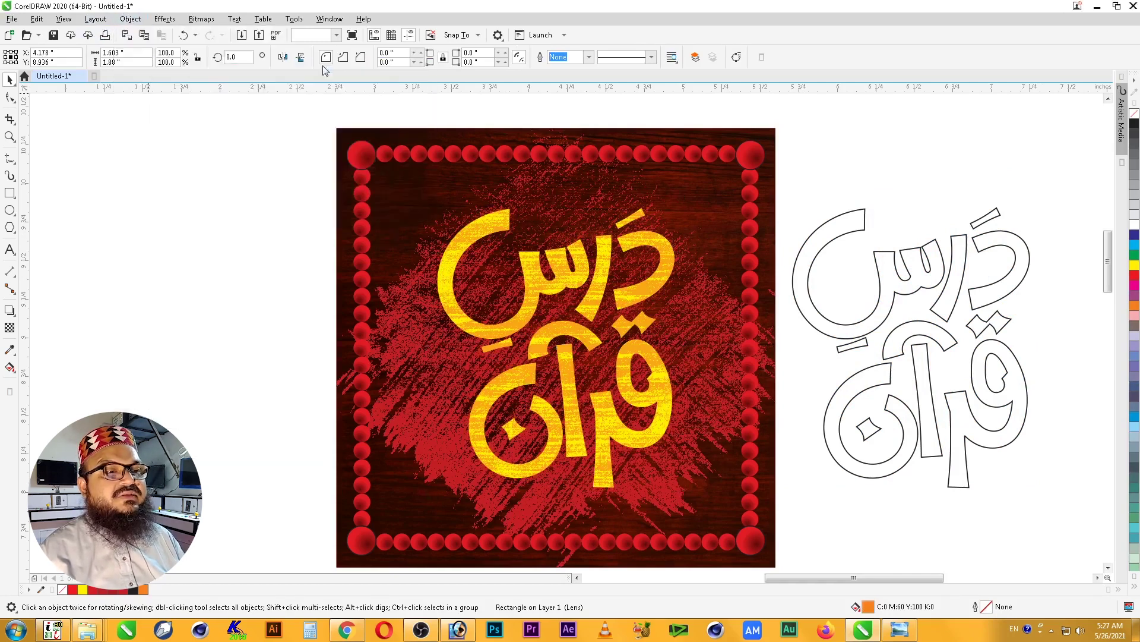
click(637, 252)
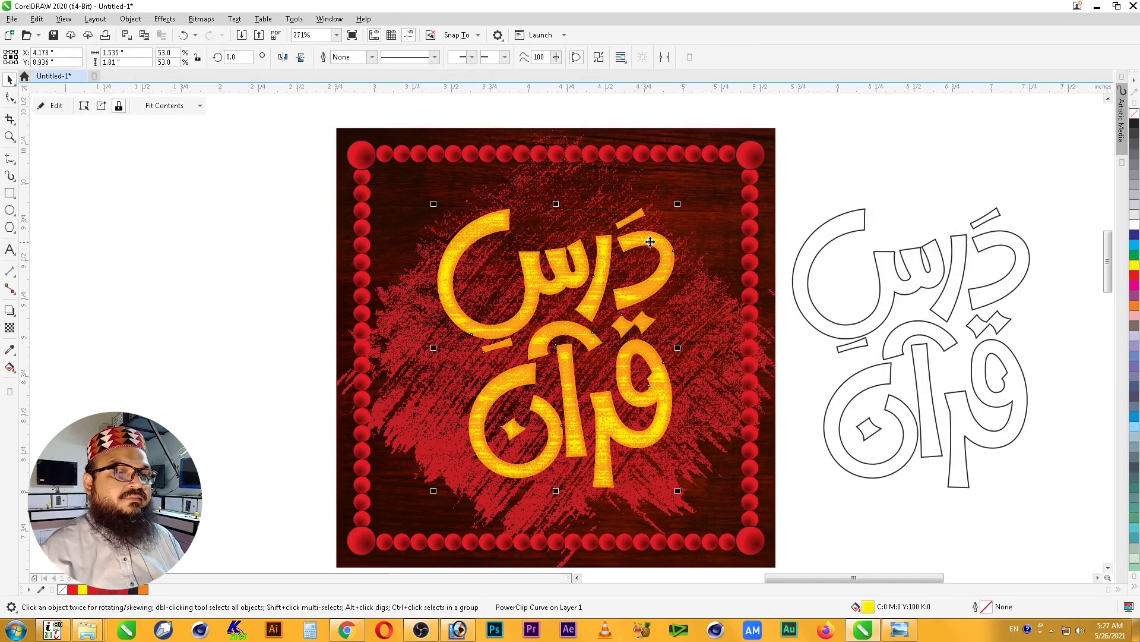
click(806, 188)
- Add a drop shadow to the textured lettering, offset down and to the left by about -0.013" and -0.022"
key(z)
drag(722, 185, 393, 514)
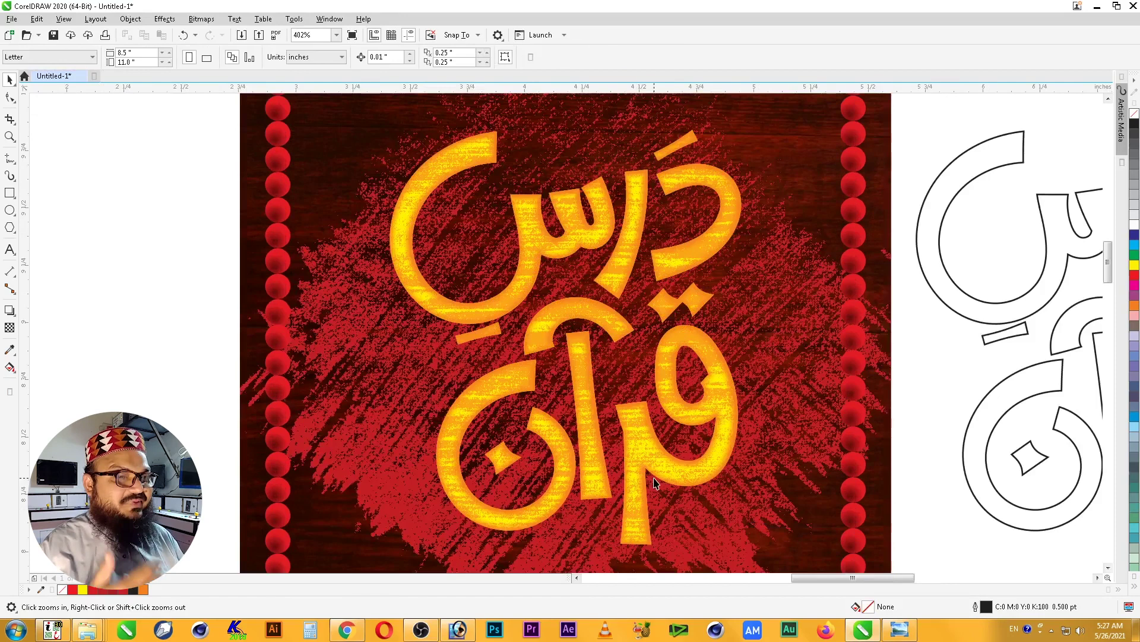
key(space)
click(702, 266)
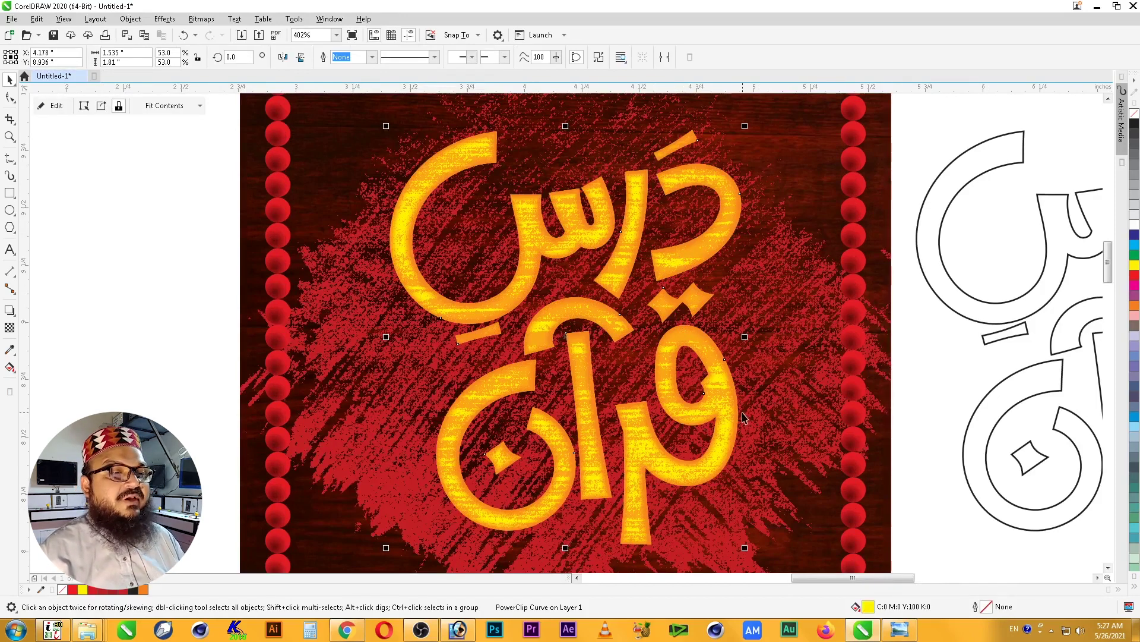
key(F3)
key(z)
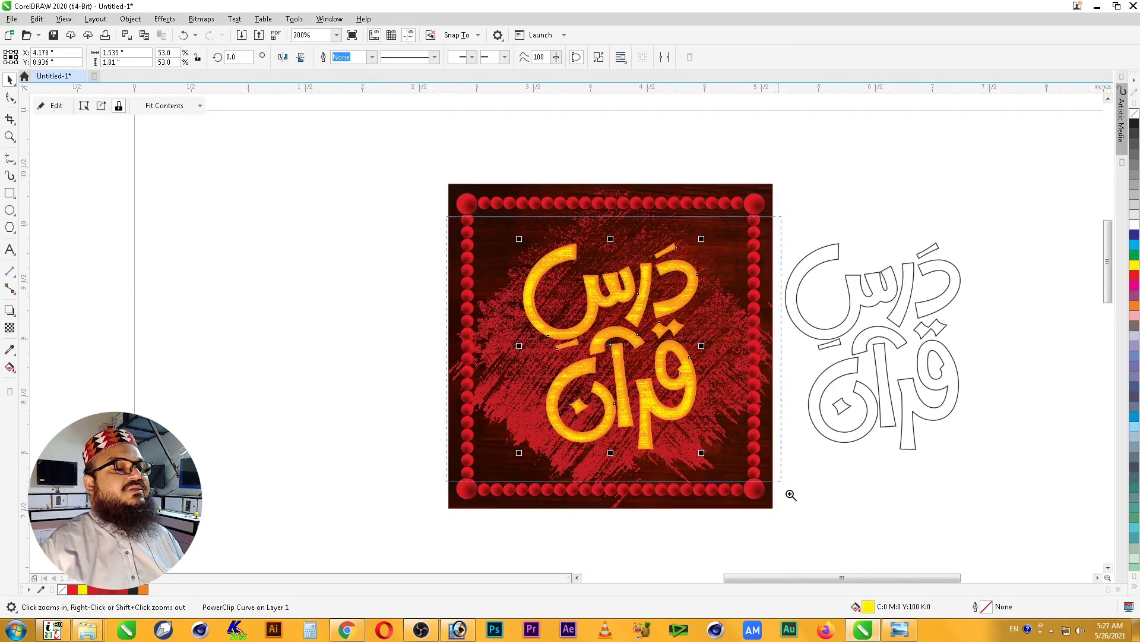
key(shift+F2)
click(10, 310)
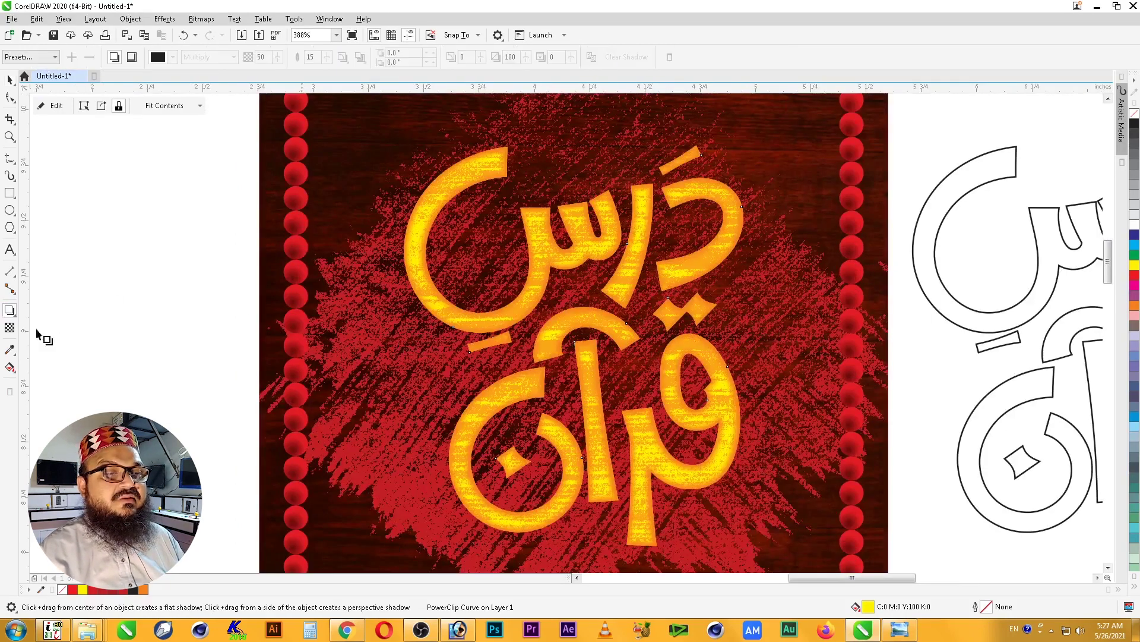
drag(574, 345, 603, 545)
drag(601, 553, 453, 551)
- Set the lettering shadow's feathering to 5, its opacity to 80 and its merge mode to Normal
click(310, 57)
text(5)
key(Tab)
text(80)
key(Return)
click(231, 61)
click(199, 68)
- Color the lettering's shadow rich black, C100 M100 Y100 K100, and deselect it
click(159, 57)
click(162, 83)
key(Tab)
text(100)
key(Tab)
text(100)
key(Return)
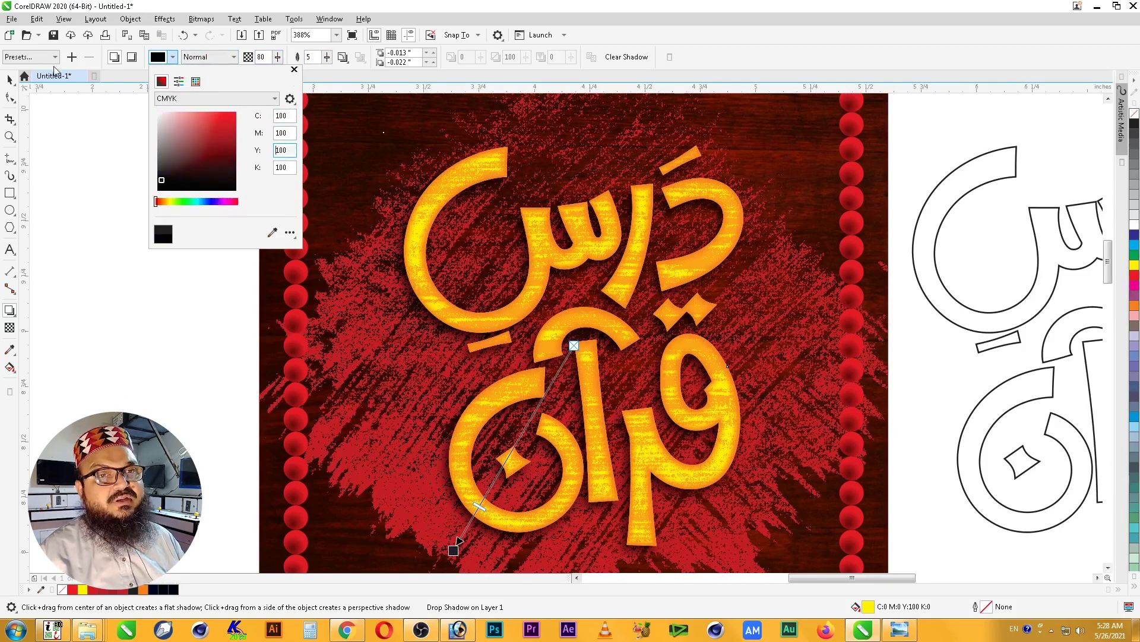
click(10, 79)
click(134, 162)
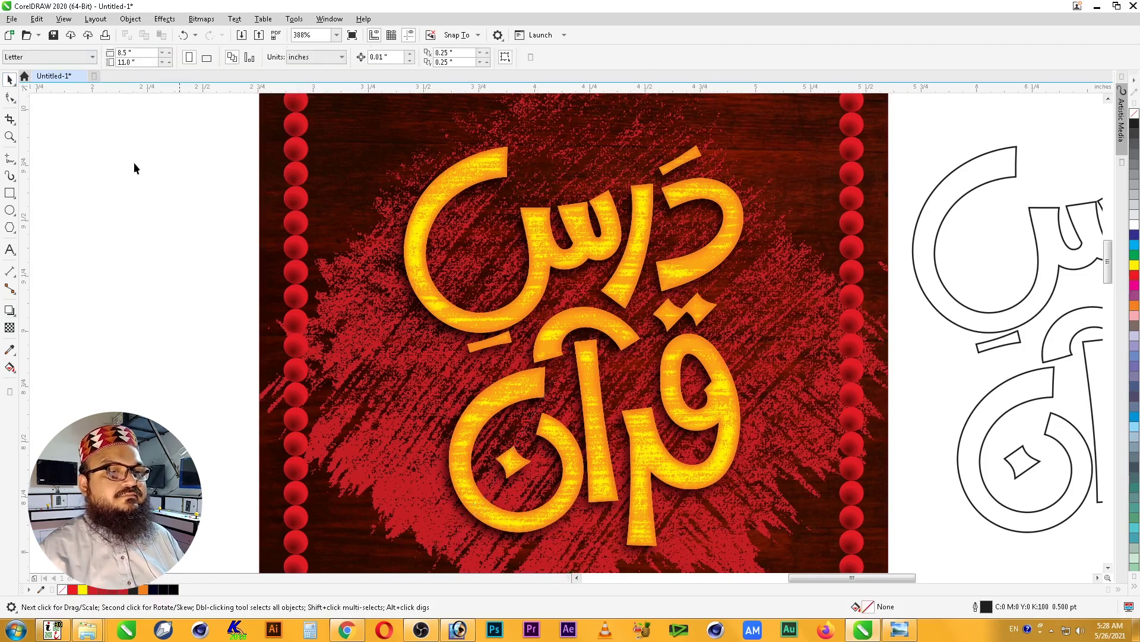
- Select the textured lettering's drop shadow and raise its opacity to 100
scroll(771, 318, down, 1)
key(F2)
drag(493, 196, 888, 488)
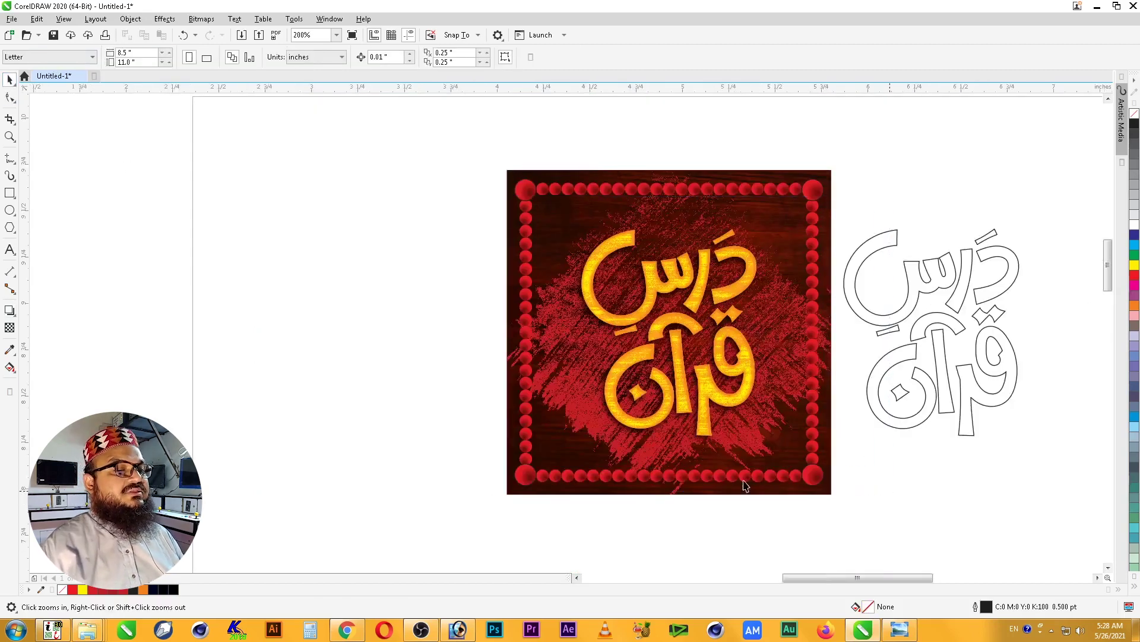
click(533, 464)
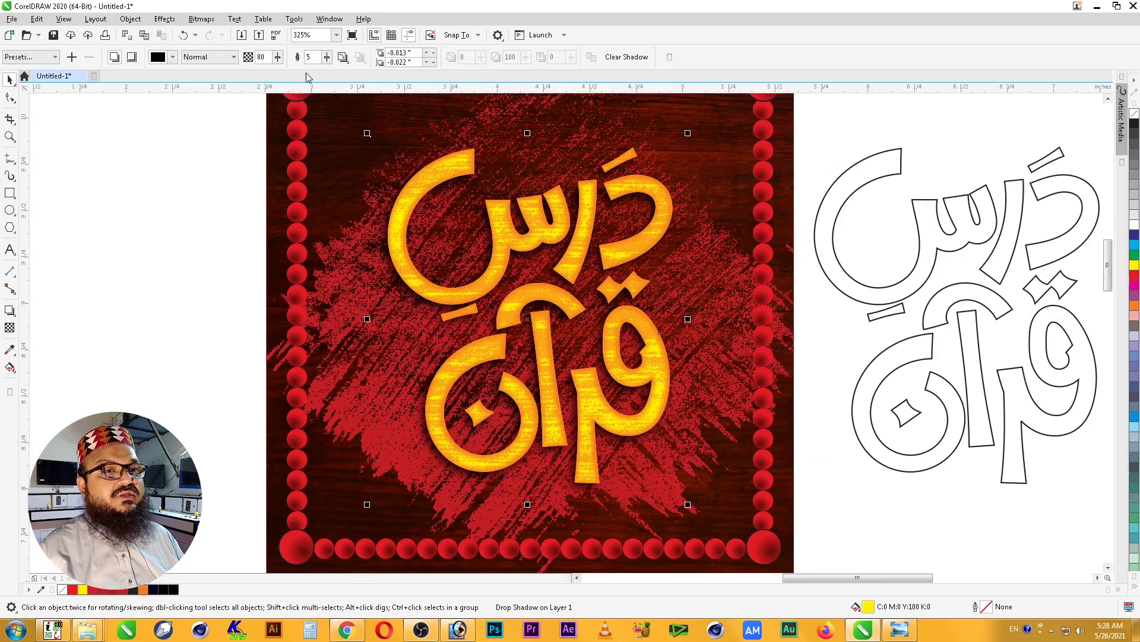
text(100)
key(Return)
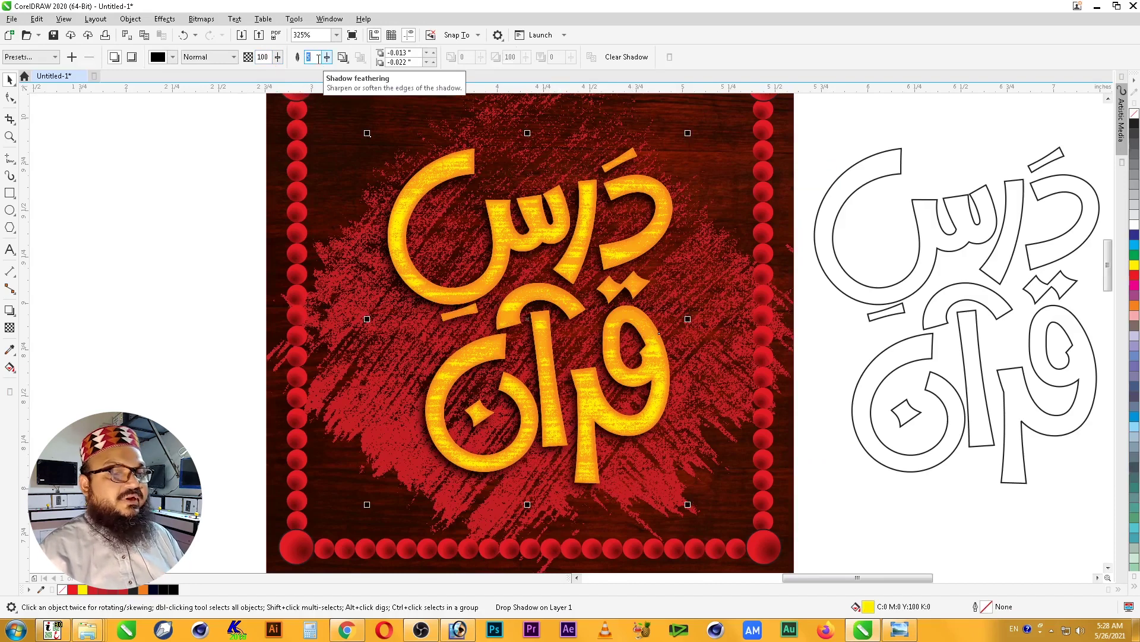
- Undo the shadow feathering of 70 and set the feathering to 7 instead
key(Return)
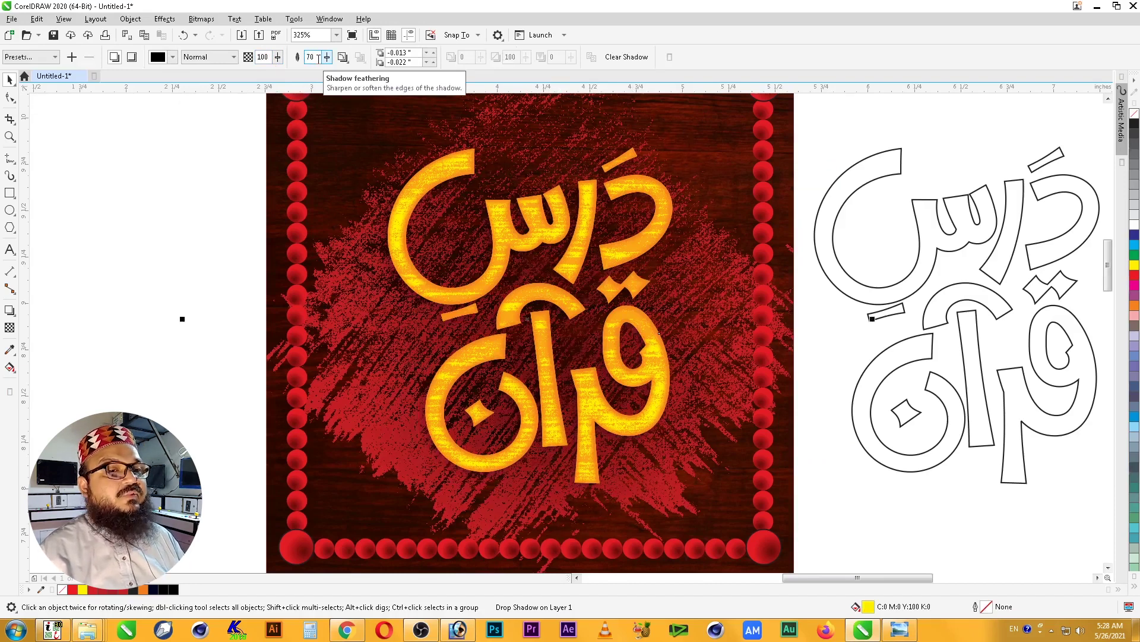
key(ctrl+z)
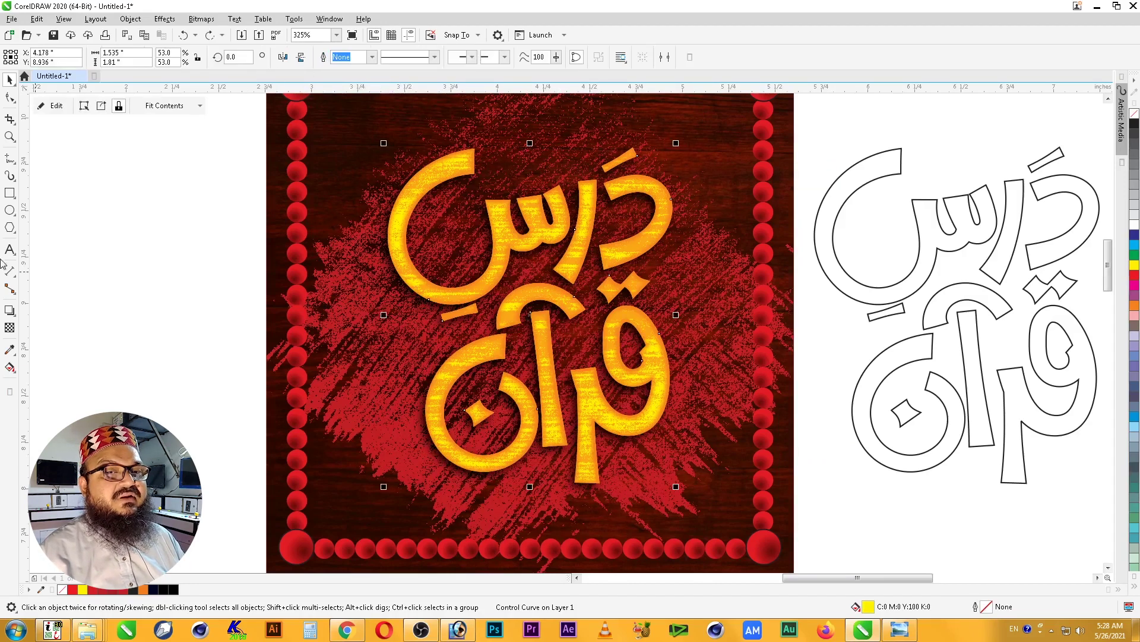
click(11, 312)
double_click(309, 56)
text(7)
key(Return)
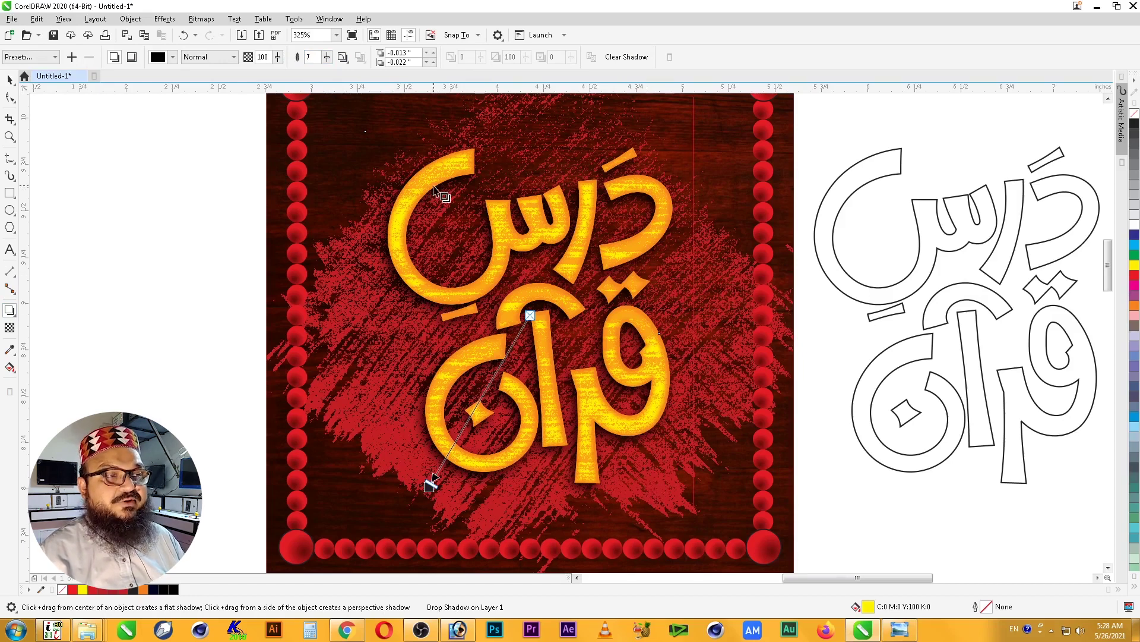
- Set the lettering shadow's feathering direction to Outside and its feathering to 4
click(343, 57)
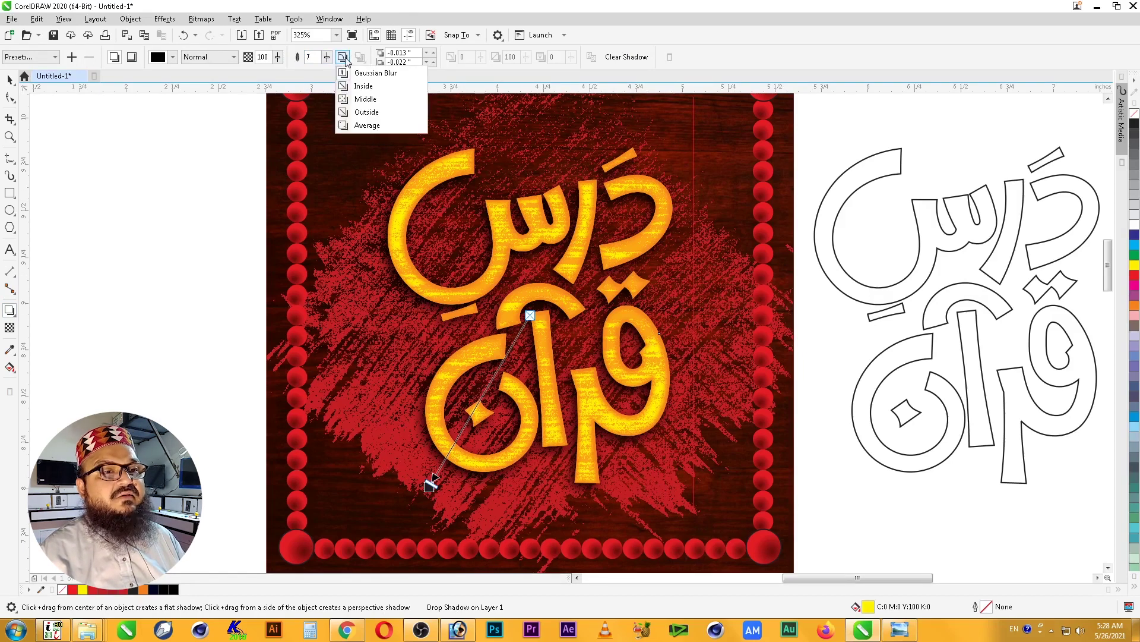
click(376, 113)
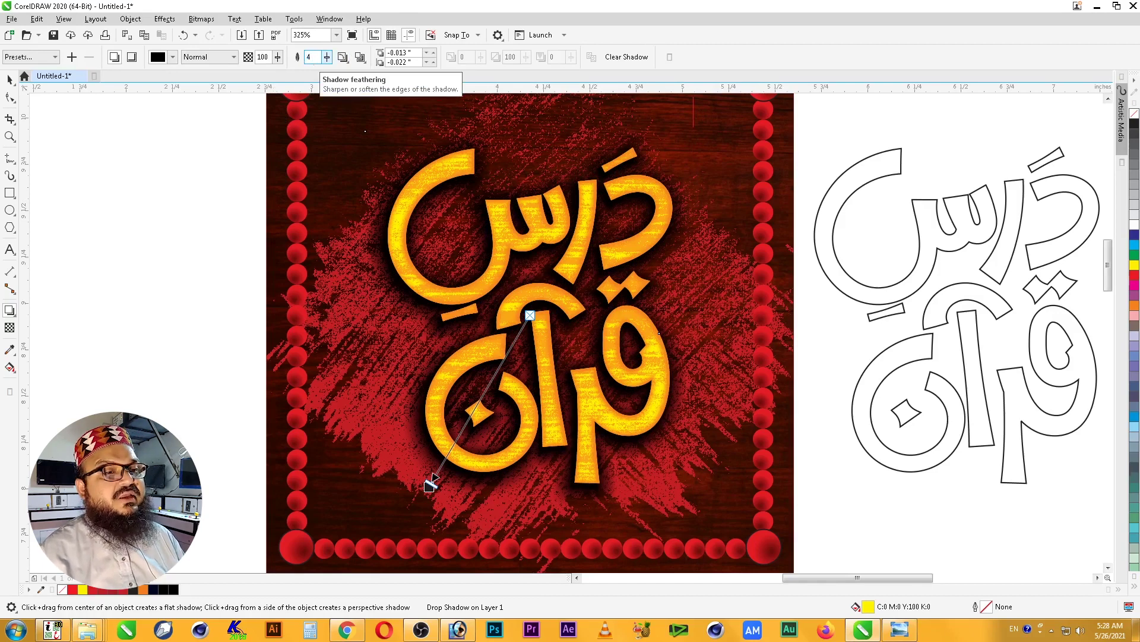
text(4)
key(Return)
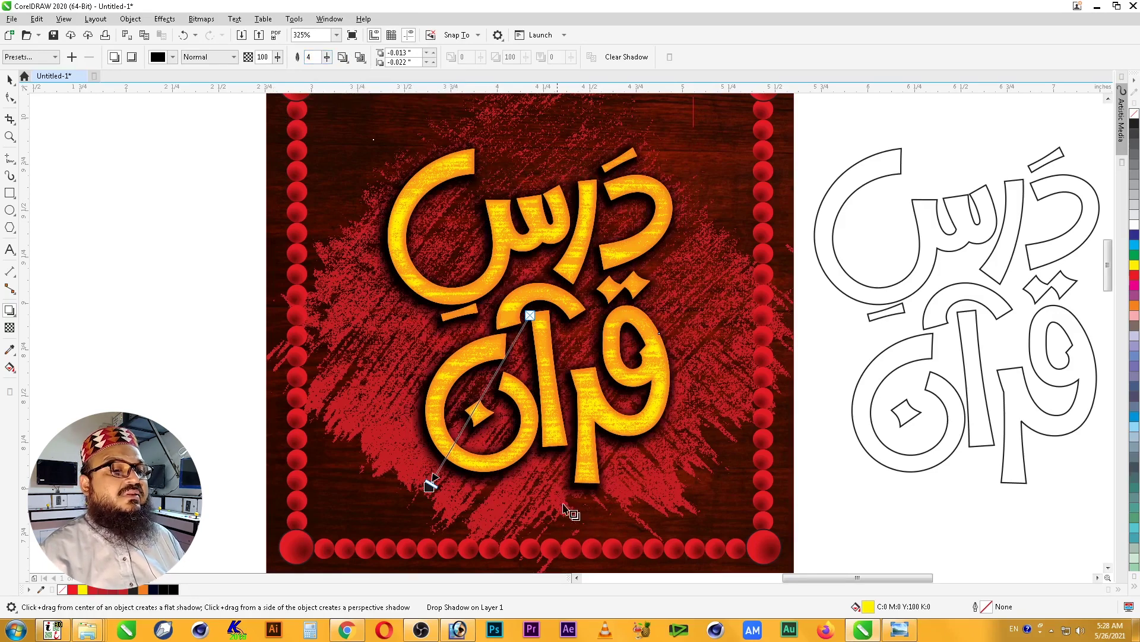
- Set the lettering shadow's opacity to 80 and its offset to 0.0 and -0.001 inches, leaving the lettering deselected
double_click(263, 57)
text(80)
key(Return)
drag(429, 486, 435, 483)
key(space)
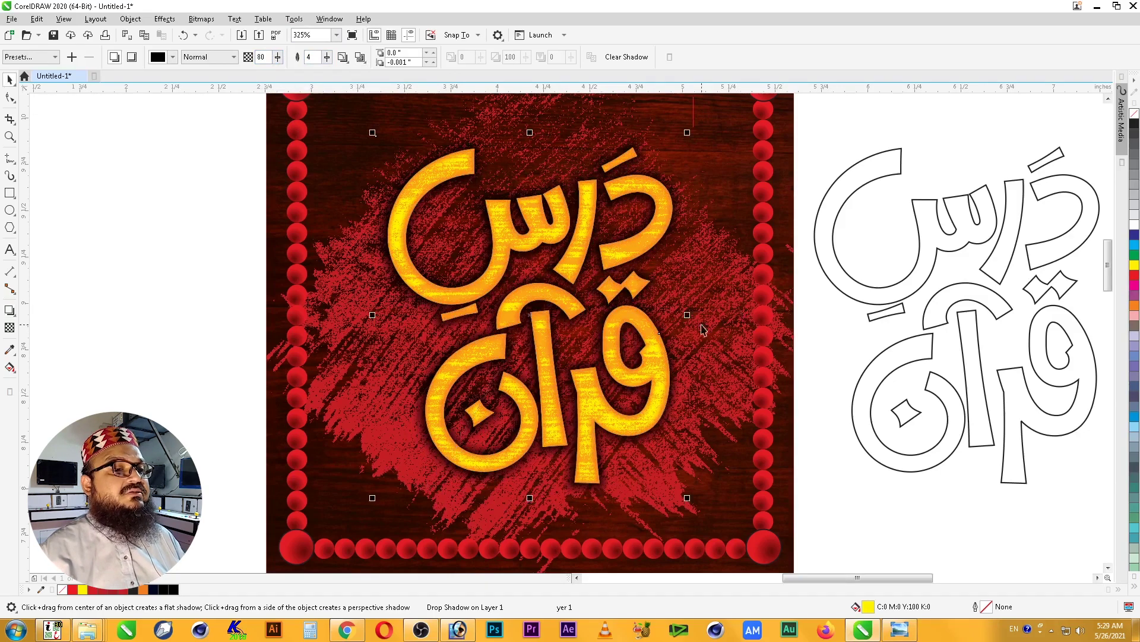
click(215, 297)
- Delete the unfilled outline copy of the calligraphic lettering beside the square design
scroll(436, 272, down, 3)
key(z)
drag(319, 158, 750, 430)
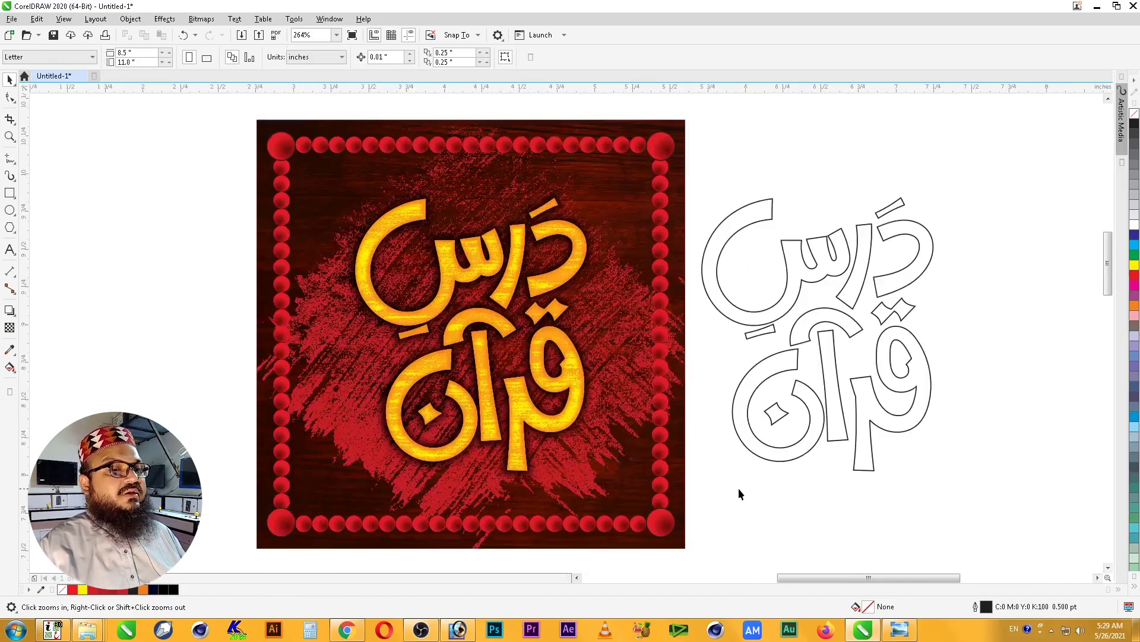
key(space)
click(749, 324)
key(Delete)
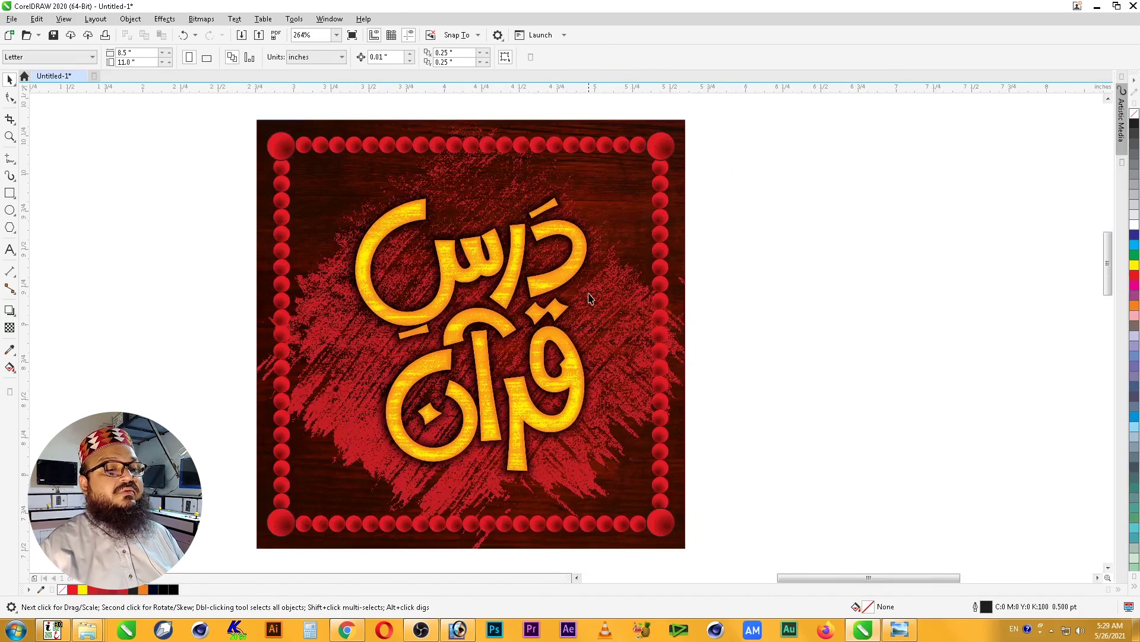
- Move the textured lettering slightly up within the circle border and deselect it
click(546, 284)
drag(546, 284, 546, 272)
click(812, 339)
- Move the yellow production logo bitmap onto the design, centred between the lettering and the lower circle border, and deselect it
scroll(744, 417, down, 3)
key(z)
drag(755, 399, 638, 453)
key(space)
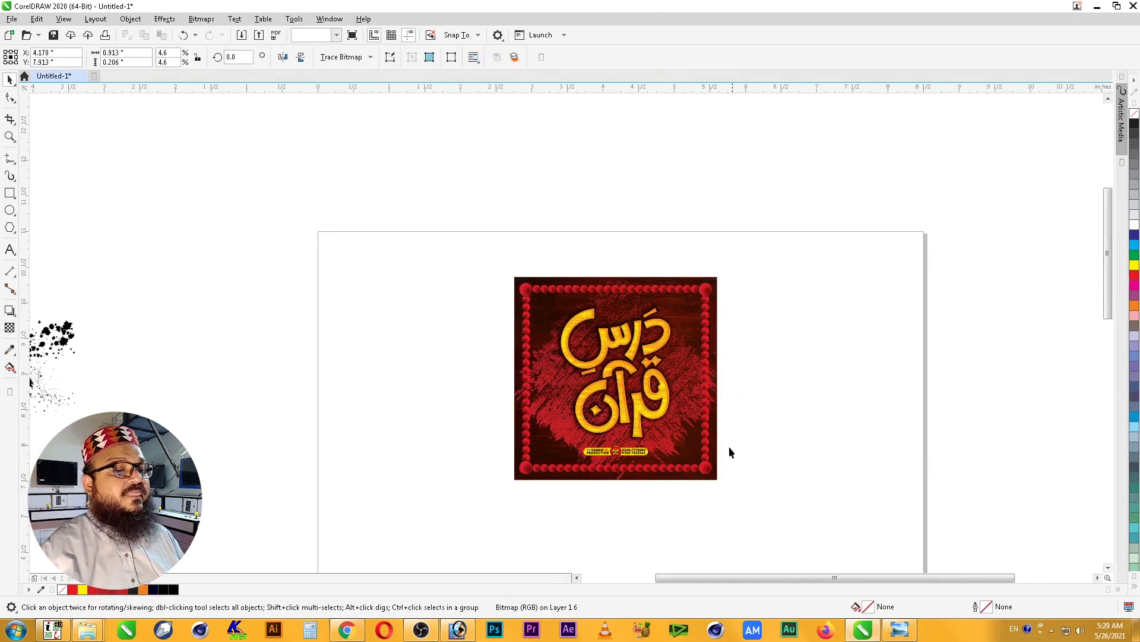
click(731, 453)
key(space)
drag(779, 255, 465, 511)
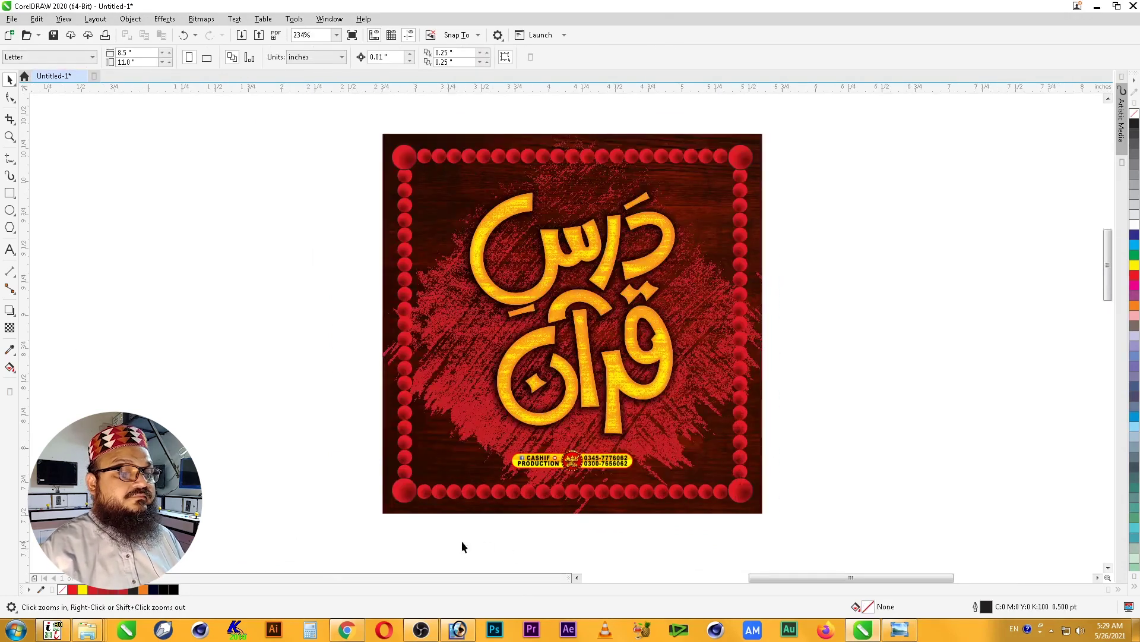
- Raise the calligraphic lettering a little more to widen its gap above the logo strip, and deselect it
key(space)
click(654, 385)
drag(653, 384, 653, 386)
click(833, 331)
scroll(775, 254, down, 2)
click(694, 344)
key(shift+F2)
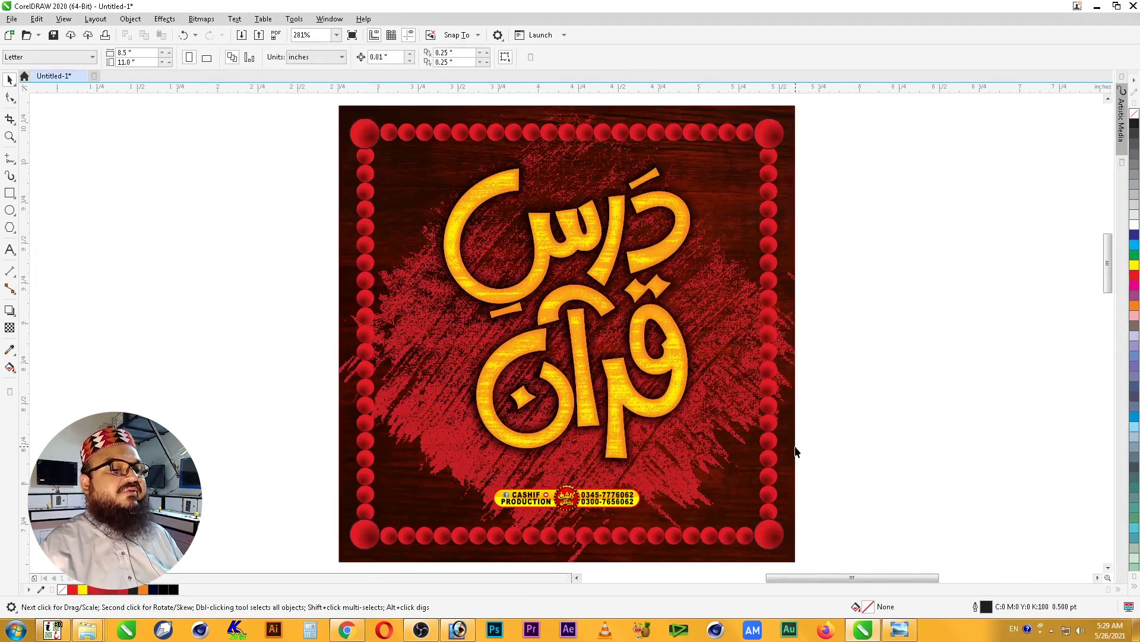